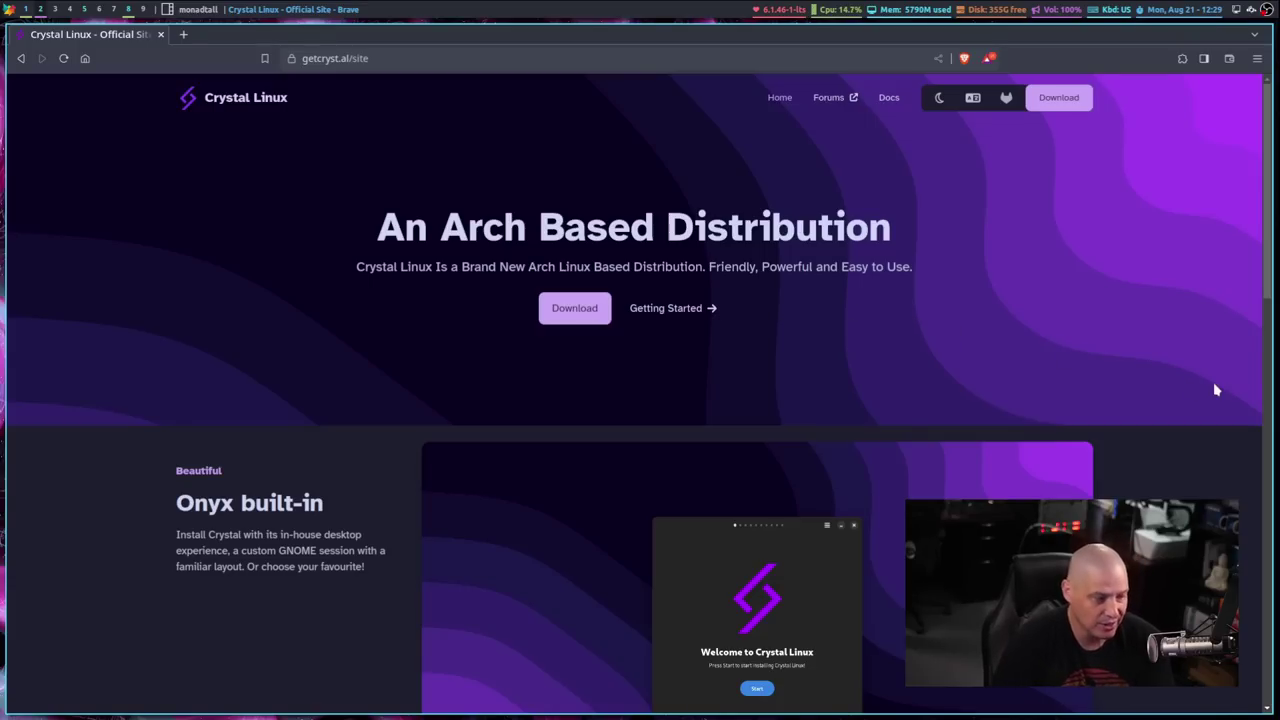
Scroll the getcryst.al page past Onyx and Automatic Backups to the Amethyst neovim-git demo.
scroll(1216, 390, "down", 3)
scroll(1216, 390, "down", 3)
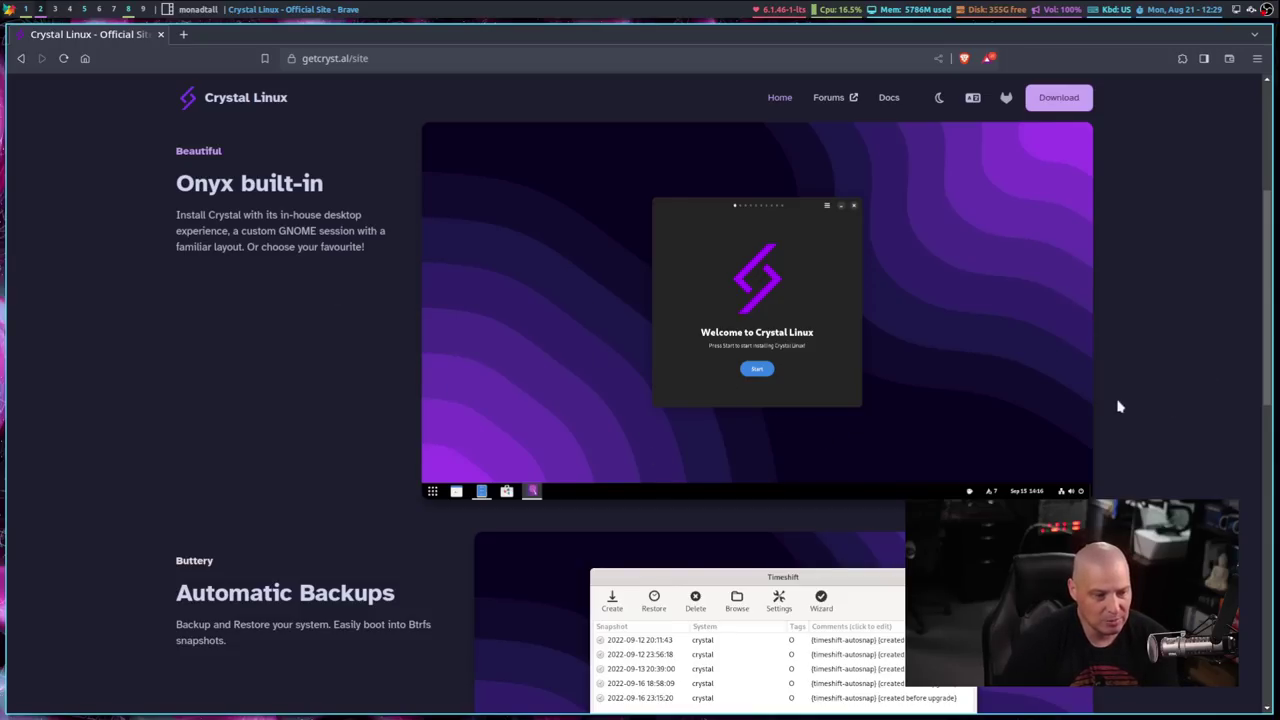
scroll(1213, 354, "down", 5)
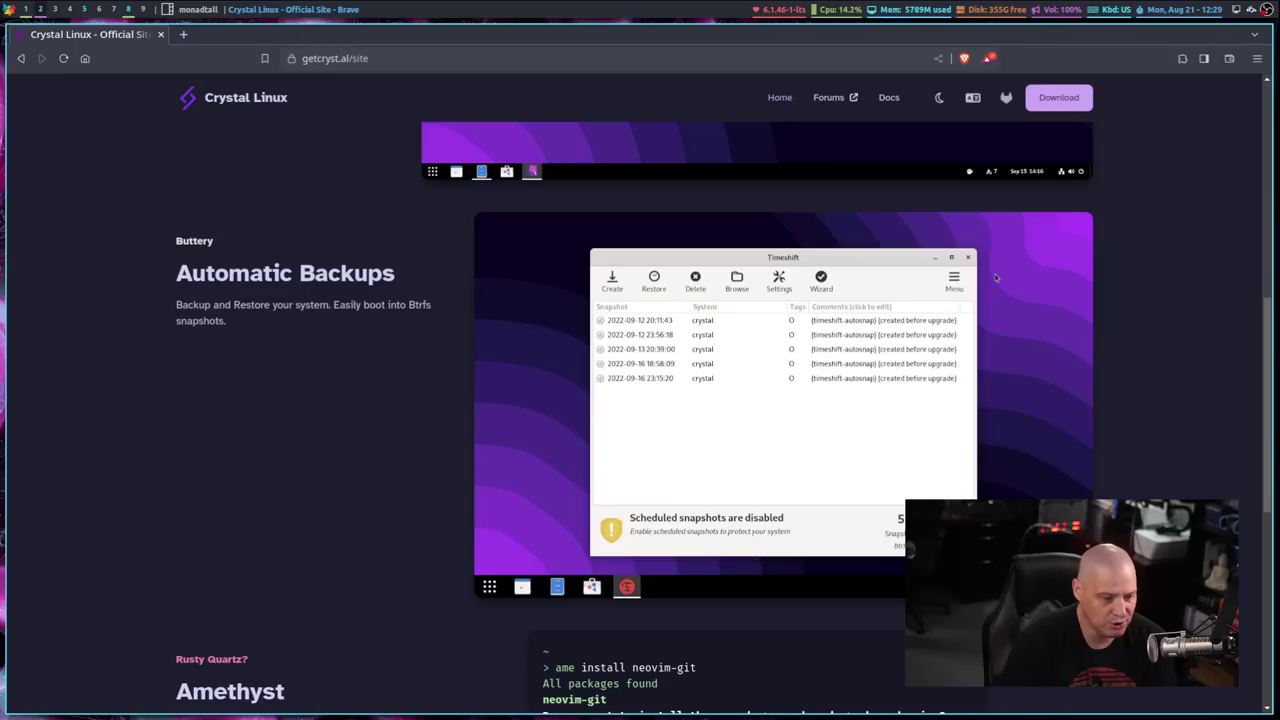
scroll(1060, 380, "down", 2)
scroll(1137, 494, "down", 2)
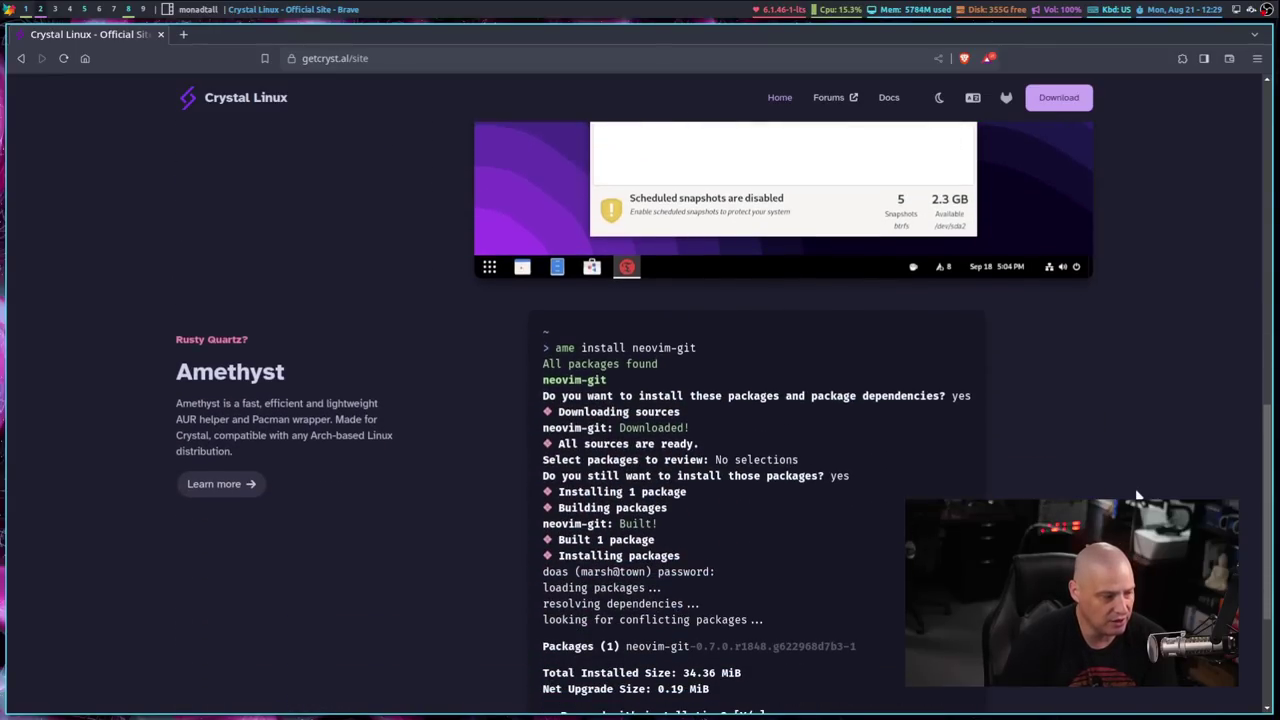
scroll(1137, 494, "down", 1)
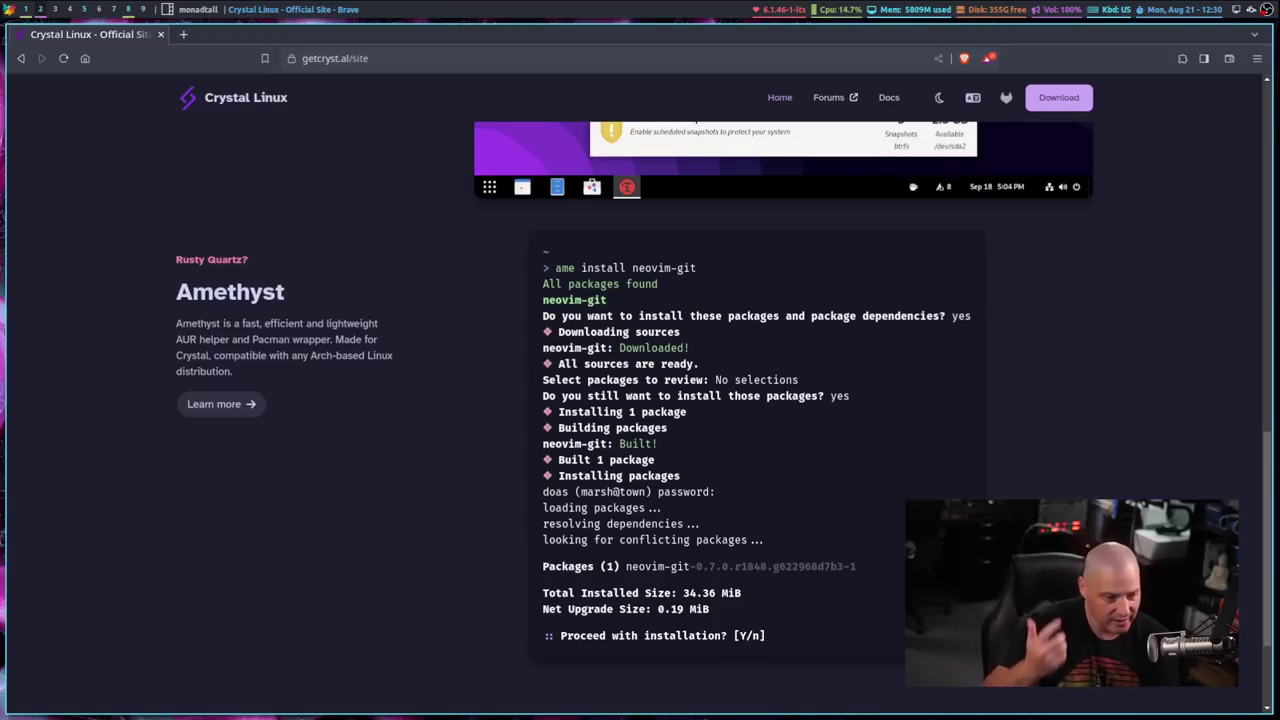
Drag the scrollbar back to the site's 'An Arch Based Distribution' heading.
scroll(466, 432, "down", 1)
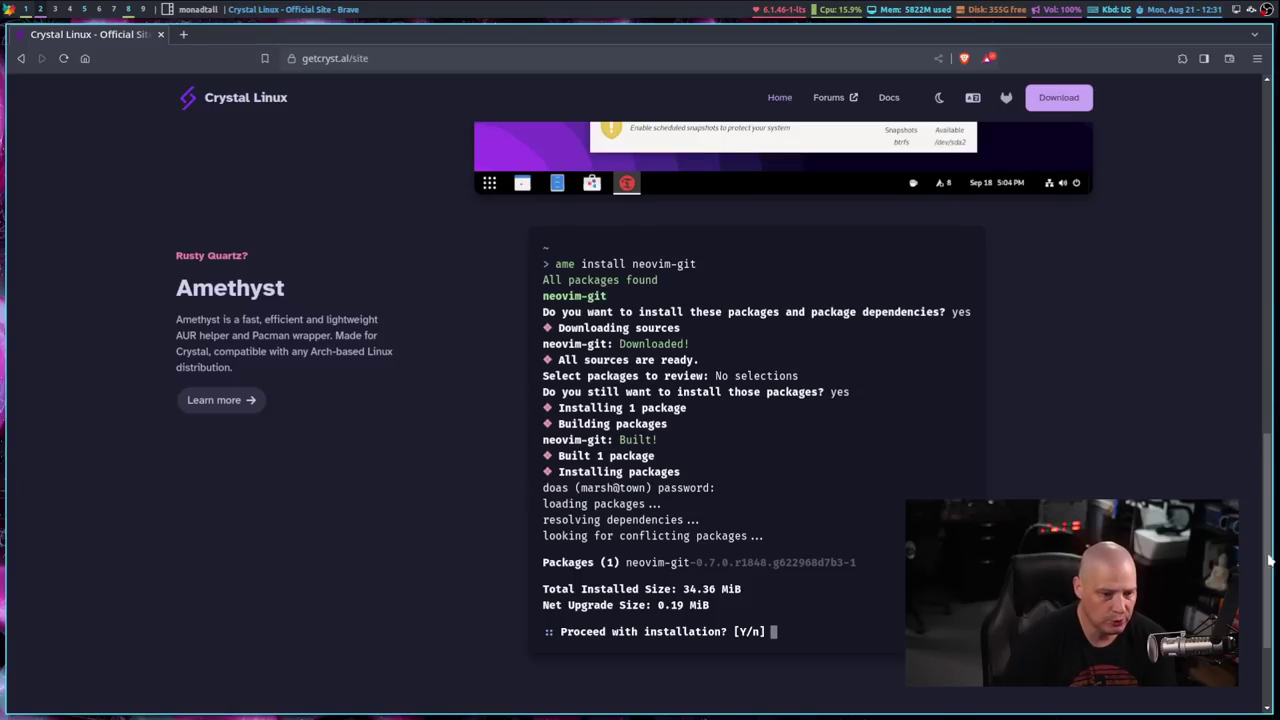
left_click_drag(1268, 560, 1249, 157)
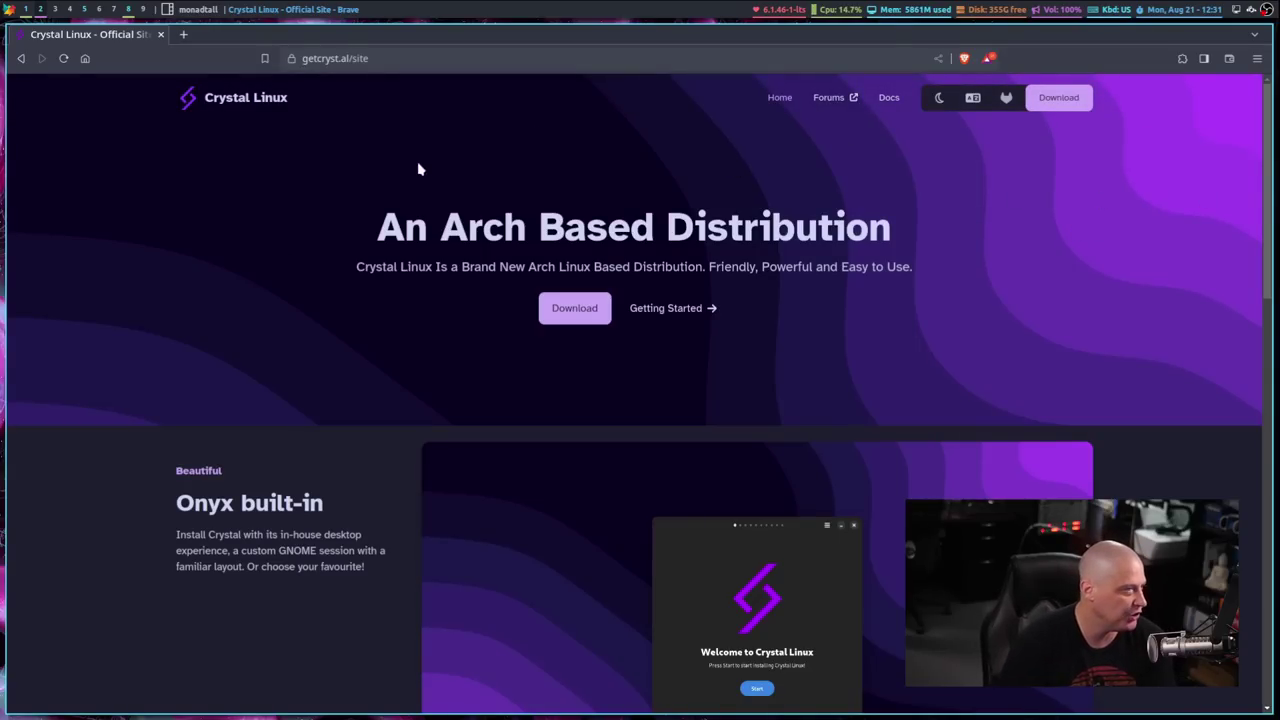
View the Crystal Linux GitLab Software subgroup's projects, then go back twice to getcryst.al.
left_click(1006, 99)
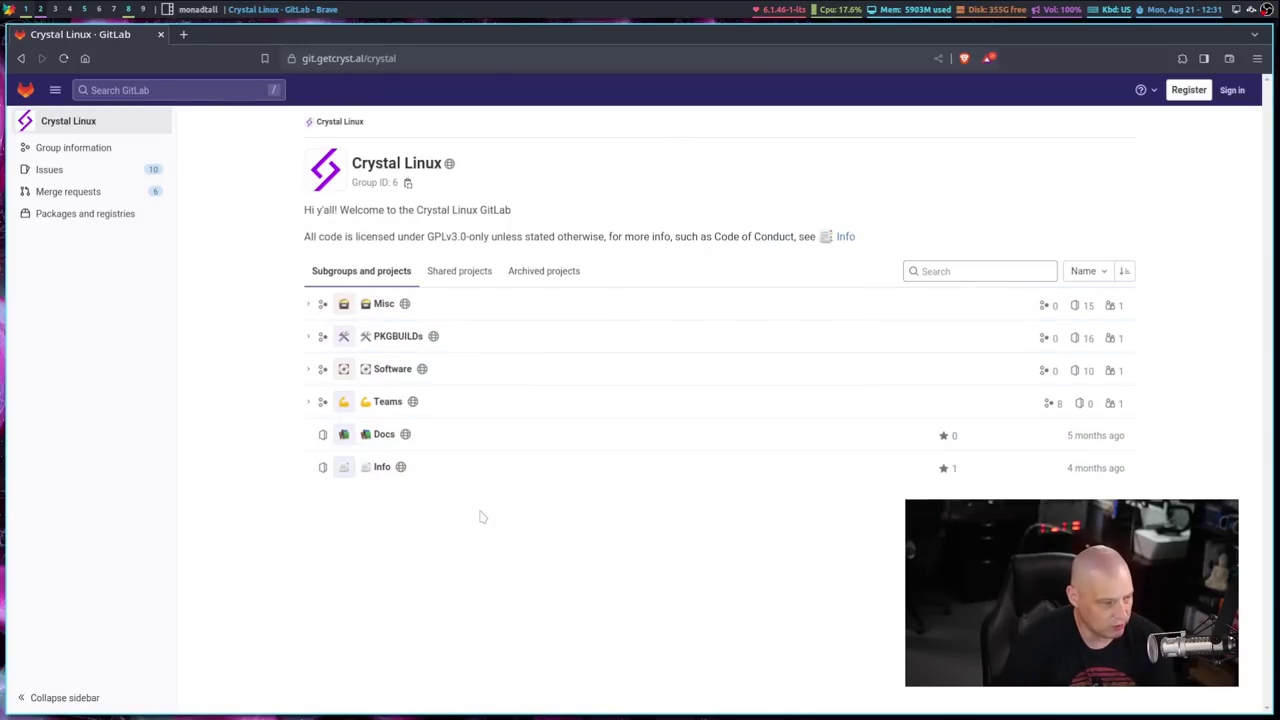
left_click(392, 369)
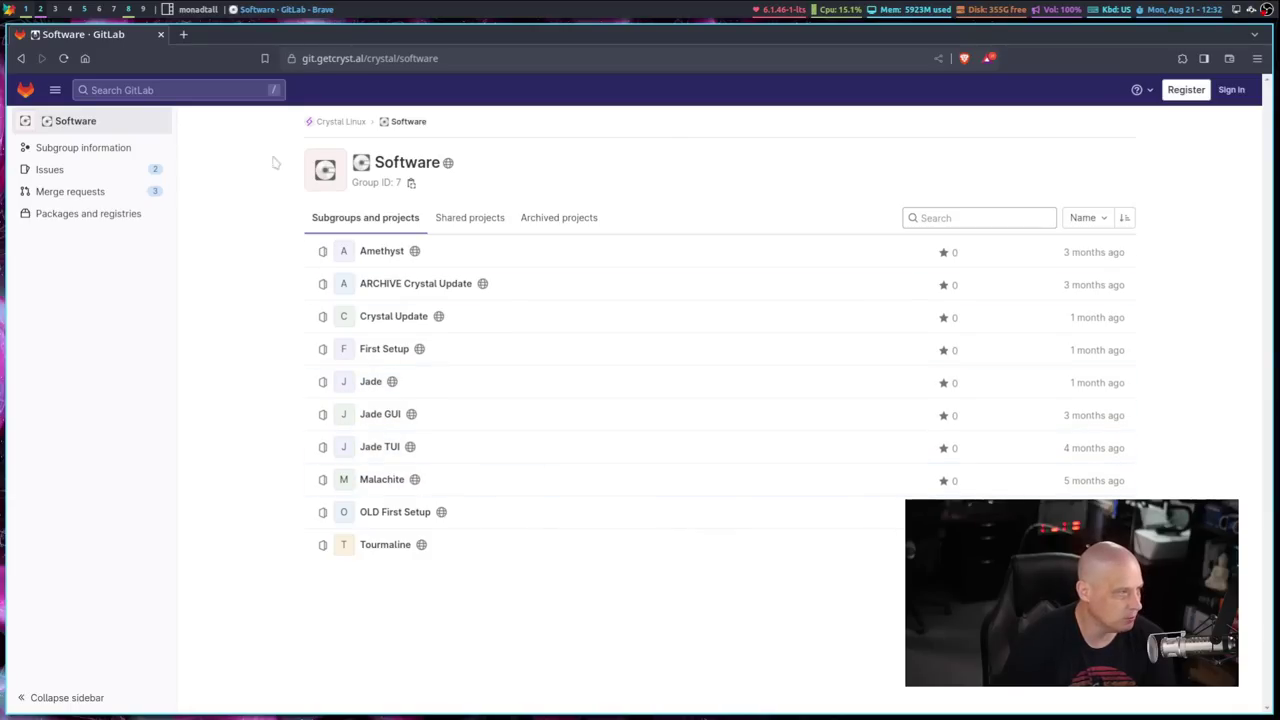
left_click(20, 58)
left_click(20, 58)
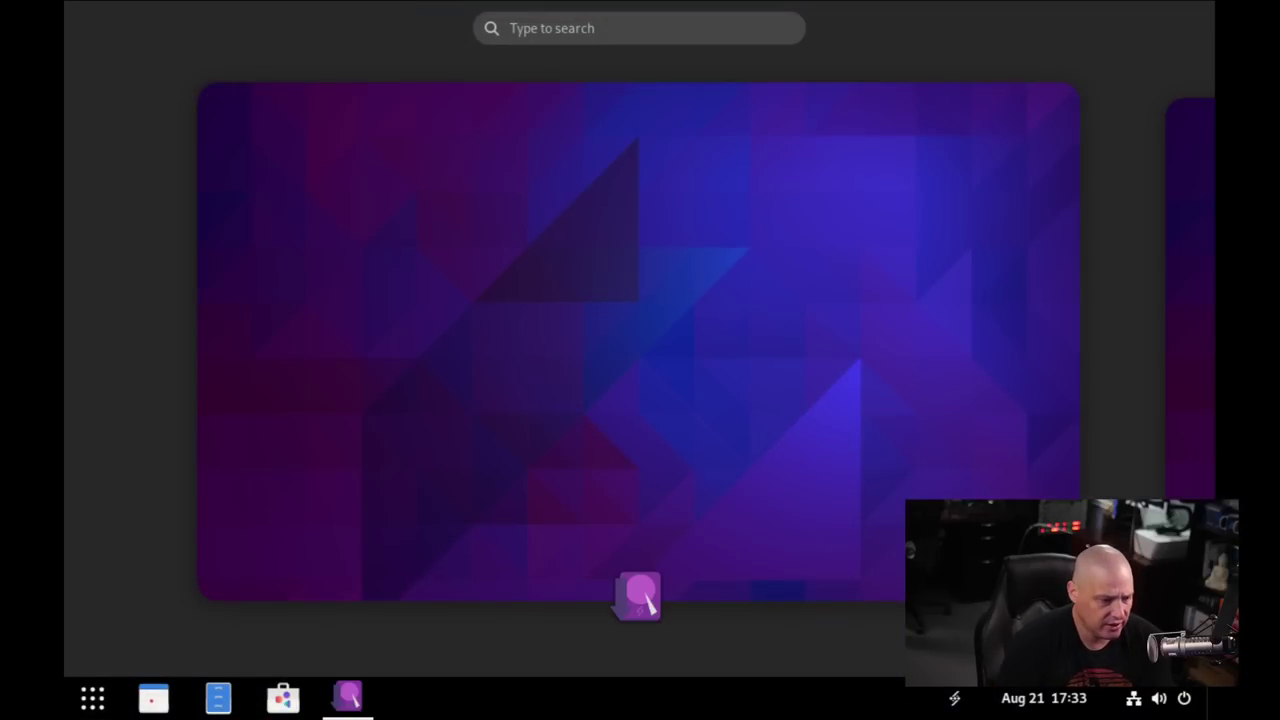
Return to the installer and launch Display settings with a 'display' search.
mouse_move(789, 357)
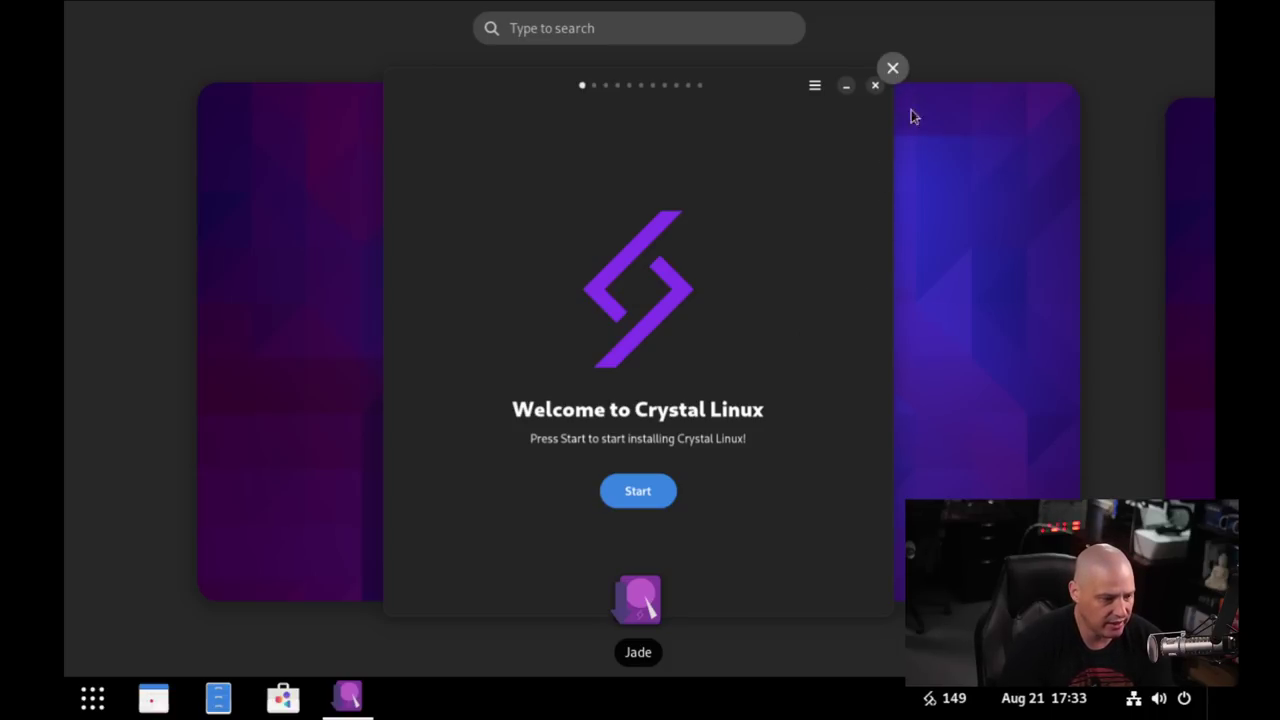
left_click(1030, 376)
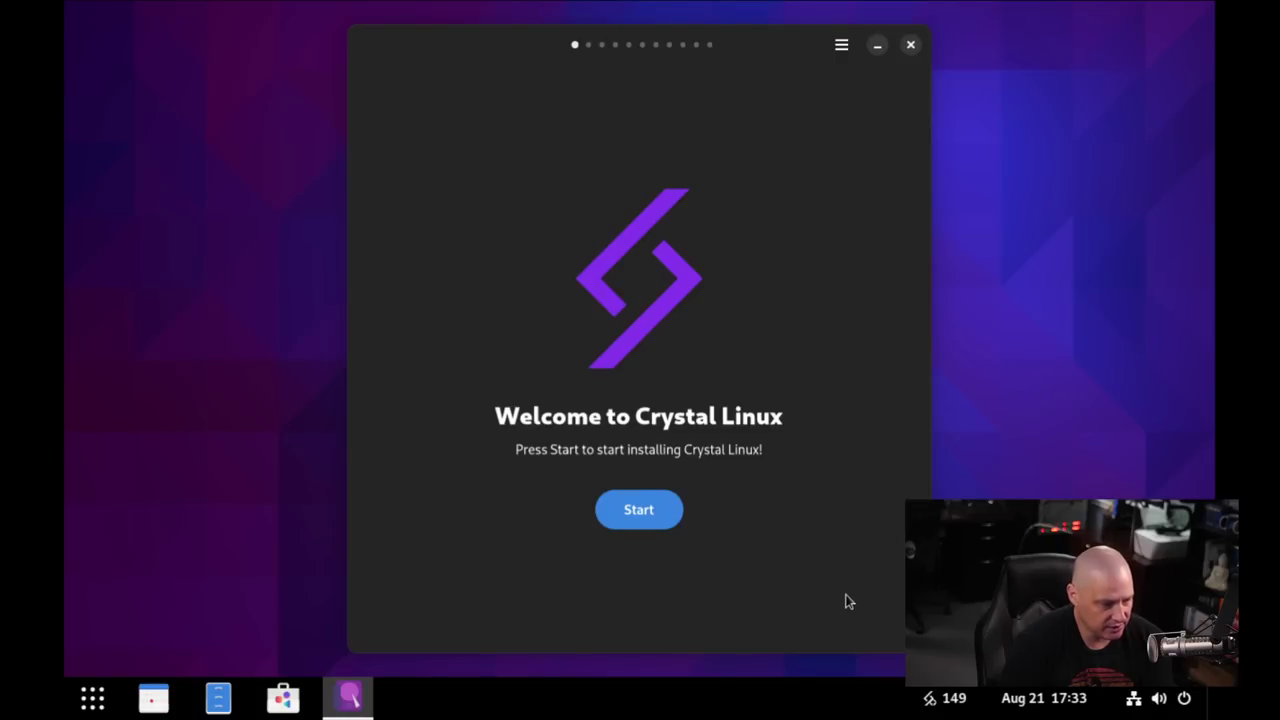
left_click(92, 697)
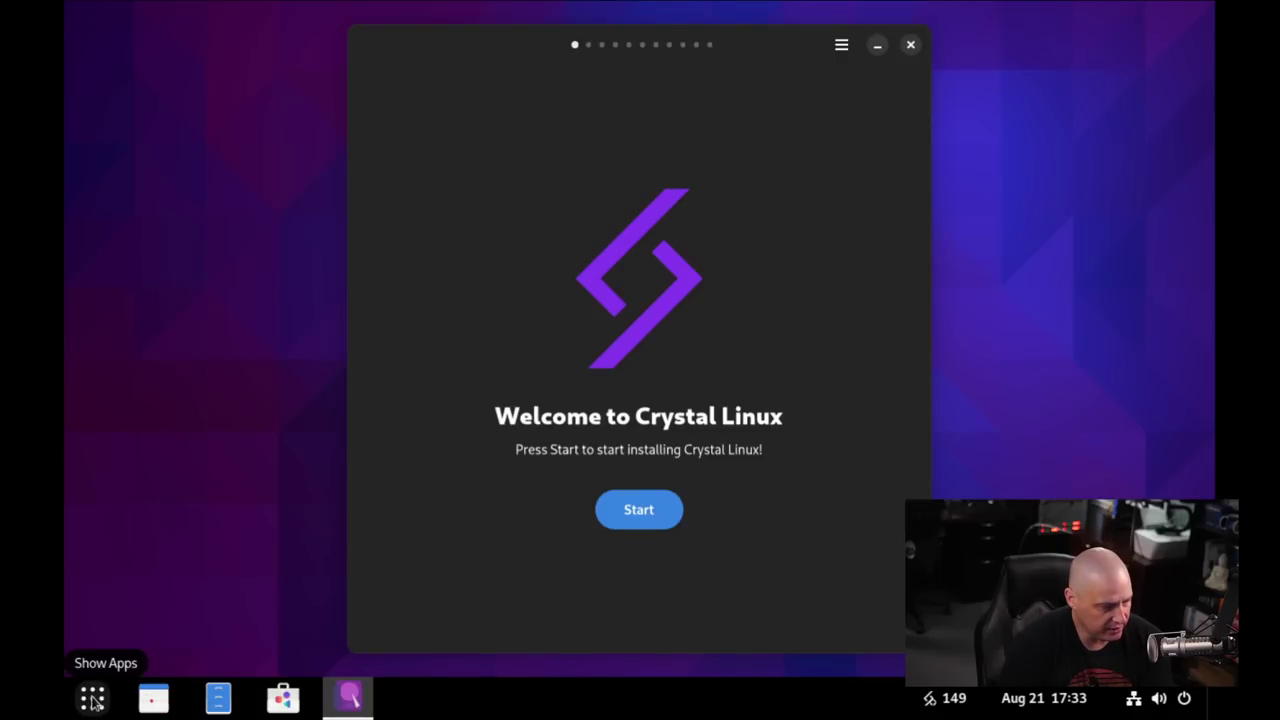
type("display")
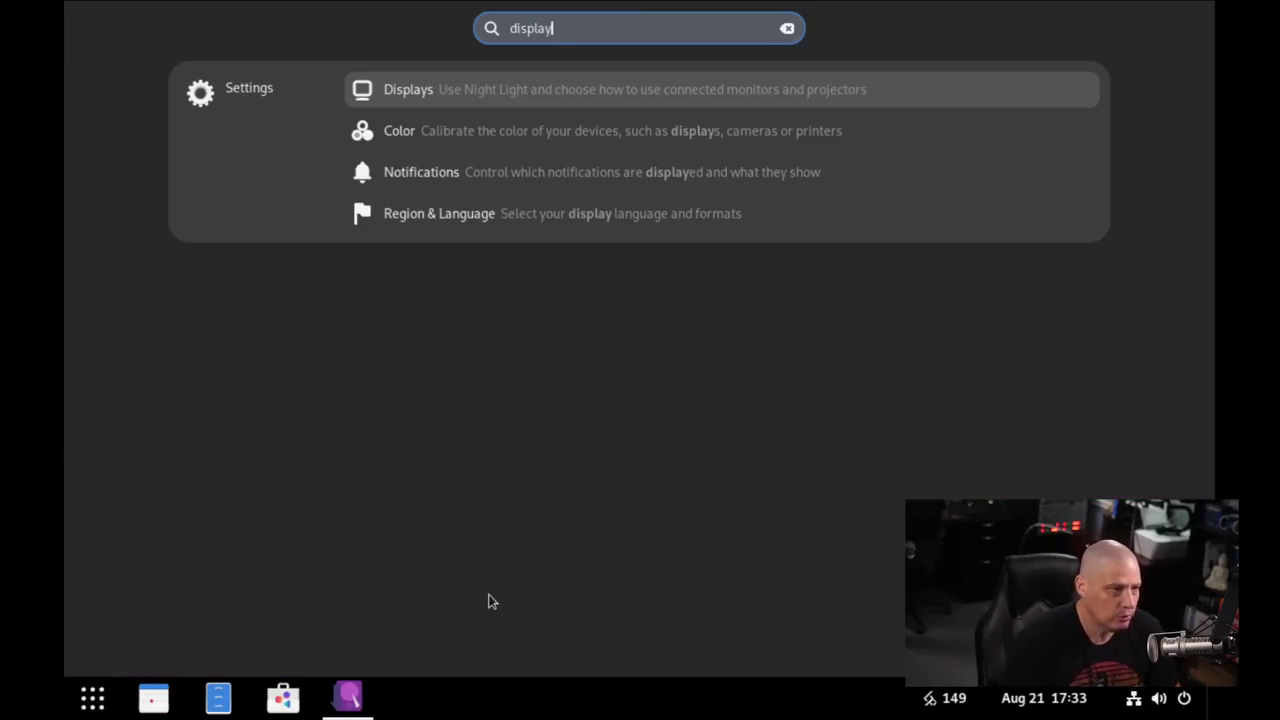
key("Return")
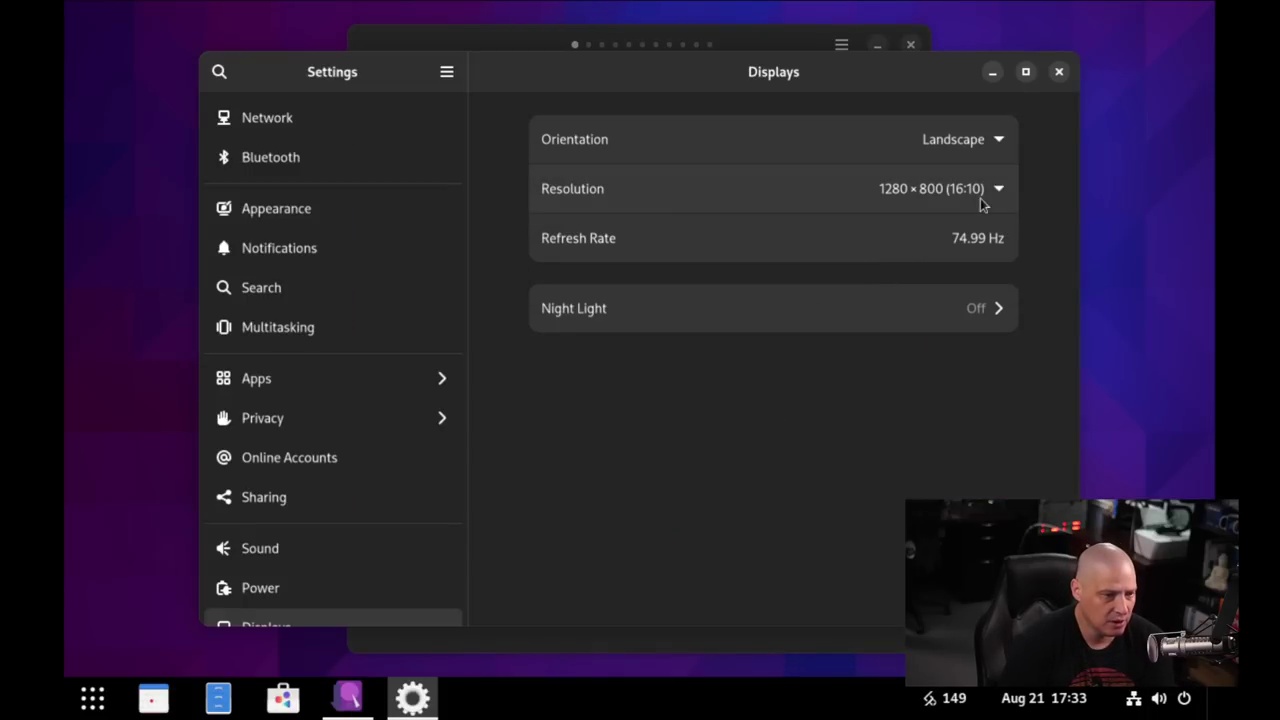
Switch the resolution to 1920×1080, keep the changes, and close Settings.
left_click(980, 195)
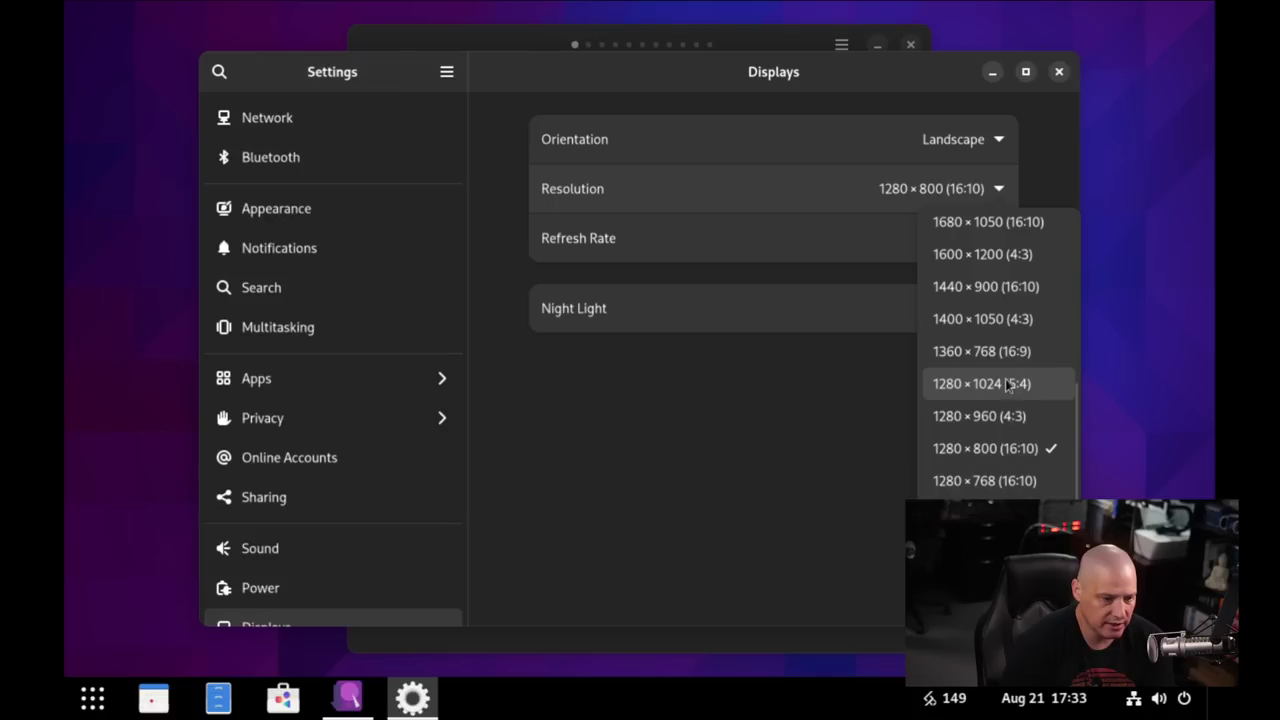
scroll(1008, 380, "up", 3)
left_click(973, 236)
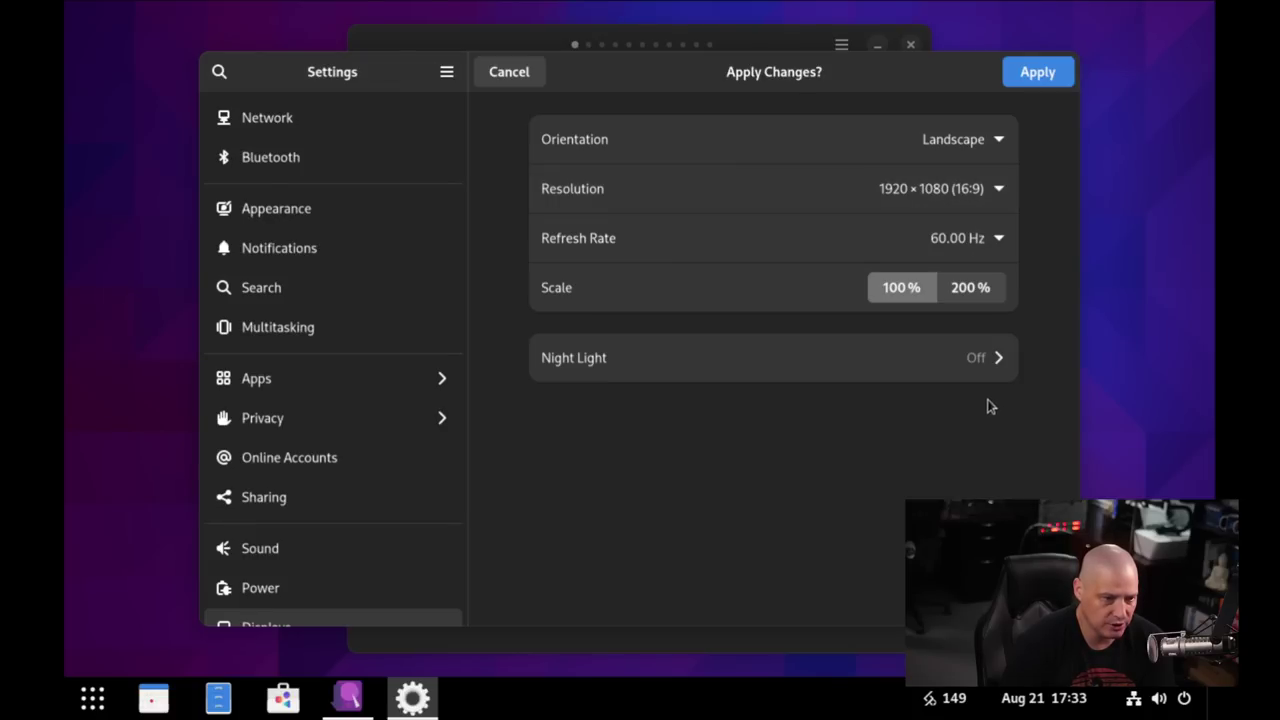
left_click(1036, 70)
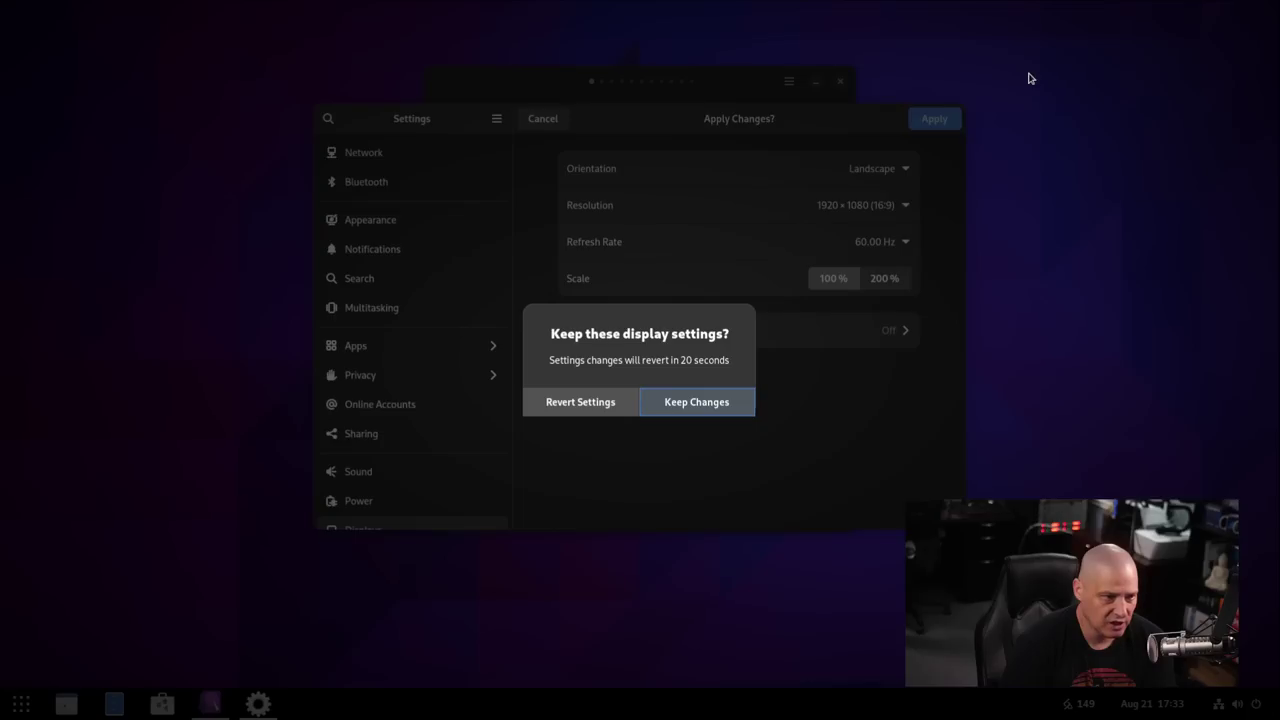
left_click(668, 412)
left_click(950, 118)
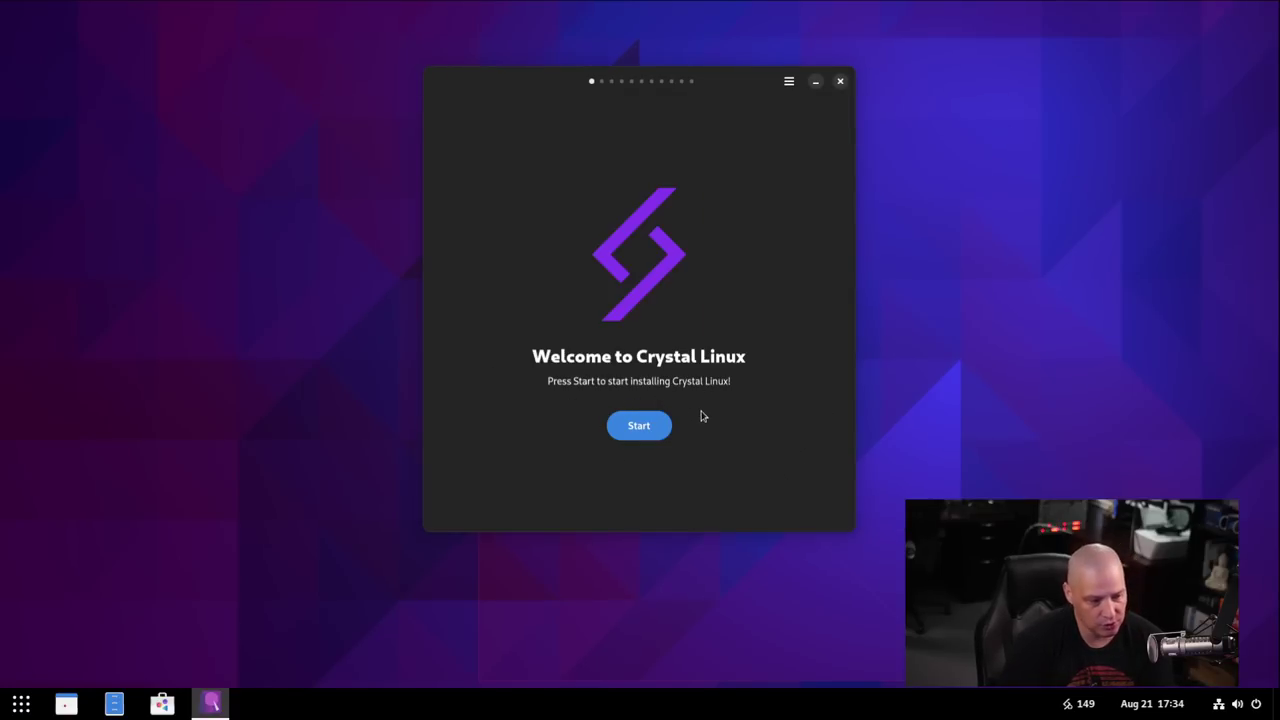
Start the installer, test the United States keyboard layout, and accept it.
left_click(638, 427)
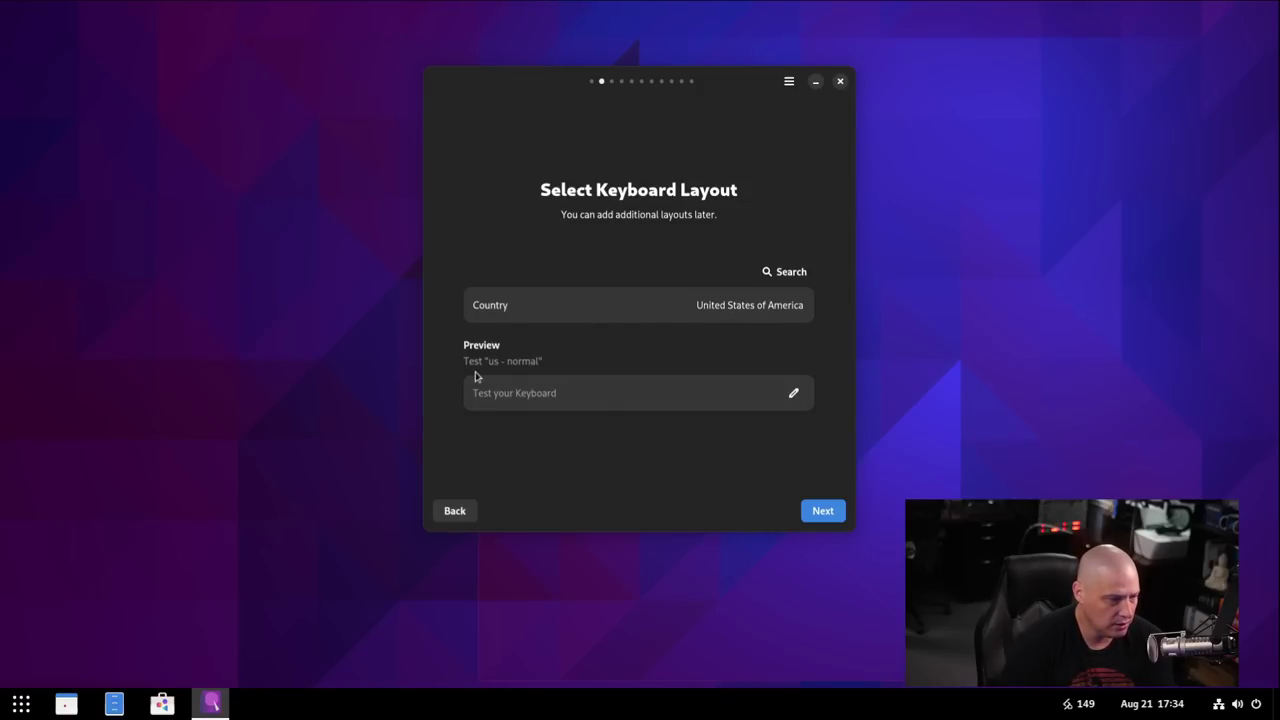
left_click(527, 399)
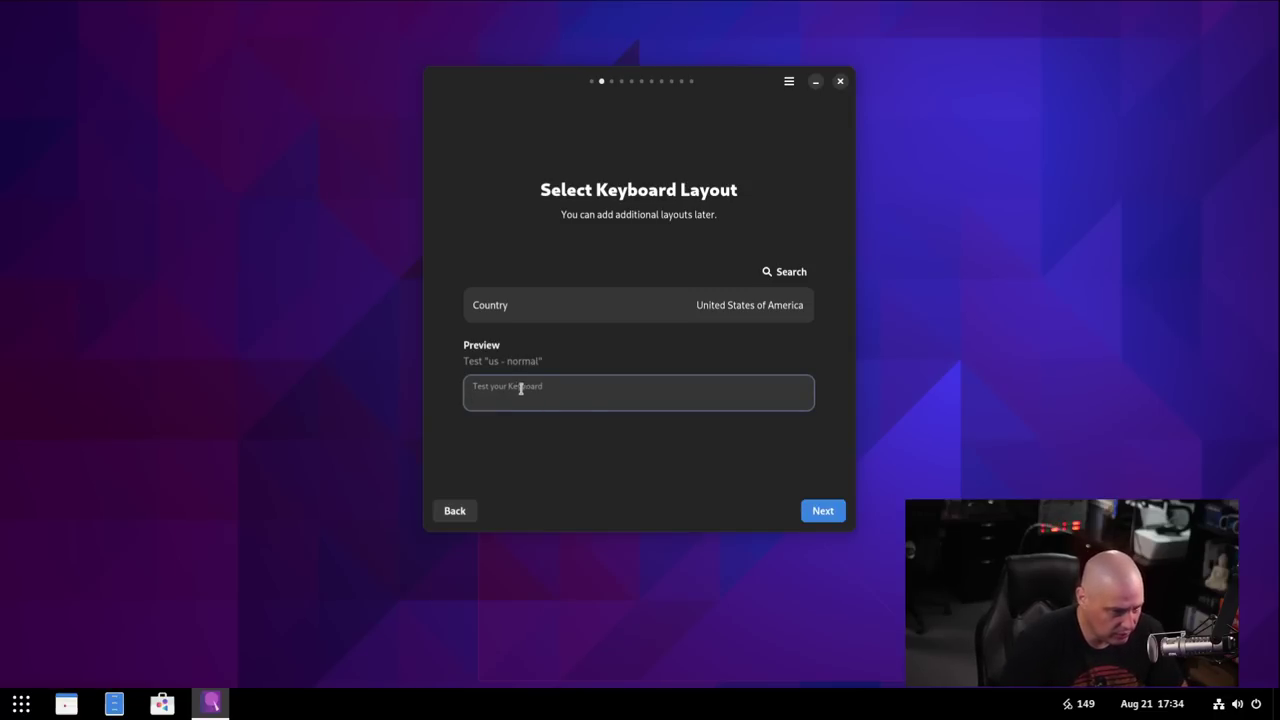
left_click(826, 512)
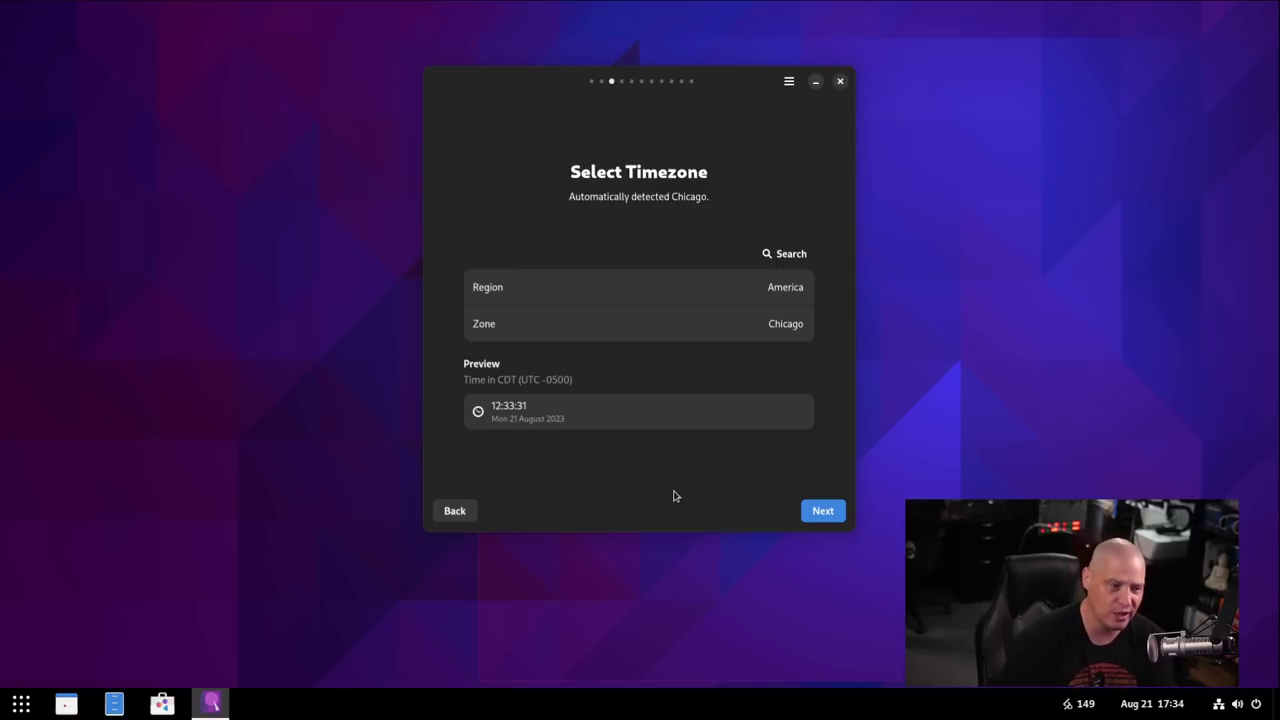
Accept the auto-detected America / Chicago timezone.
left_click(823, 511)
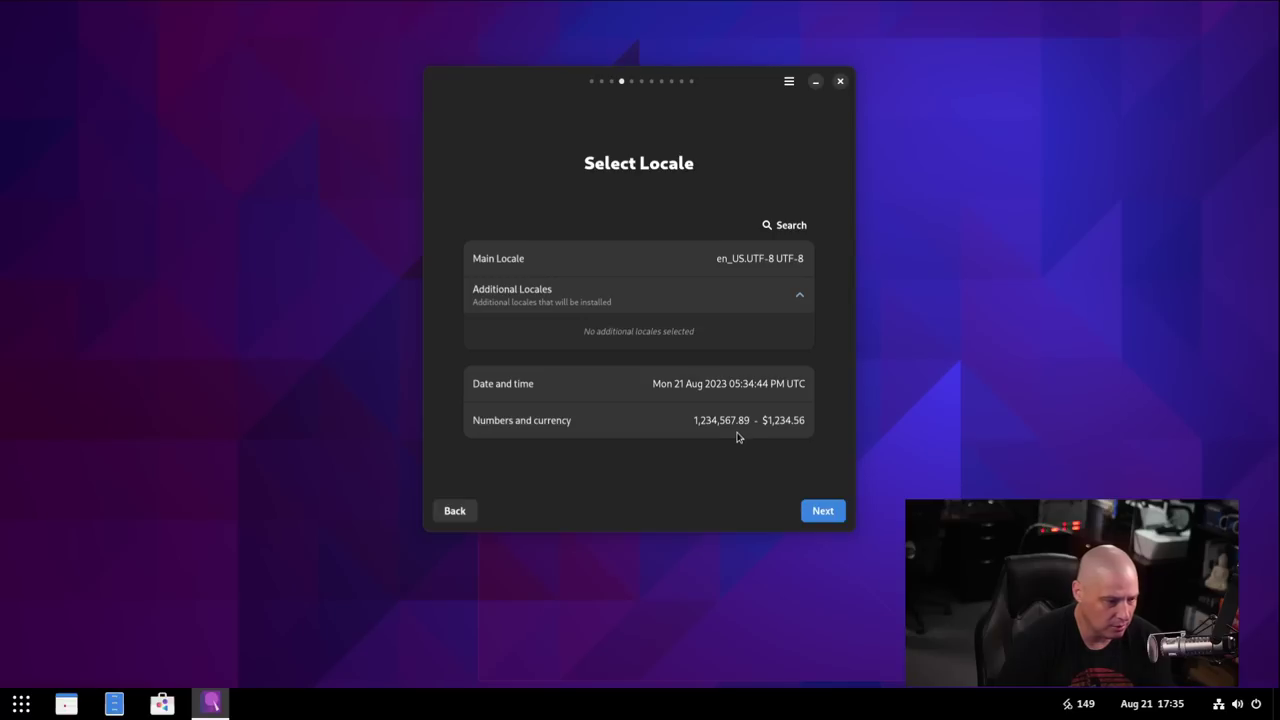
Keep the en_US.UTF-8 locale, then create a user with a username and confirmed password.
left_click(818, 514)
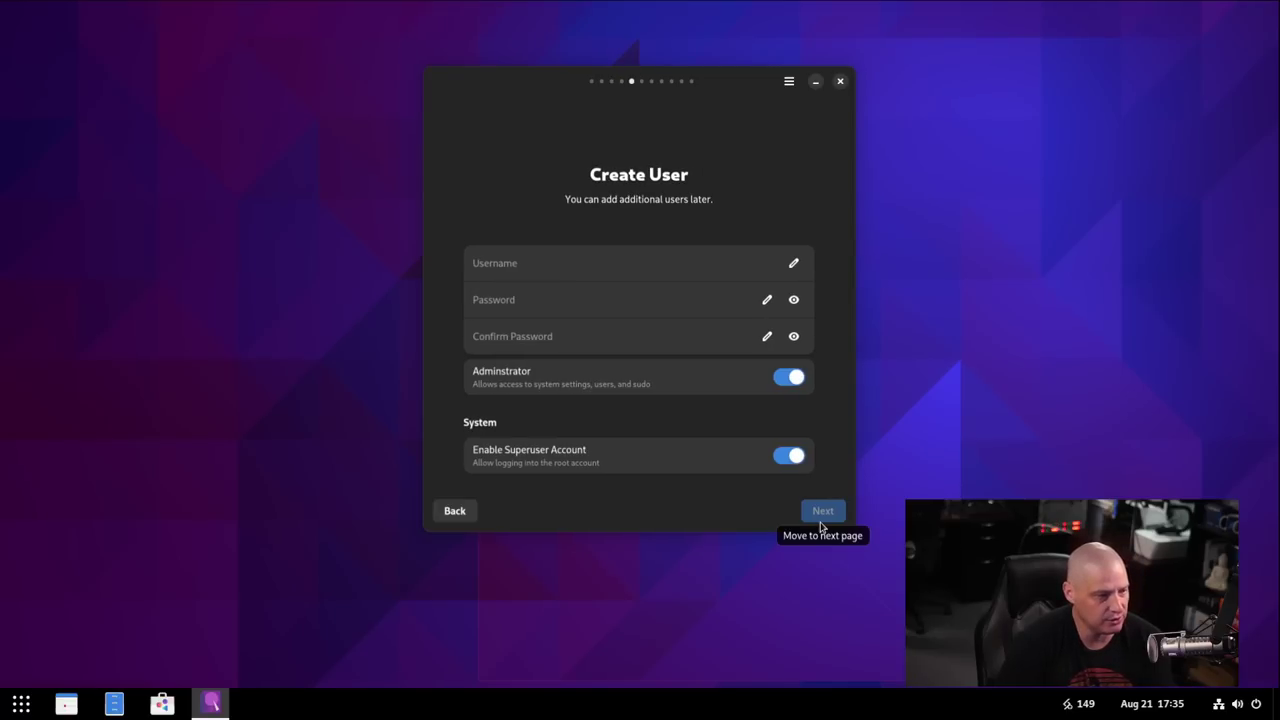
left_click(591, 266)
type("dt")
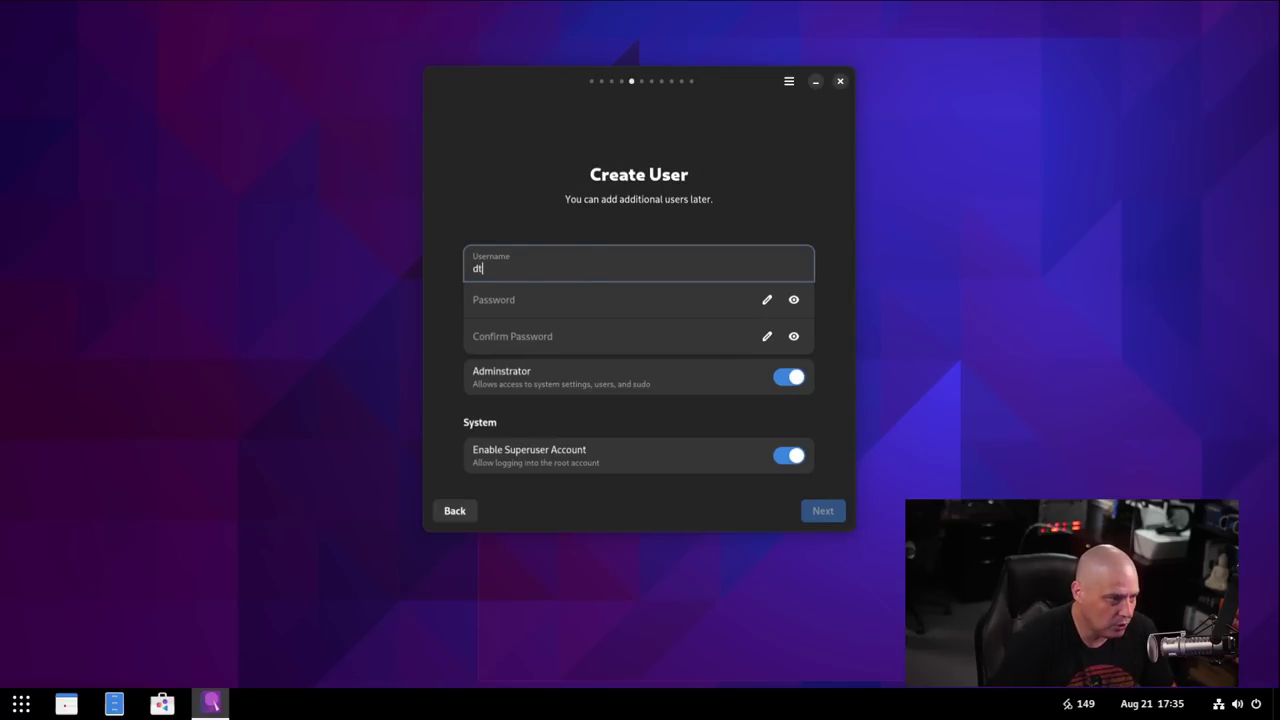
left_click(537, 312)
left_click(566, 337)
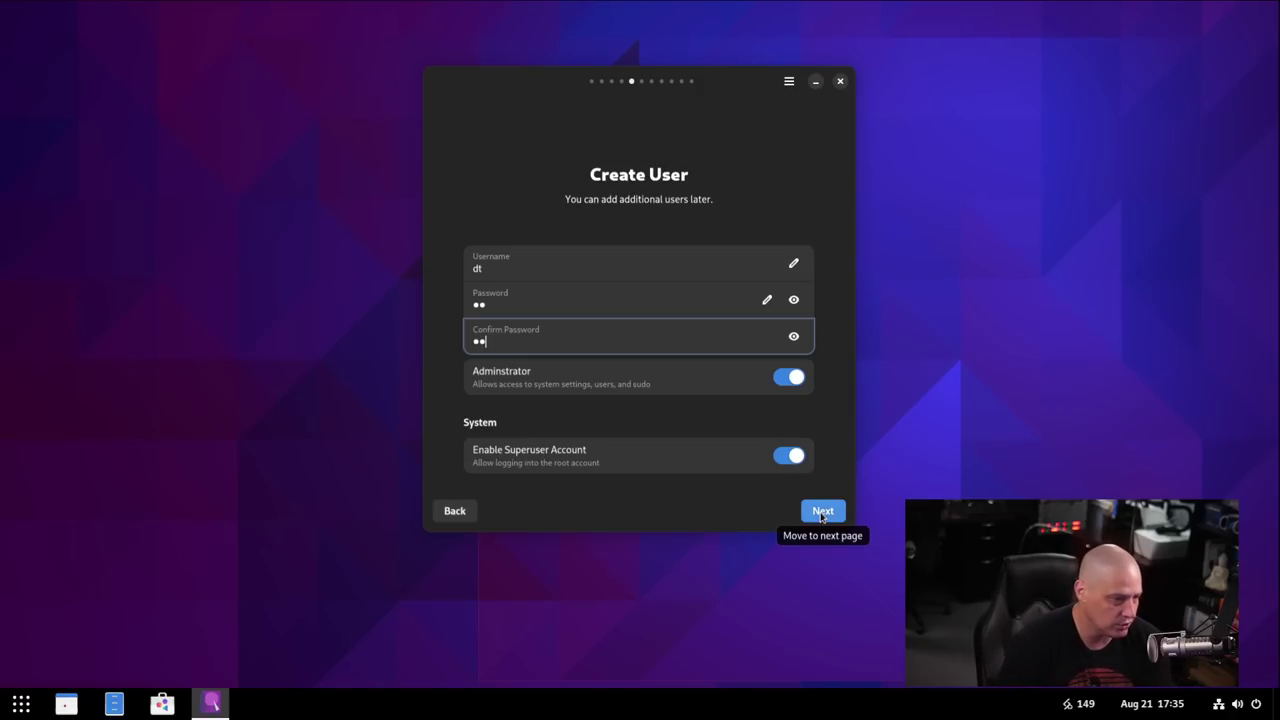
left_click(822, 512)
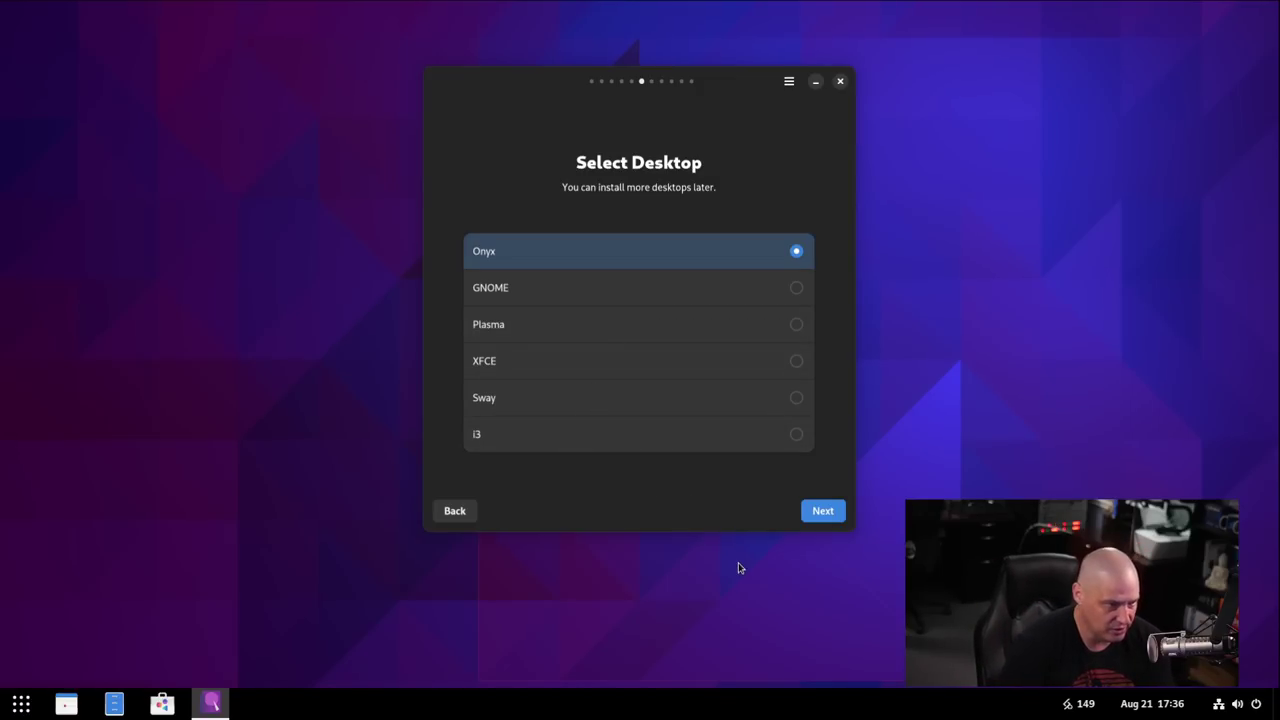
Keep the Onyx desktop and set the custom hostname to crystal-virt.
left_click(819, 516)
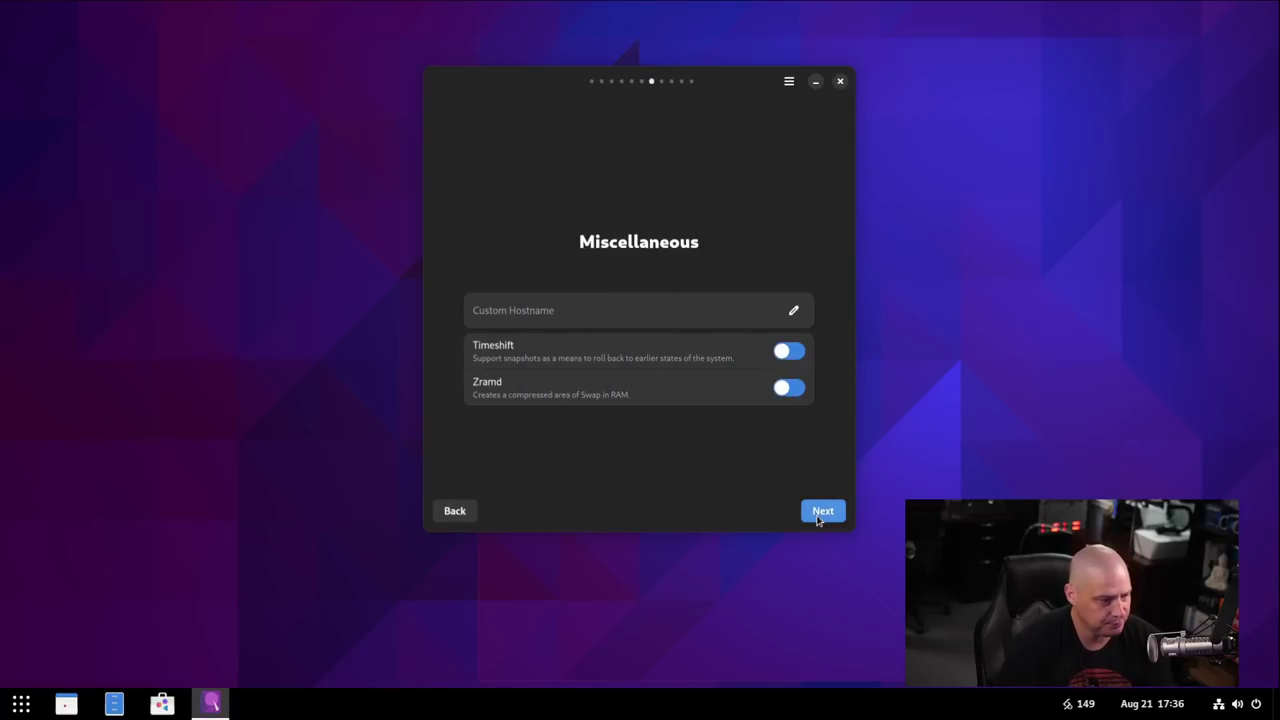
left_click(526, 310)
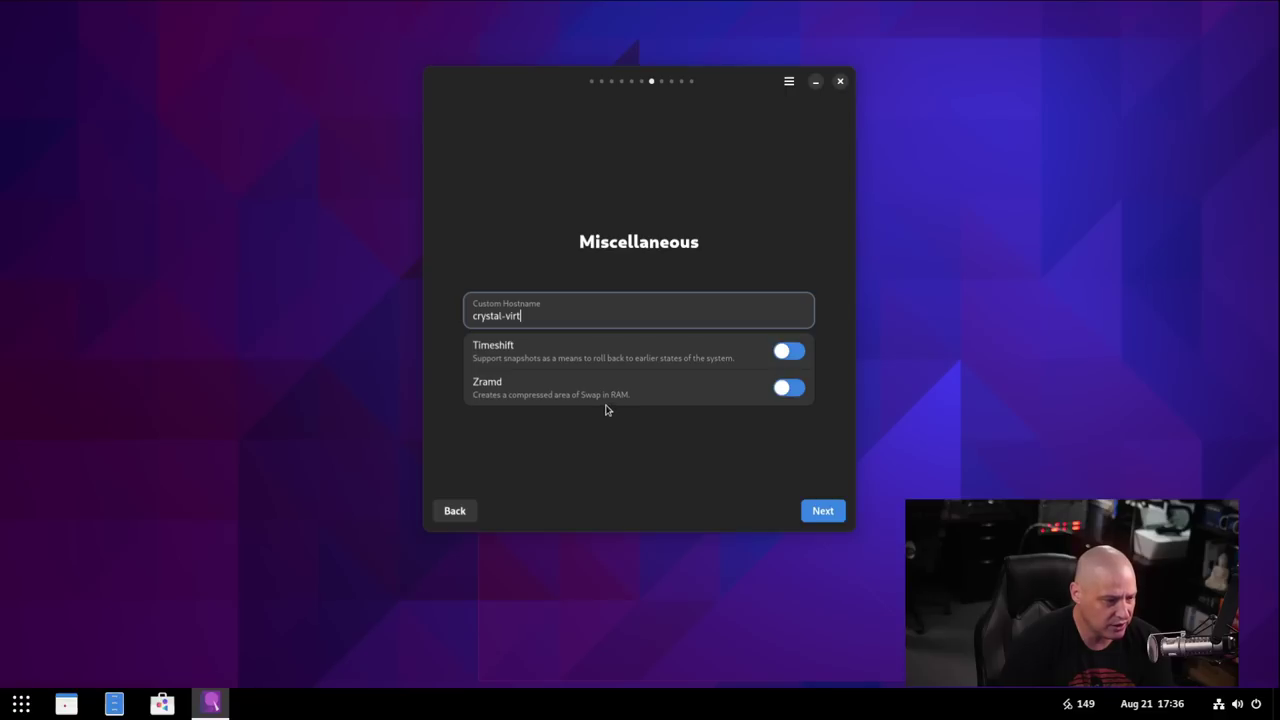
left_click(830, 524)
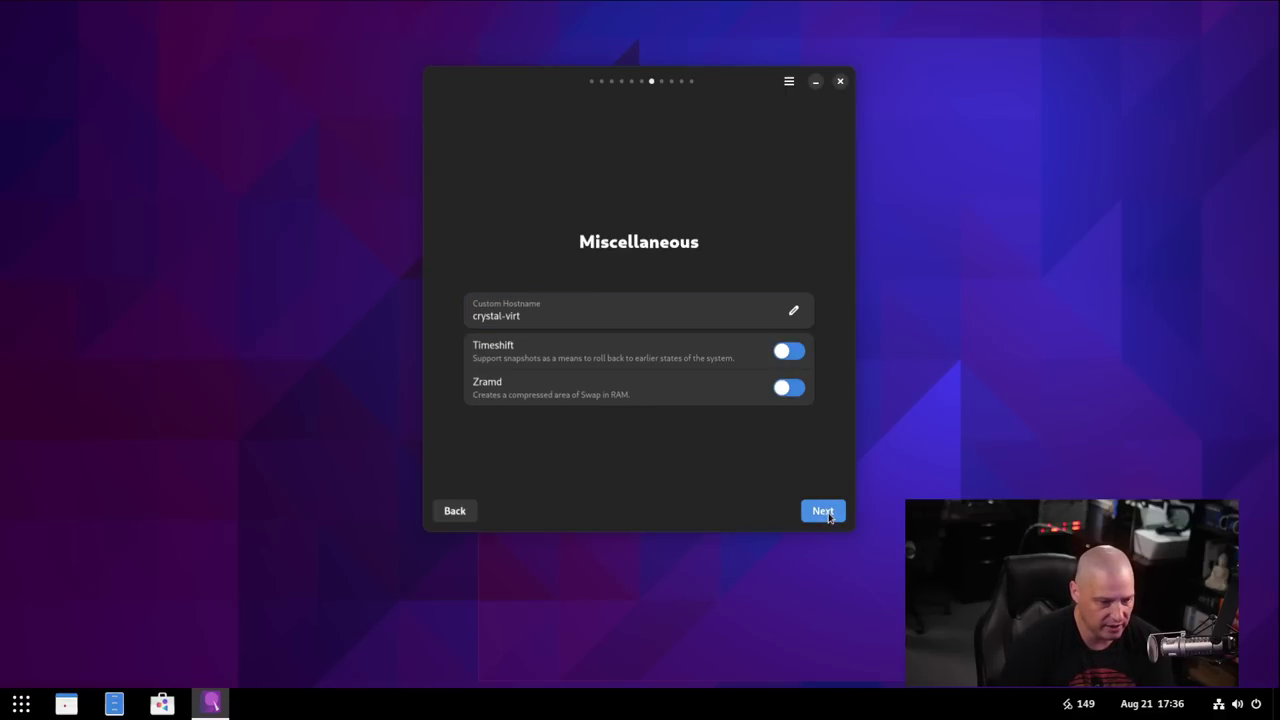
left_click(823, 512)
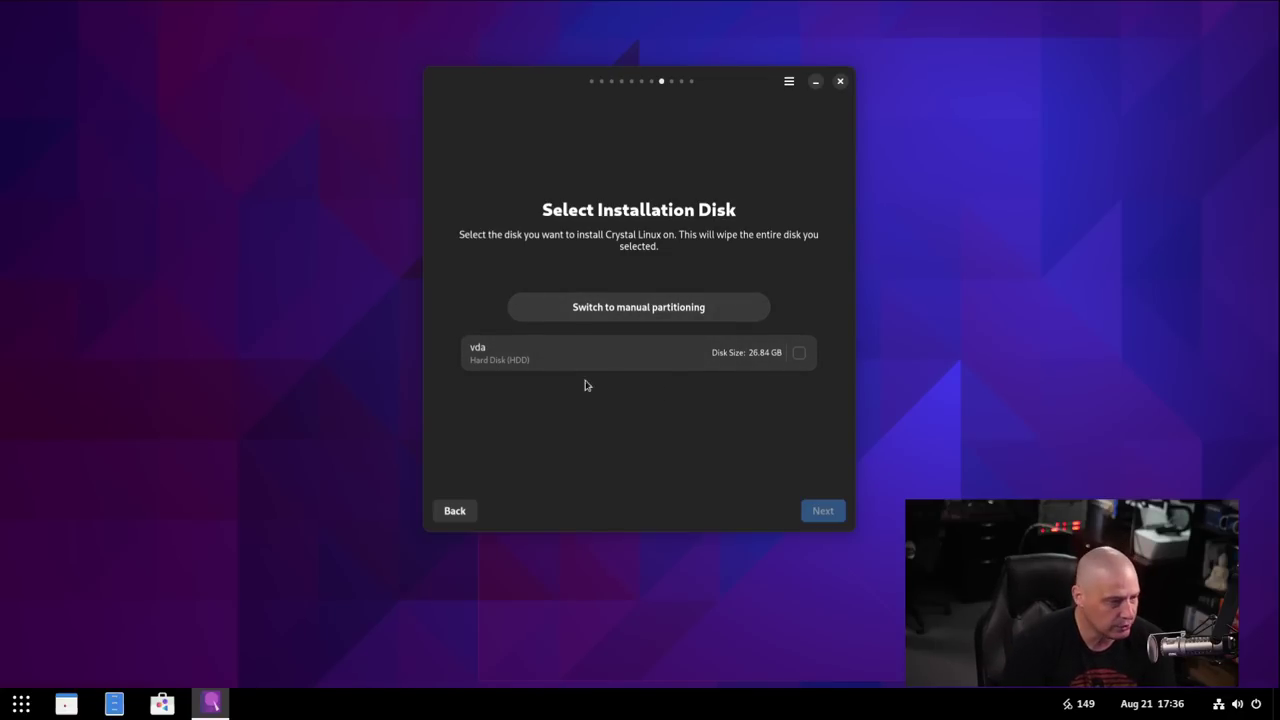
Select the 26.84 GB vda disk, review the summary, and start installing Crystal Linux.
left_click(798, 353)
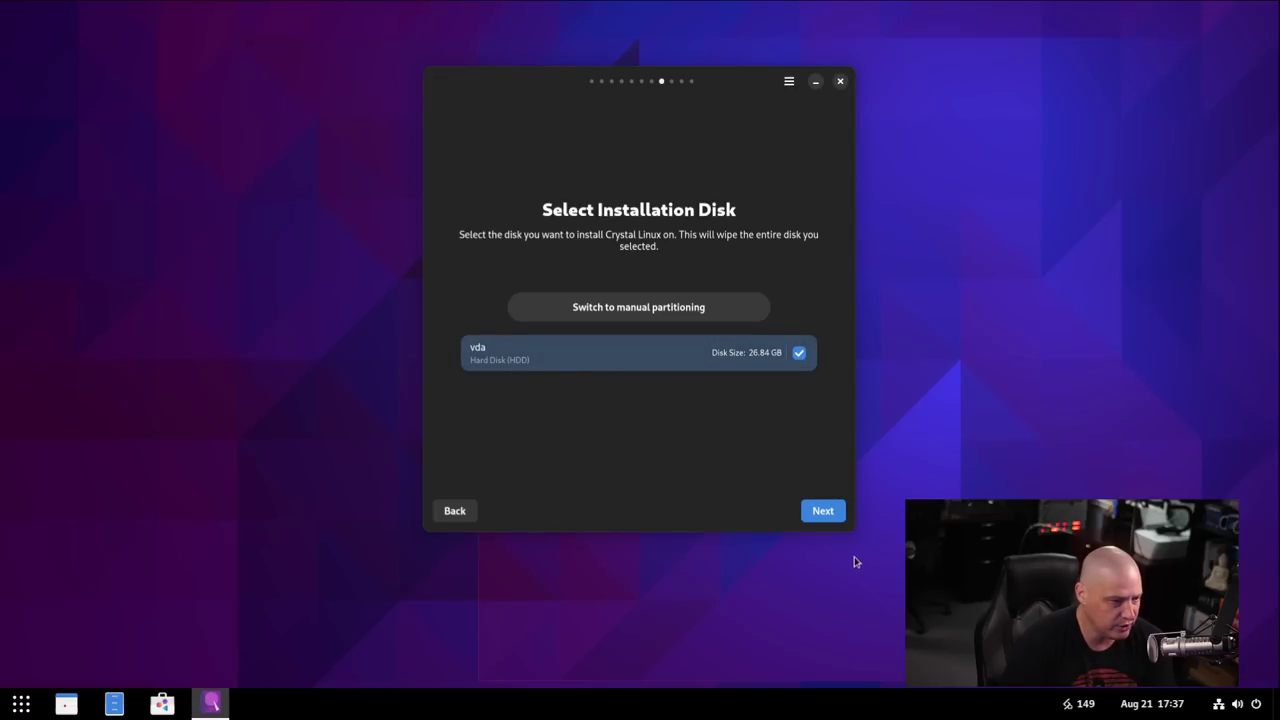
left_click(824, 512)
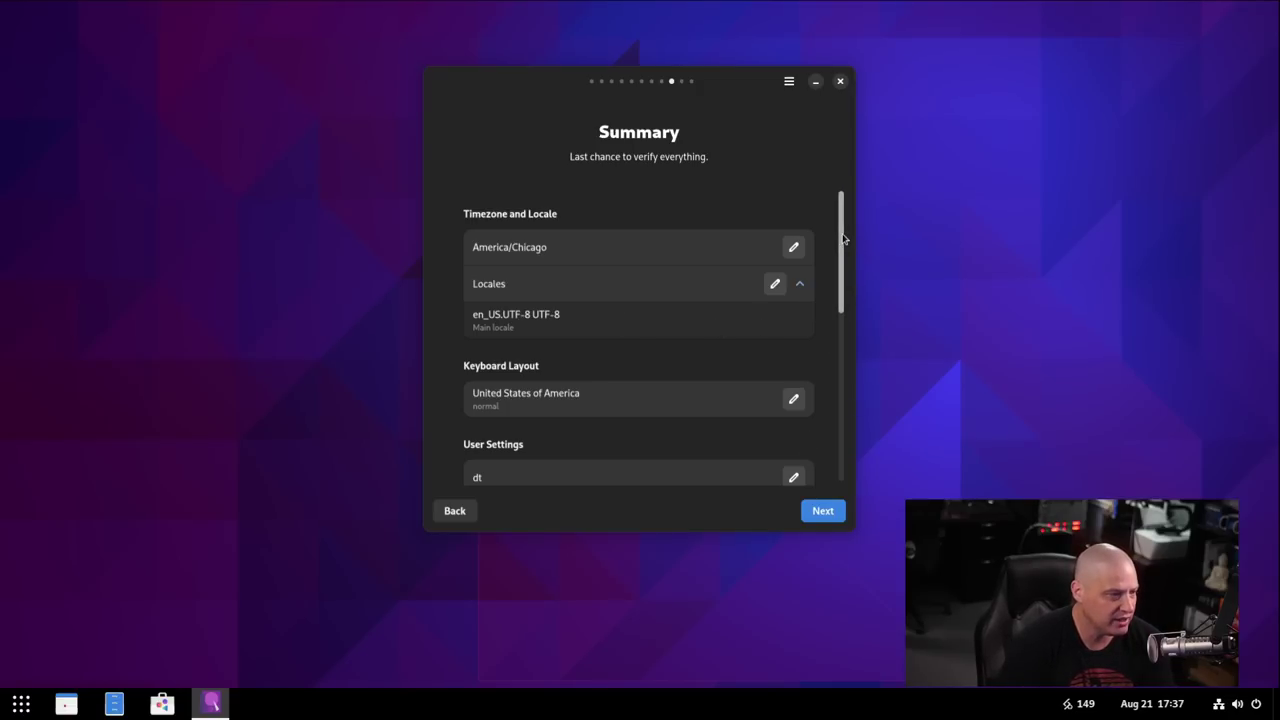
left_click_drag(843, 238, 846, 335)
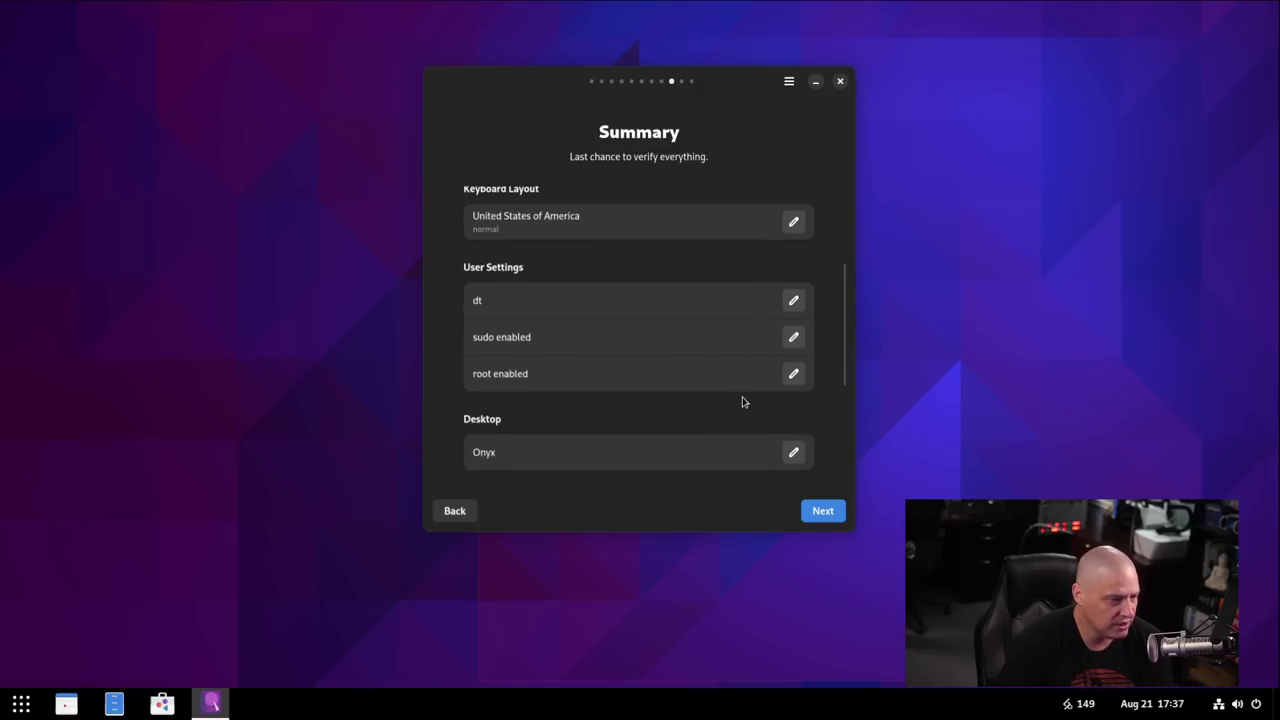
scroll(740, 402, "down", 2)
scroll(777, 420, "down", 4)
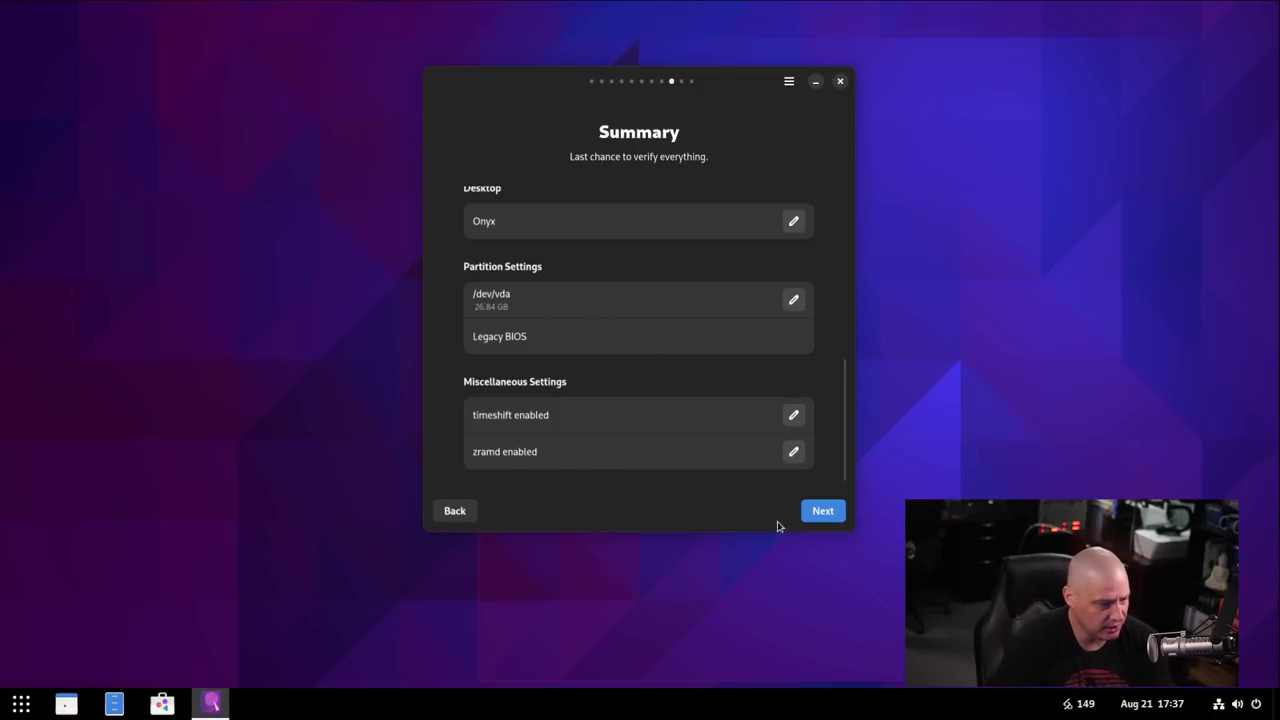
left_click(821, 511)
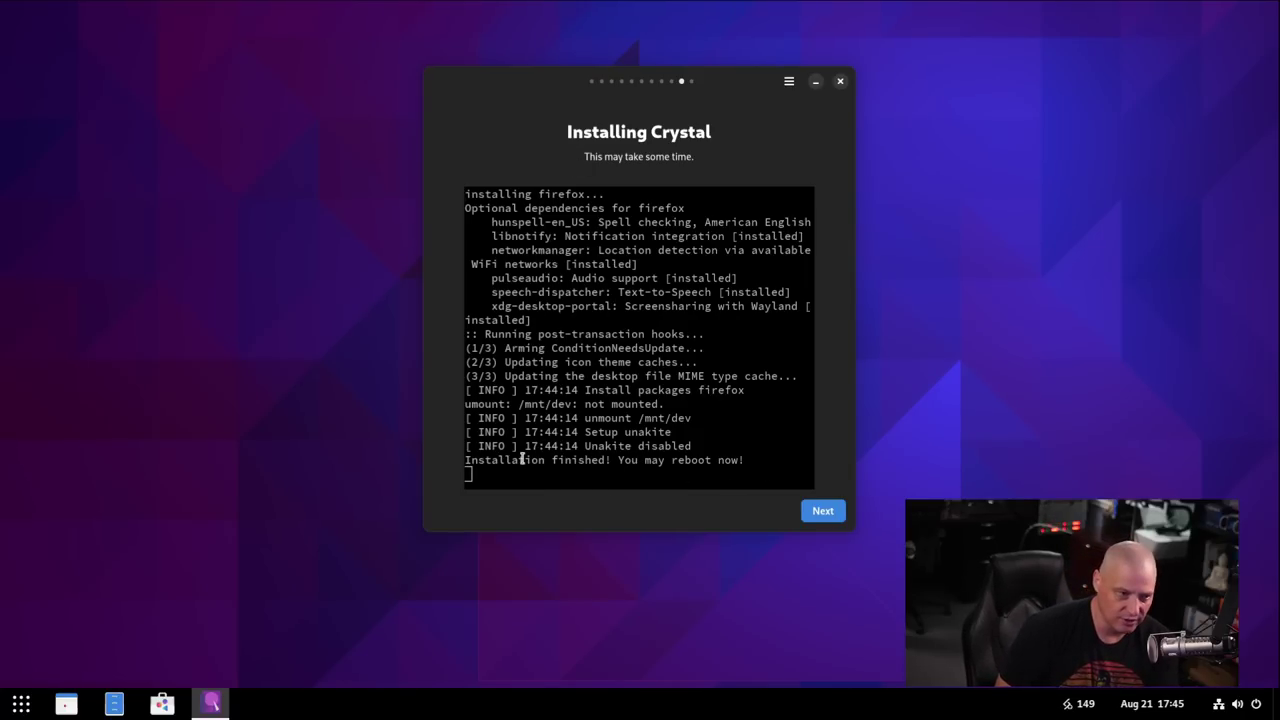
Reboot from the finished installer into the new system, confirming the restart.
left_click(822, 514)
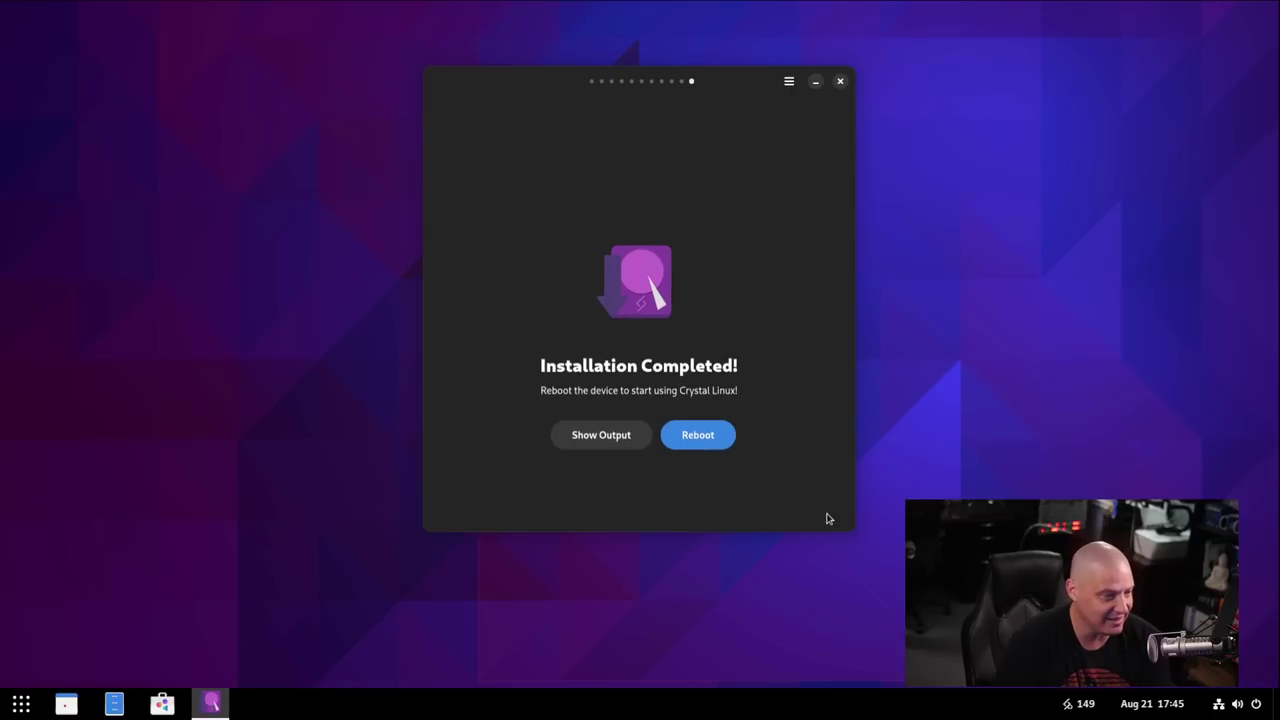
left_click(700, 446)
left_click(724, 410)
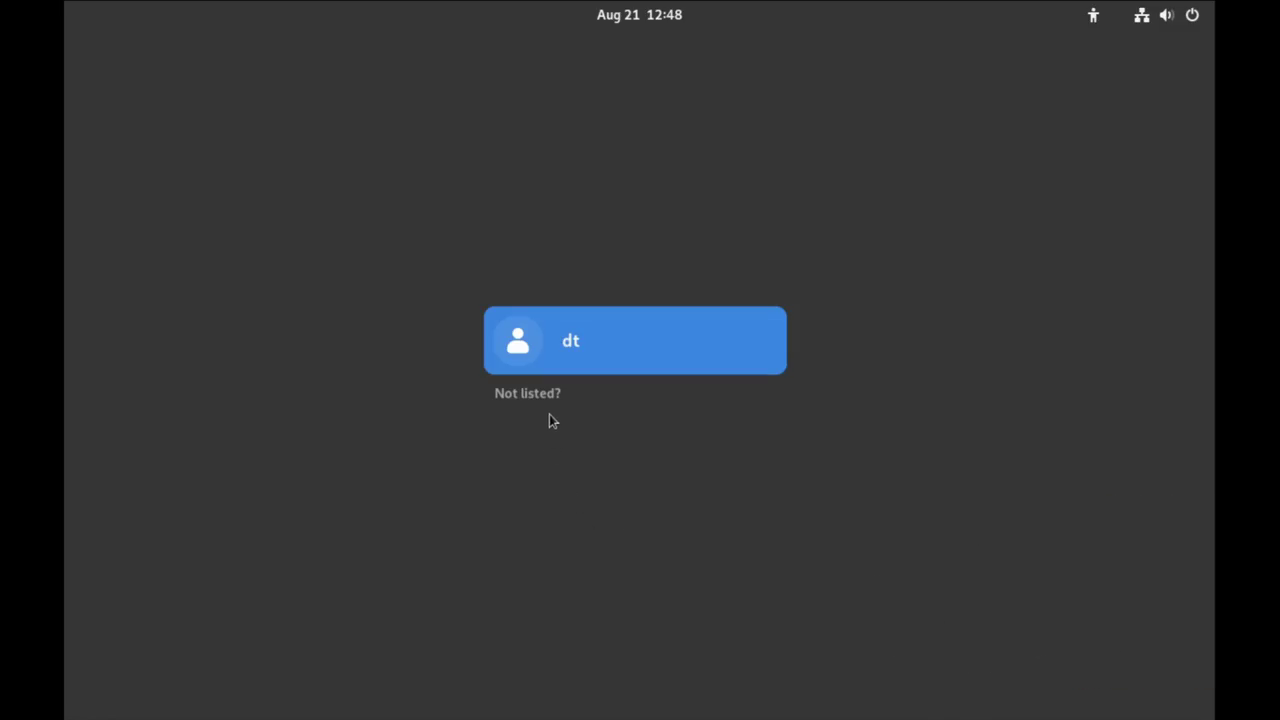
Sign in to the Onyx desktop at the GDM screen with the account password, then open the app grid.
left_click(617, 337)
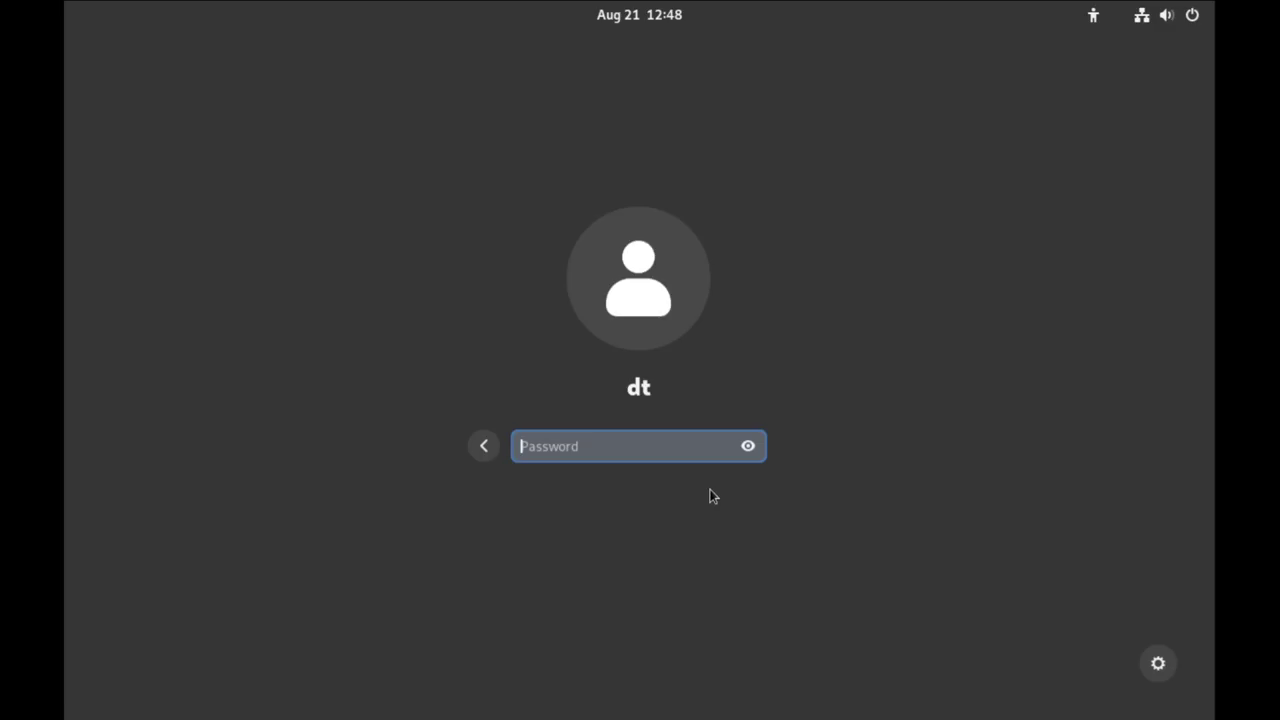
left_click(1158, 663)
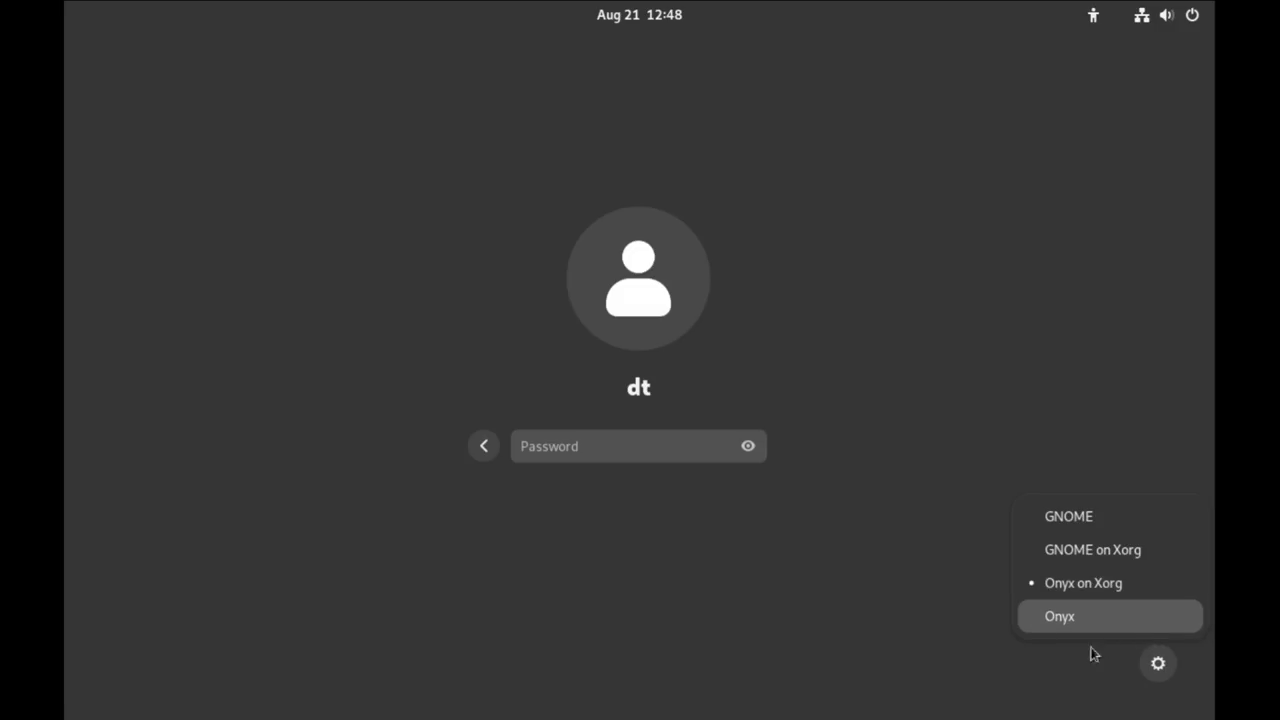
left_click(904, 665)
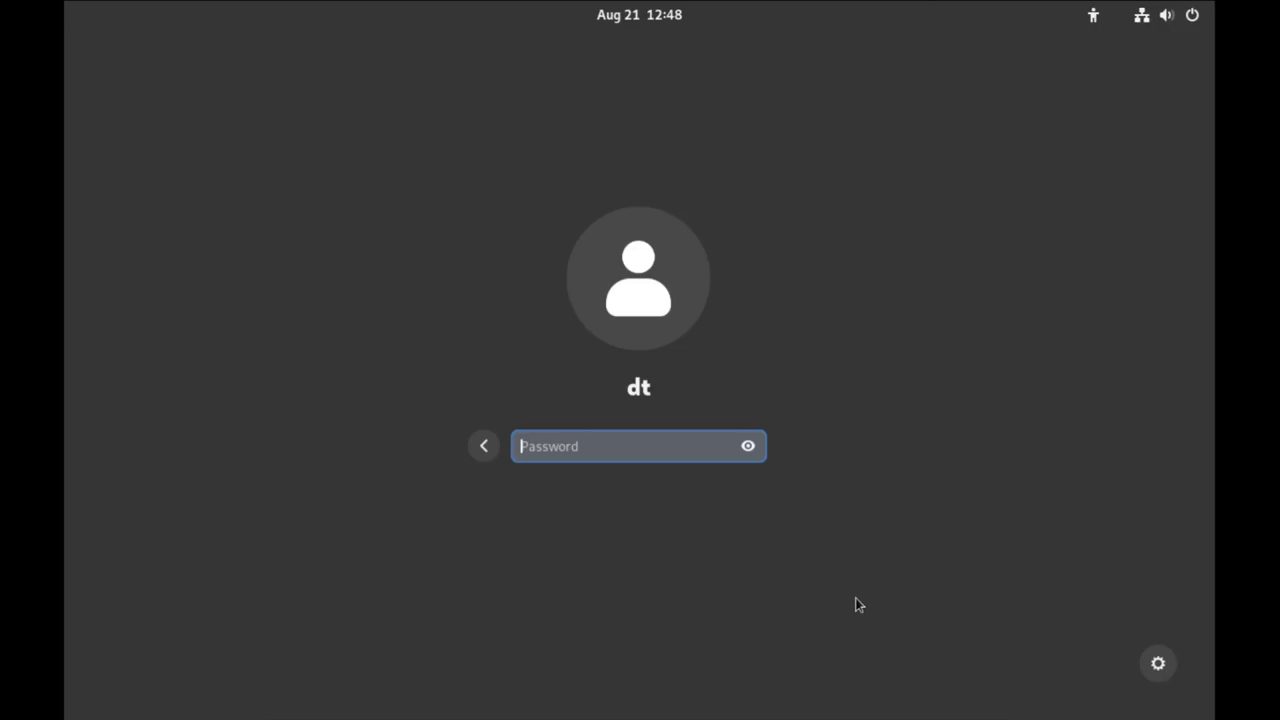
type("••")
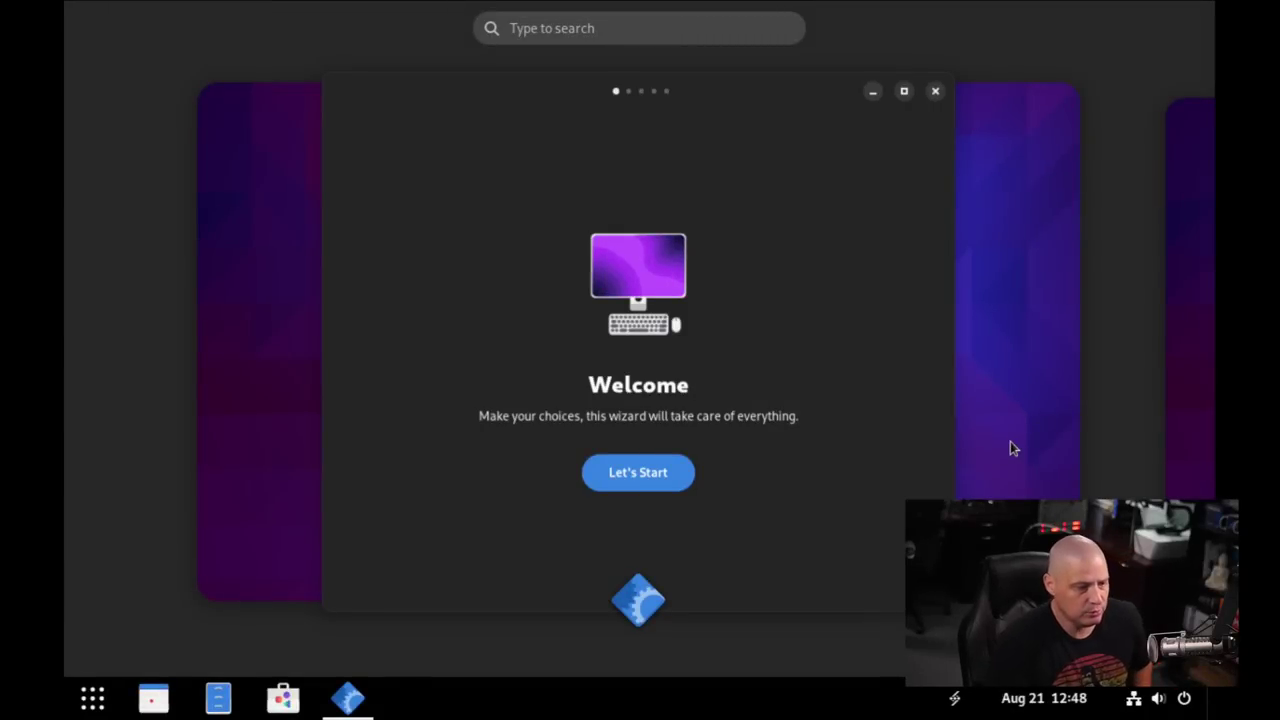
left_click(1010, 441)
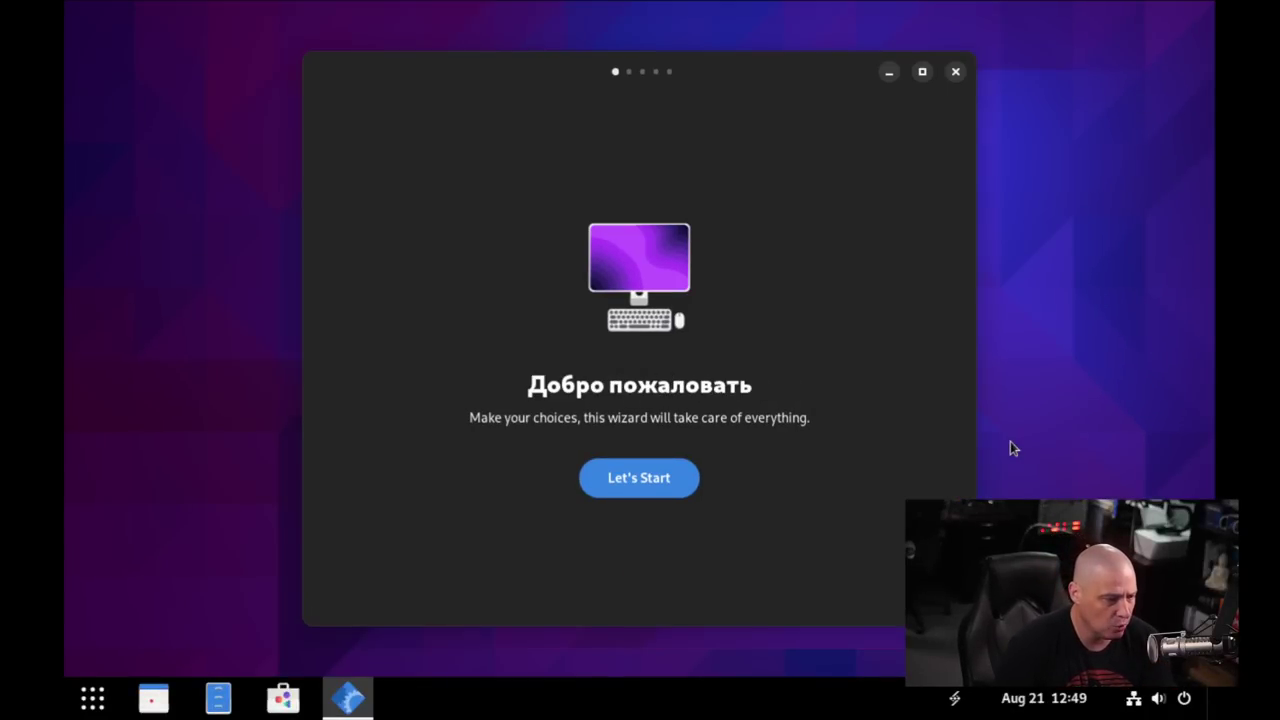
left_click(92, 698)
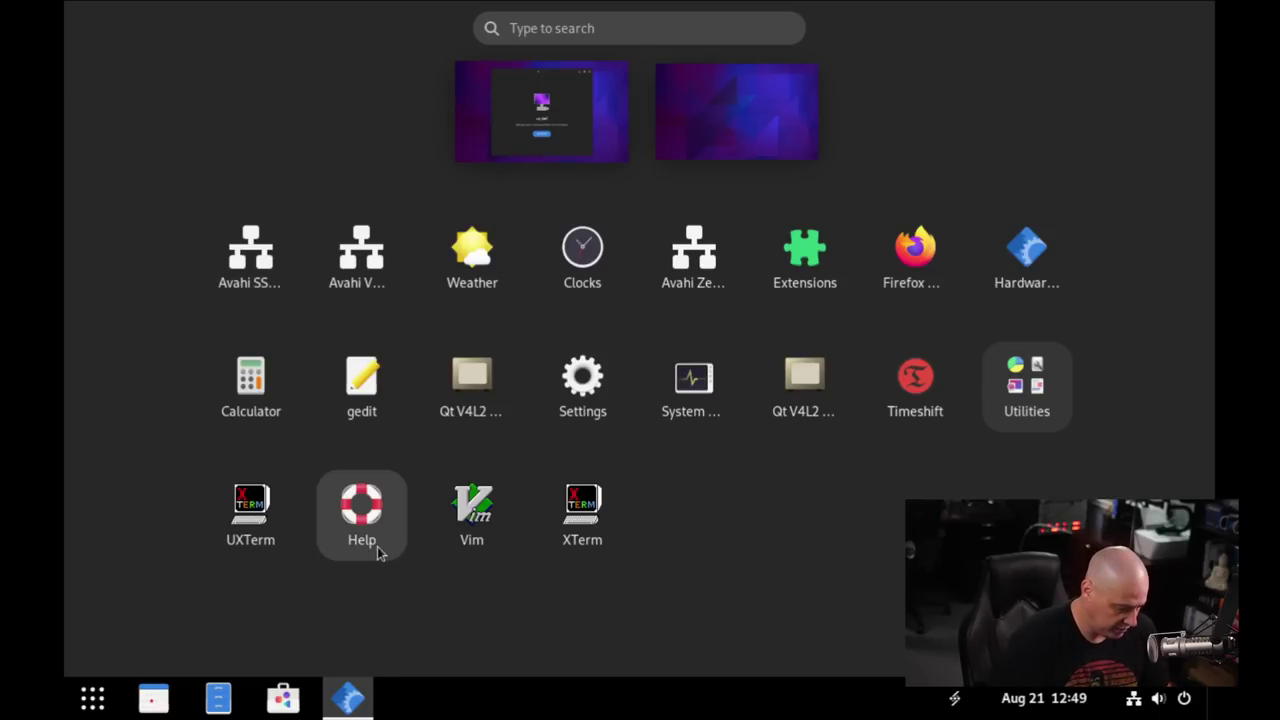
Set the display resolution to 1920 × 1080 (16:9) in Displays settings, then close Settings.
type("display")
key("Return")
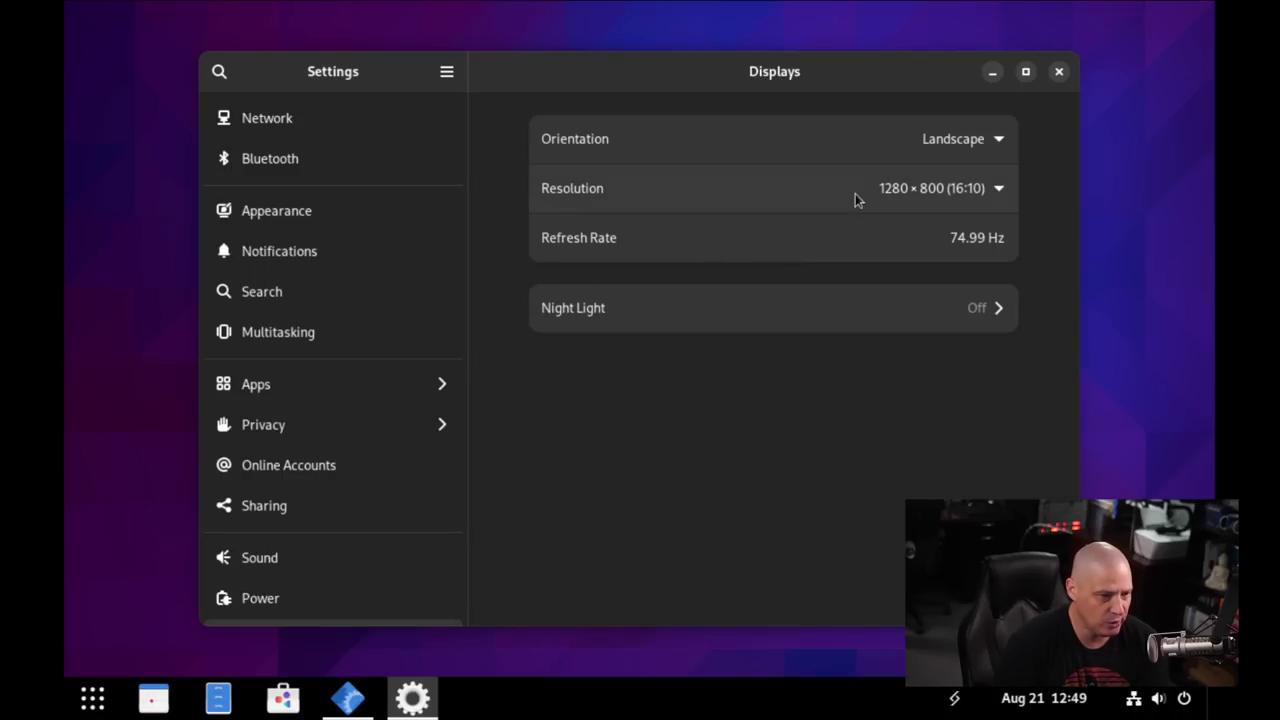
left_click(855, 195)
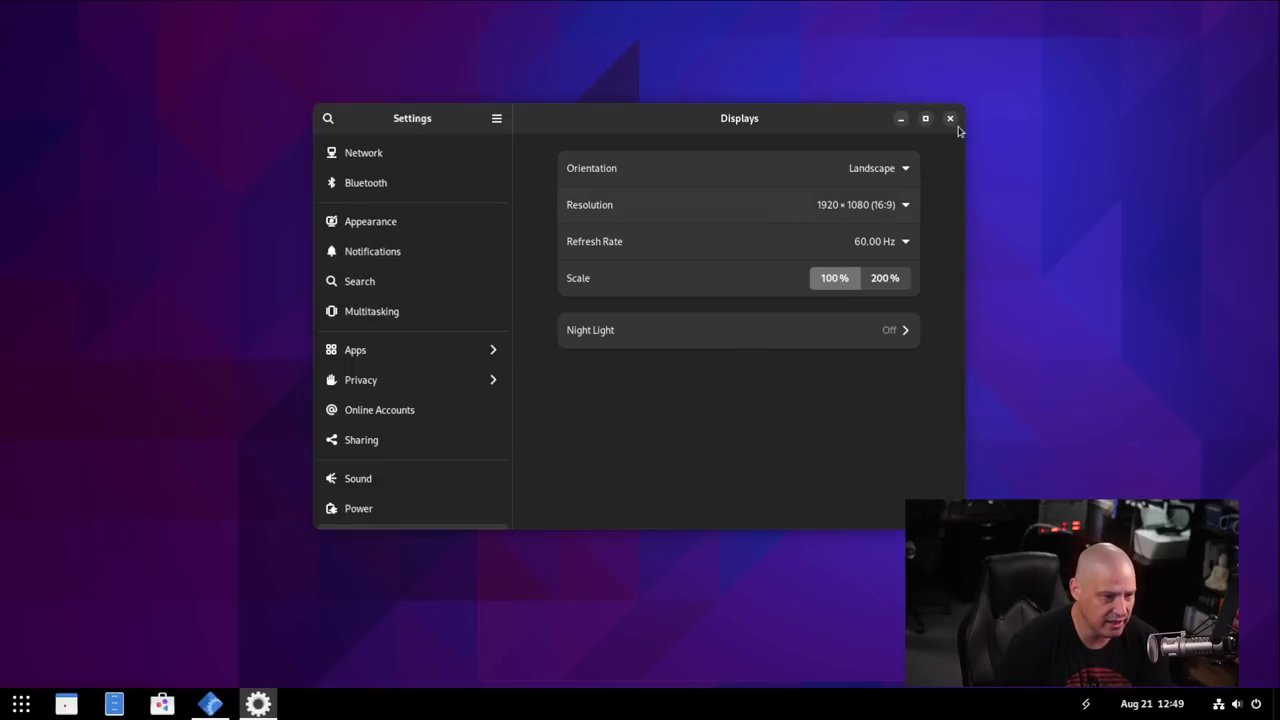
left_click(950, 119)
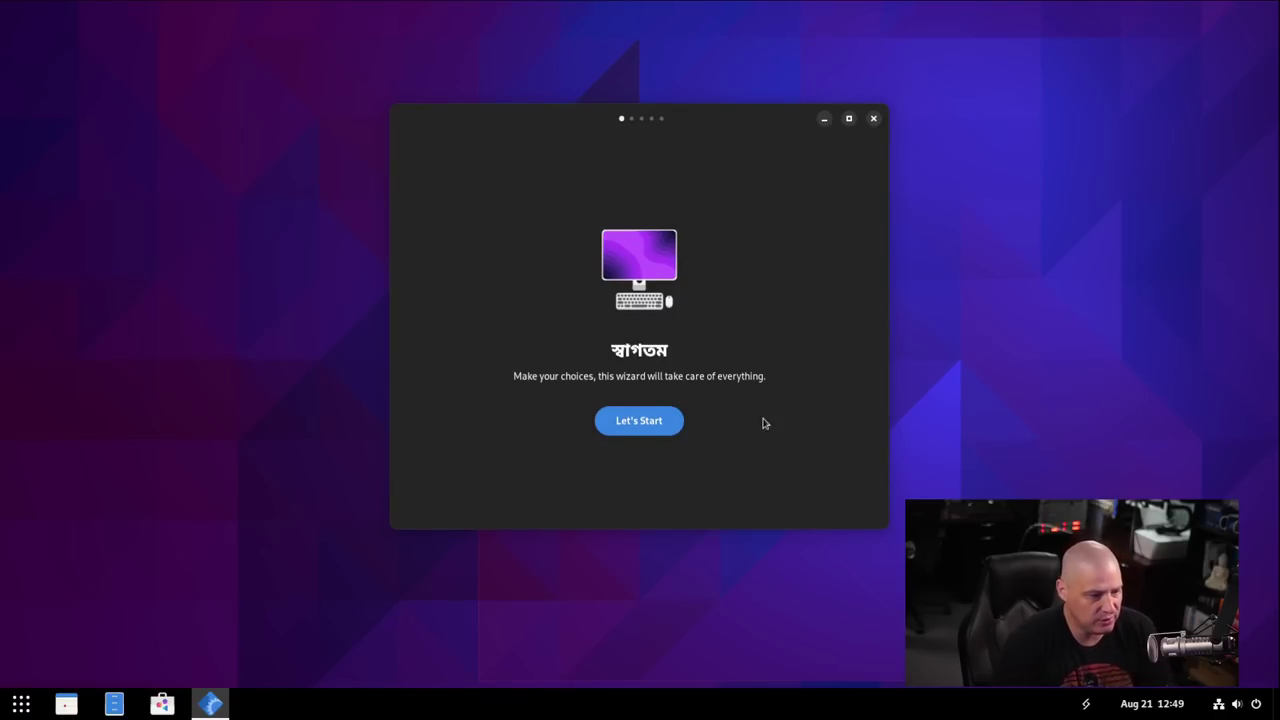
Start the welcome setup, choose the dark colour scheme and keep Flathub as the package manager.
left_click(651, 417)
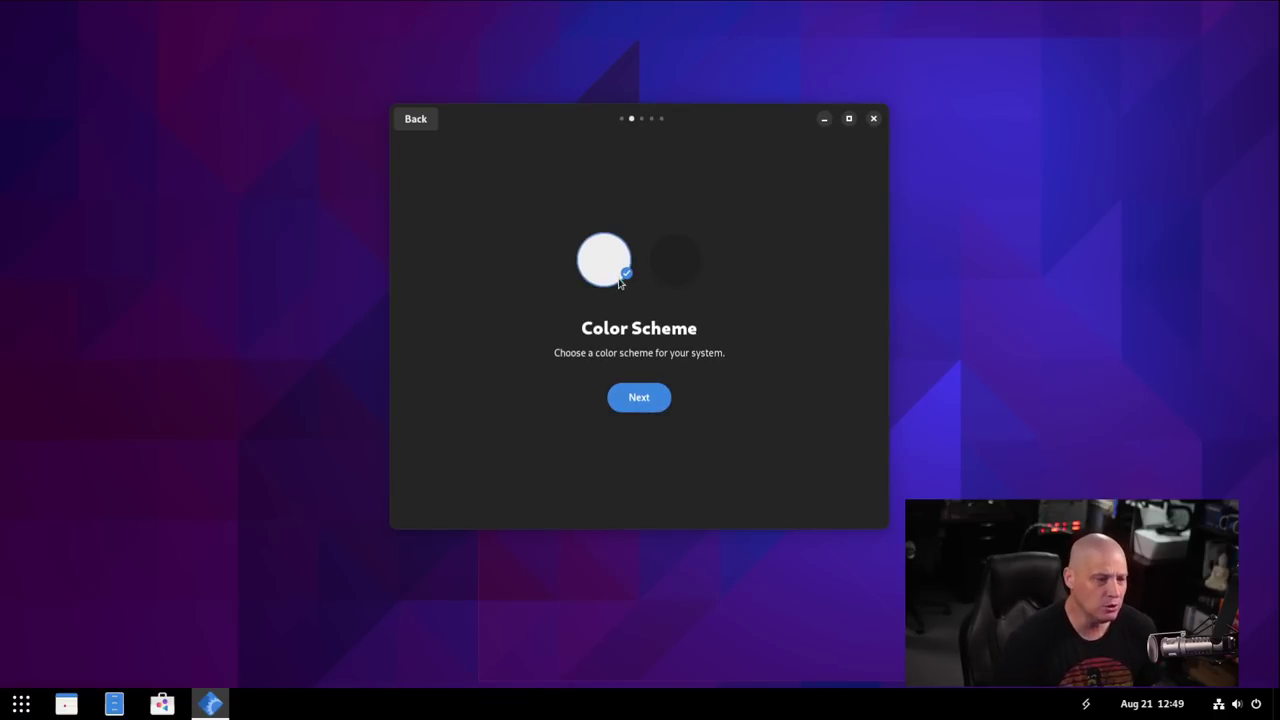
left_click(681, 262)
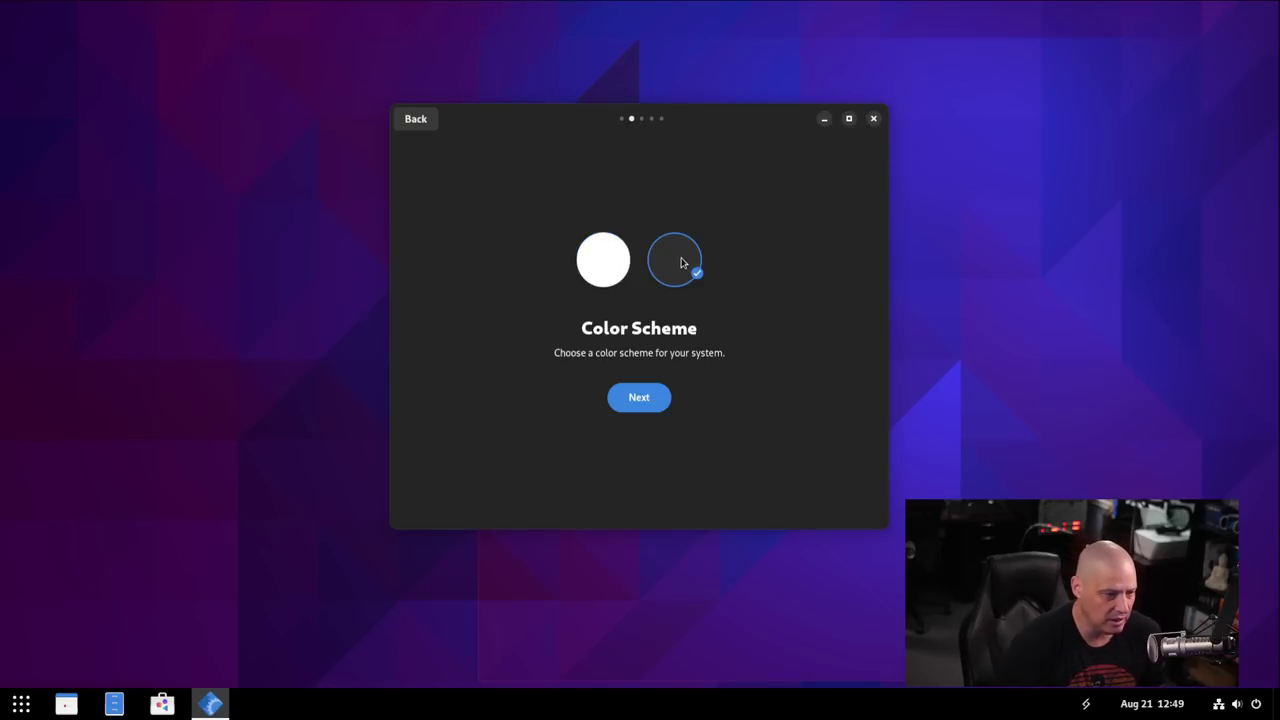
left_click(640, 398)
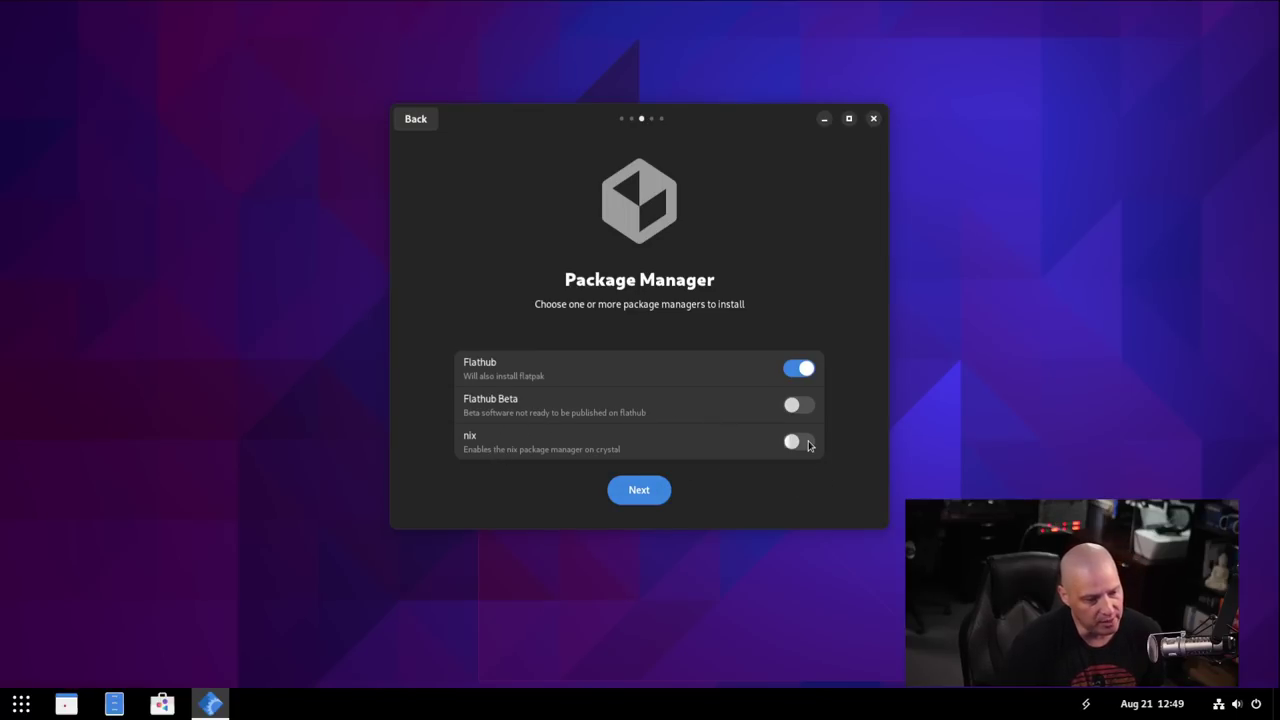
left_click(640, 490)
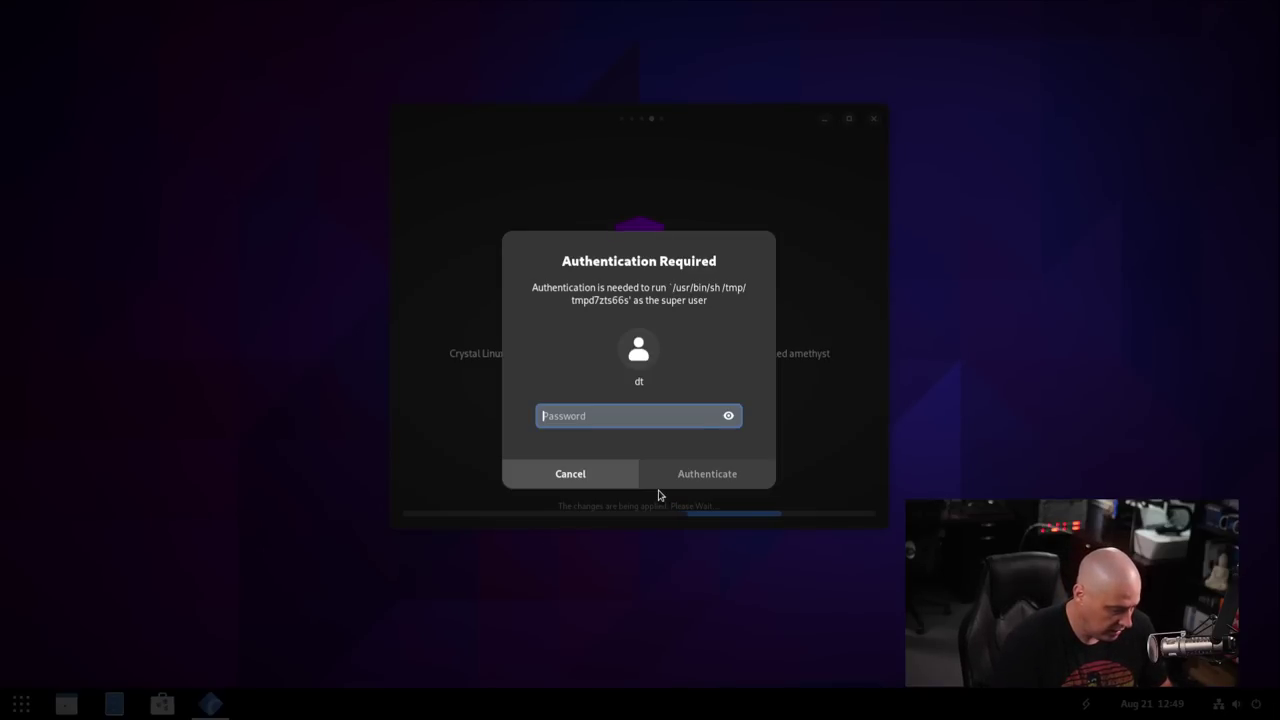
Authorise the setup changes with the administrator password and close the Firefox window that pops up.
type("*****")
key("Return")
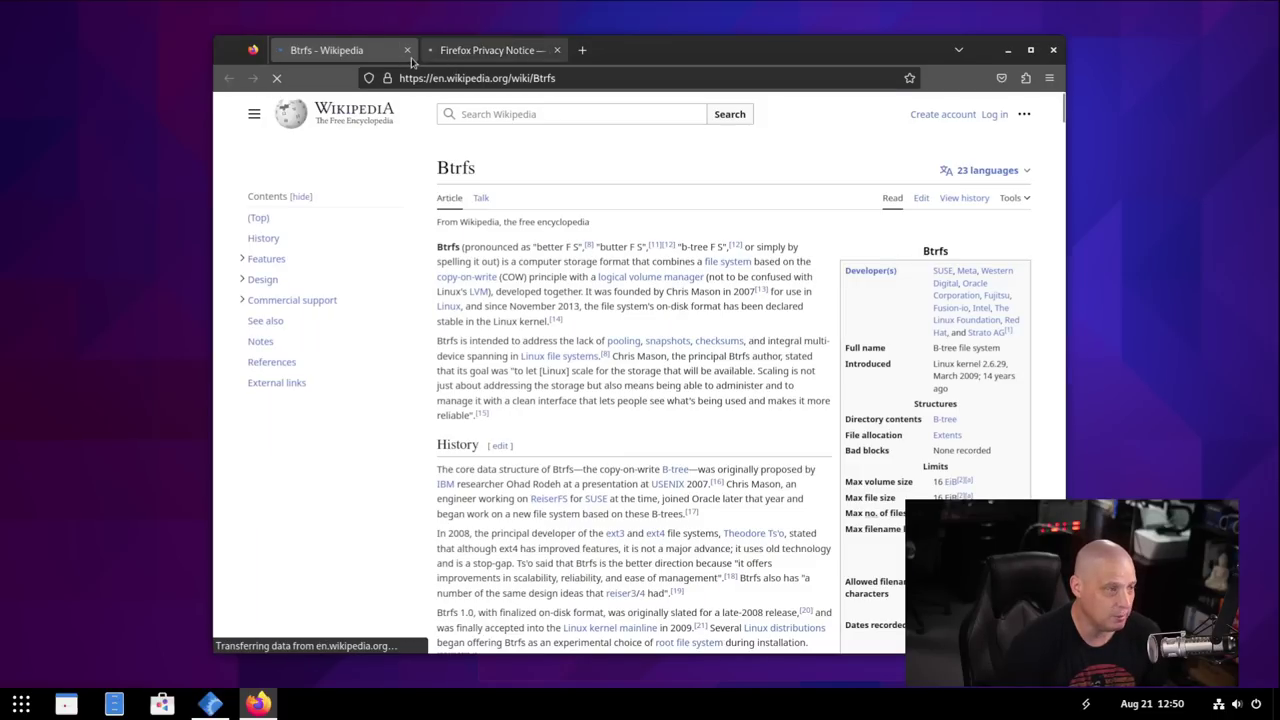
left_click(1052, 50)
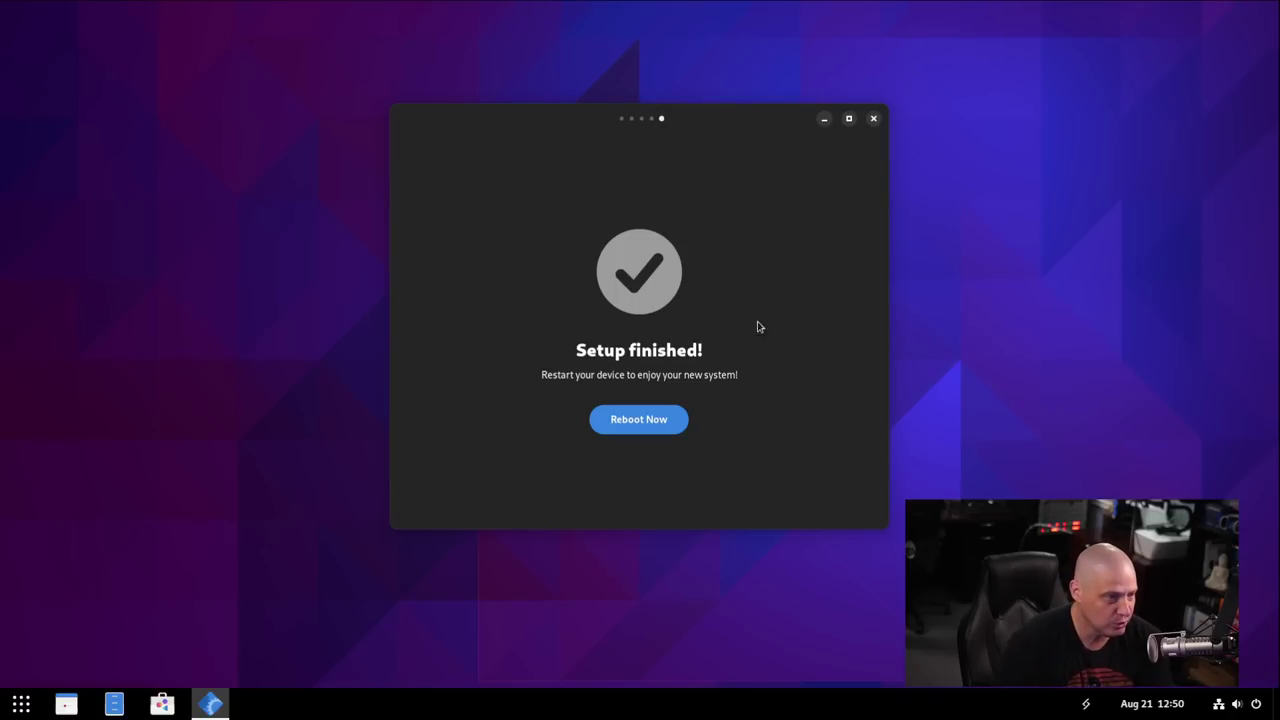
Reboot the system to finish setup, booting the default GRUB entry.
left_click(636, 420)
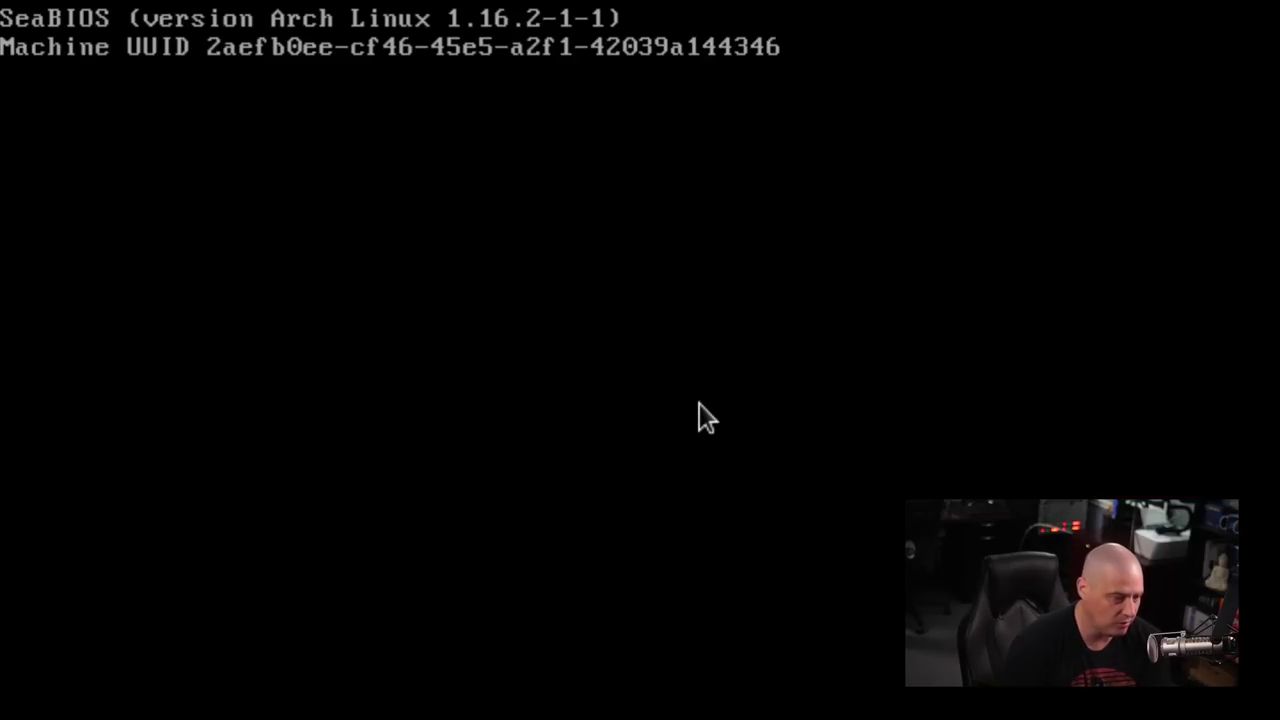
key("Return")
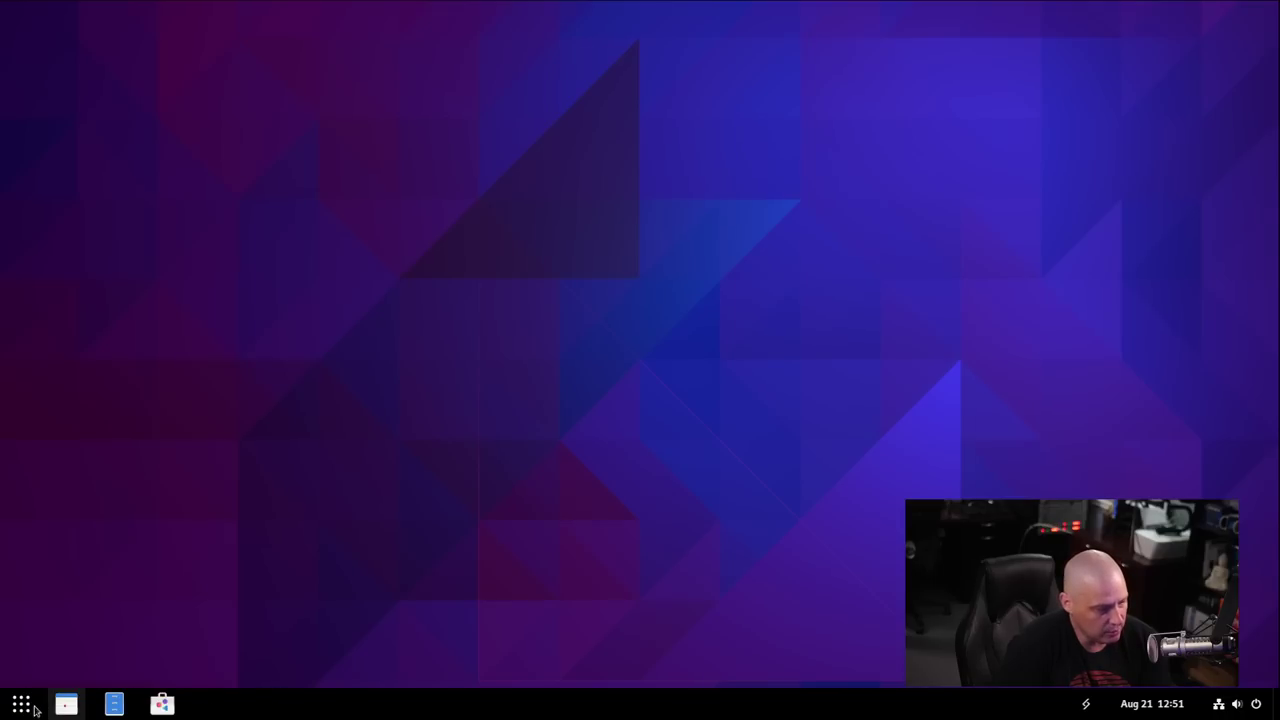
Launch GNOME Extensions and scroll its installed list down to Dash to Panel.
right_click(24, 707)
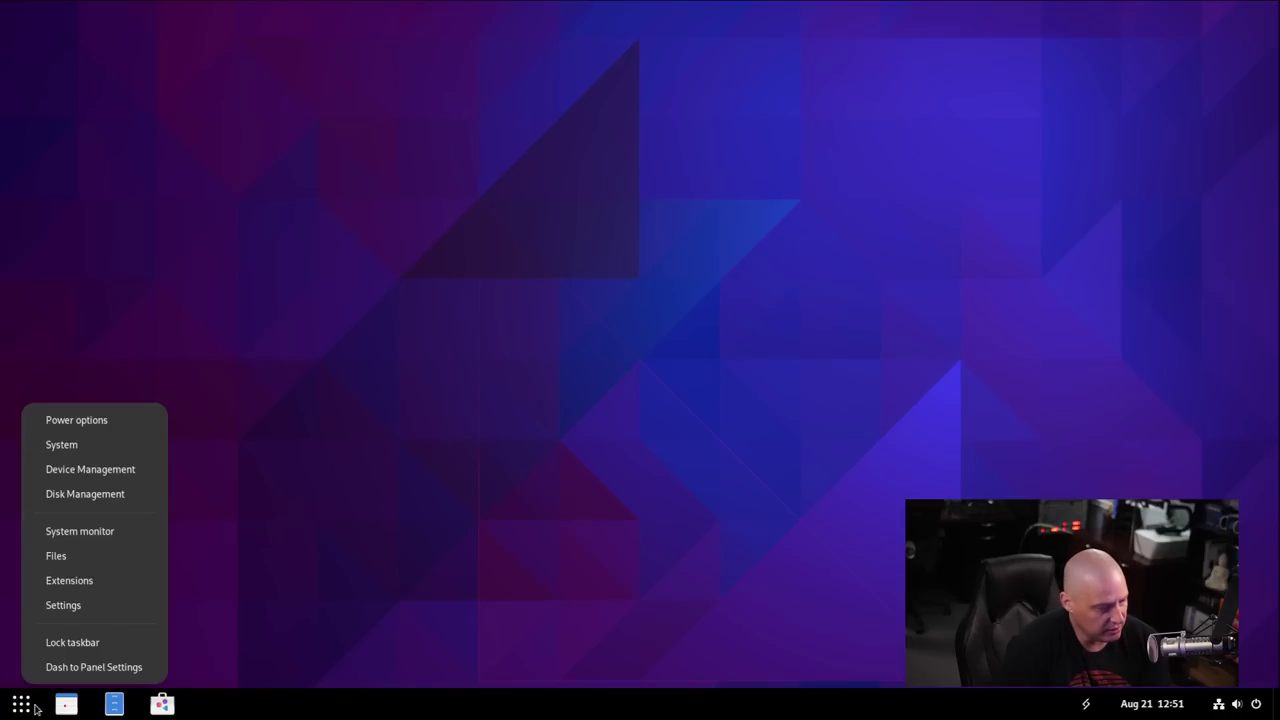
left_click(109, 582)
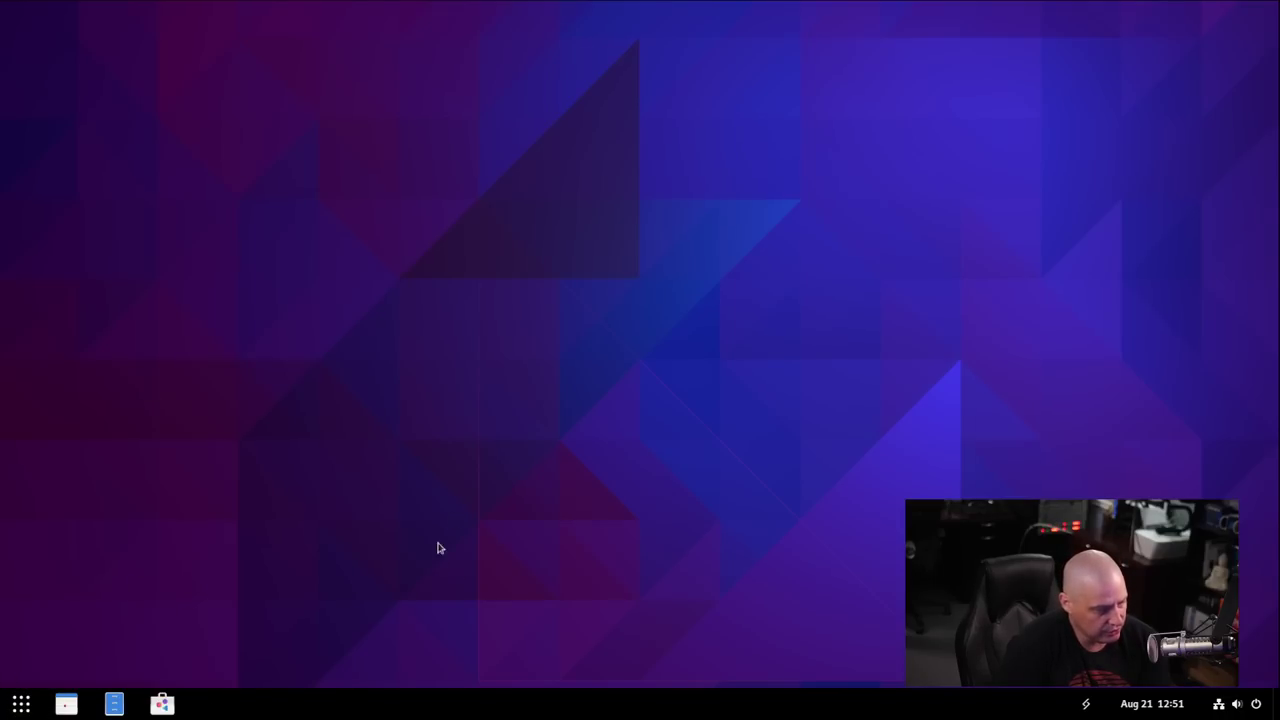
key("super")
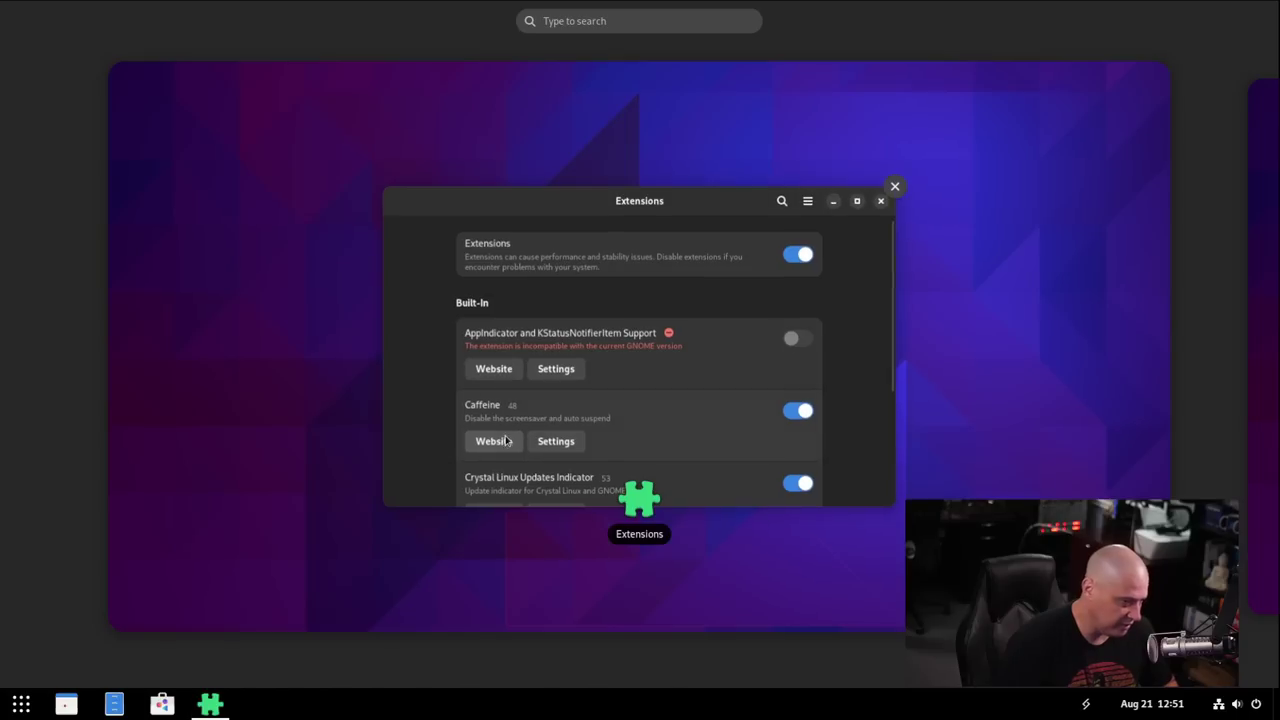
type("dx")
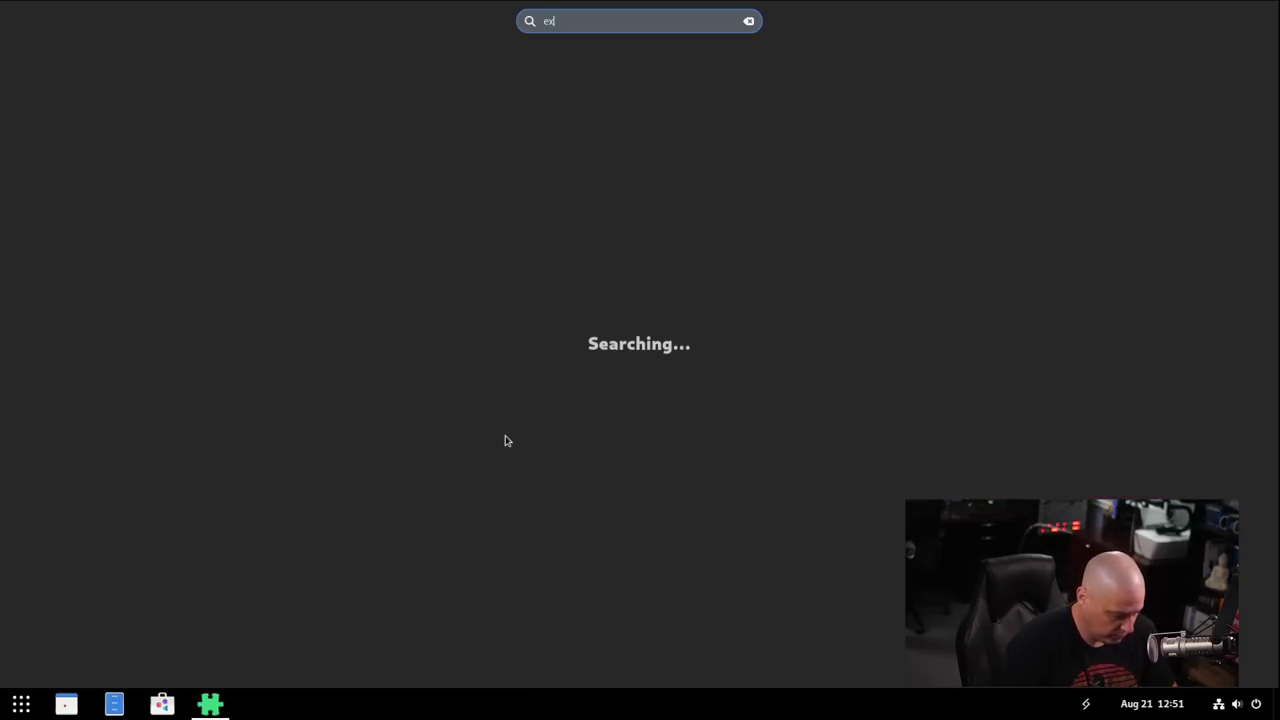
type("tensions")
key("Return")
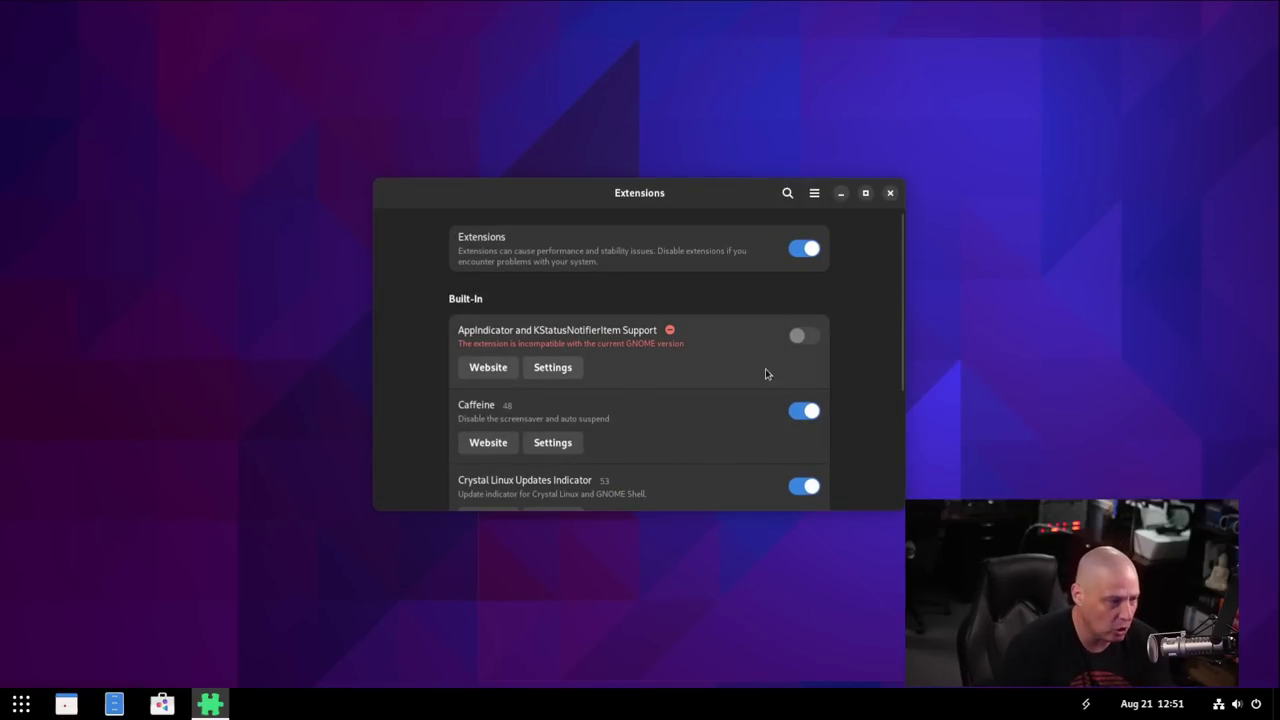
scroll(870, 365, "down", 3)
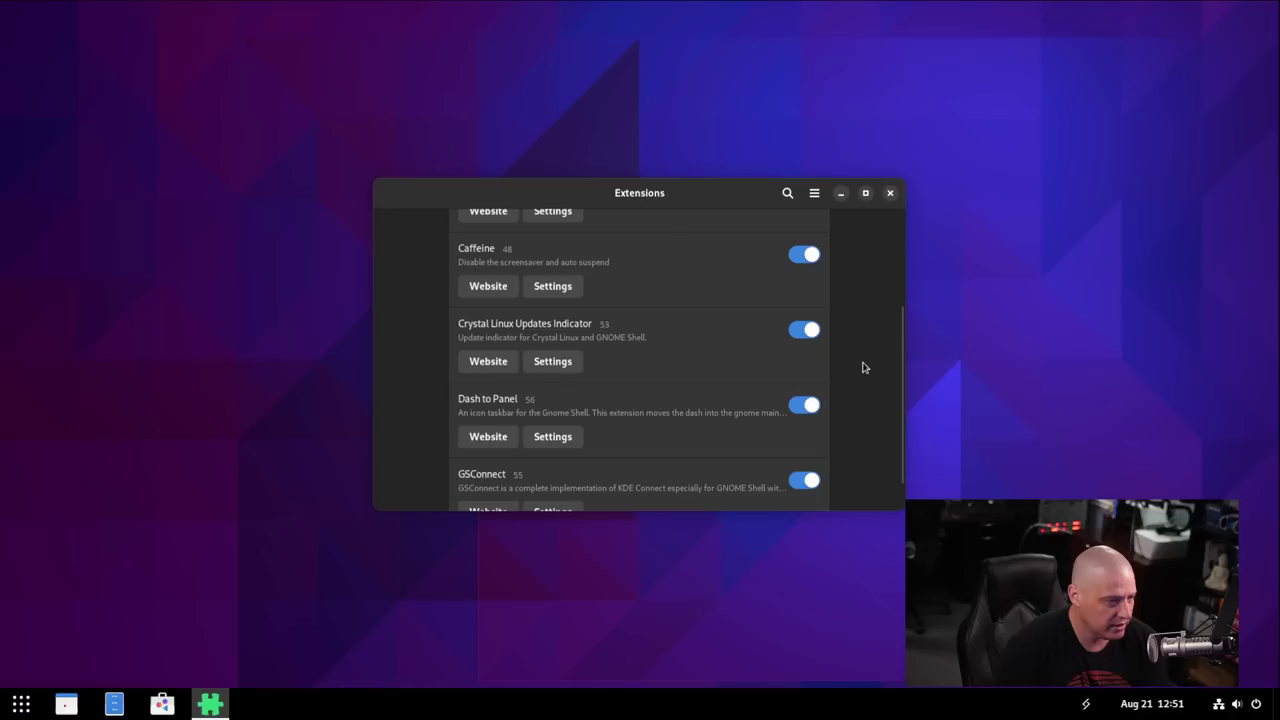
Reduce Dash to Panel's panel thickness from 48 to 32 px, then close its settings and Extensions.
left_click(566, 438)
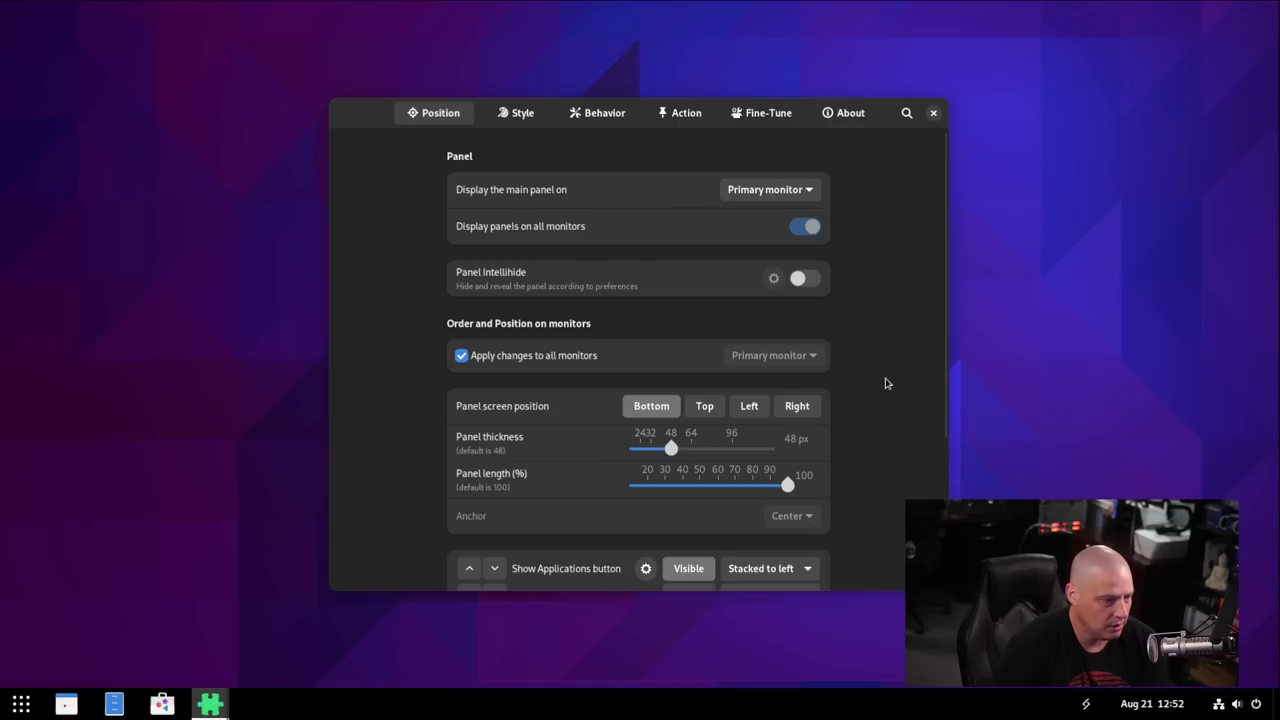
scroll(885, 383, "down", 3)
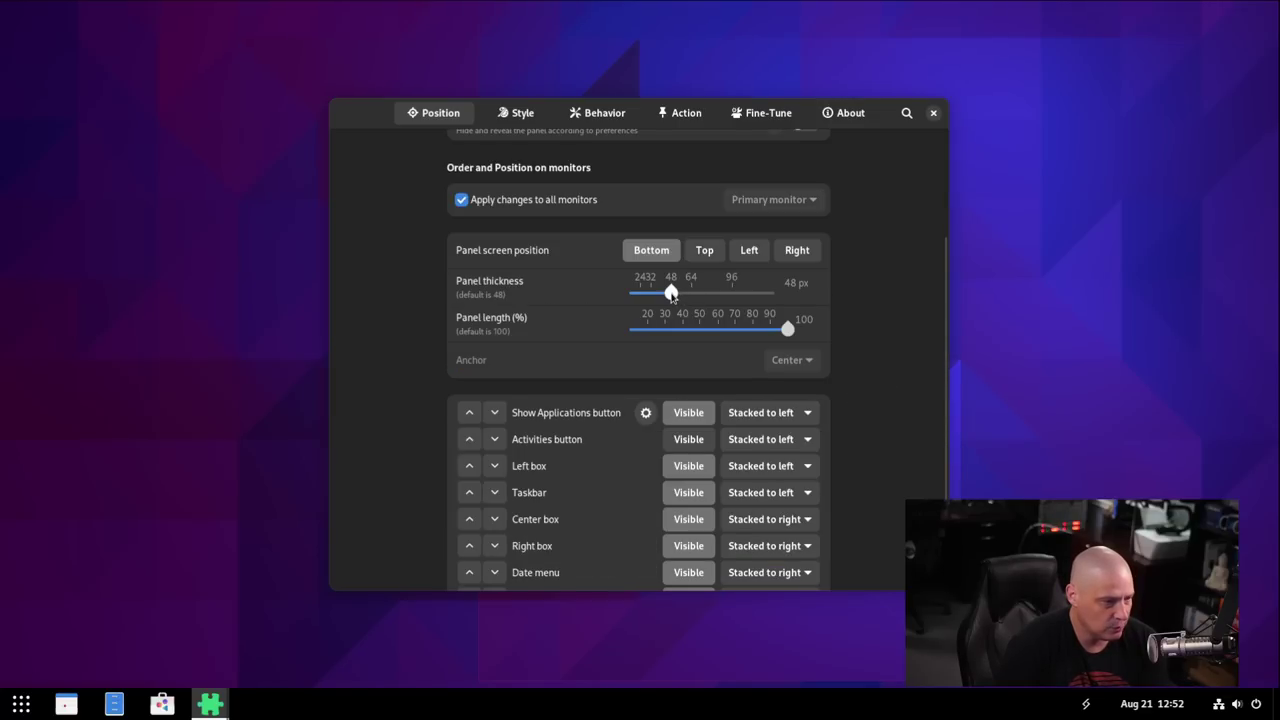
left_click_drag(672, 296, 650, 294)
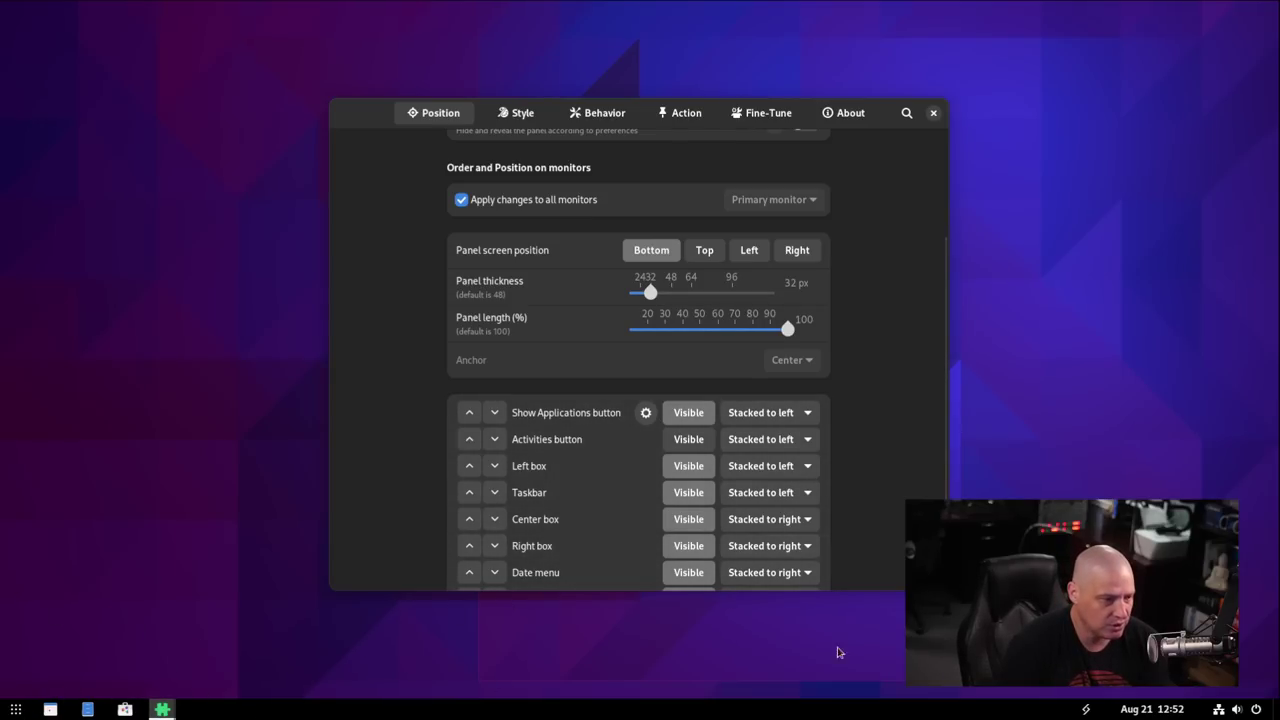
scroll(935, 476, "up", 3)
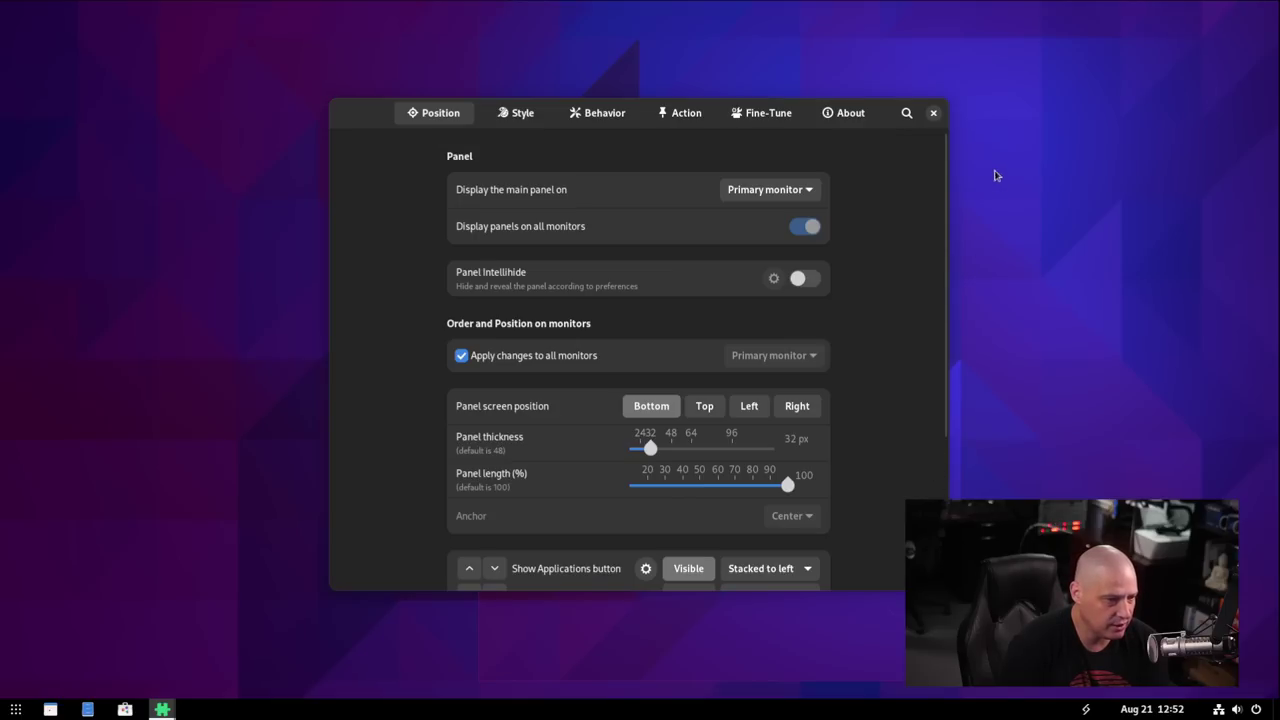
left_click(934, 112)
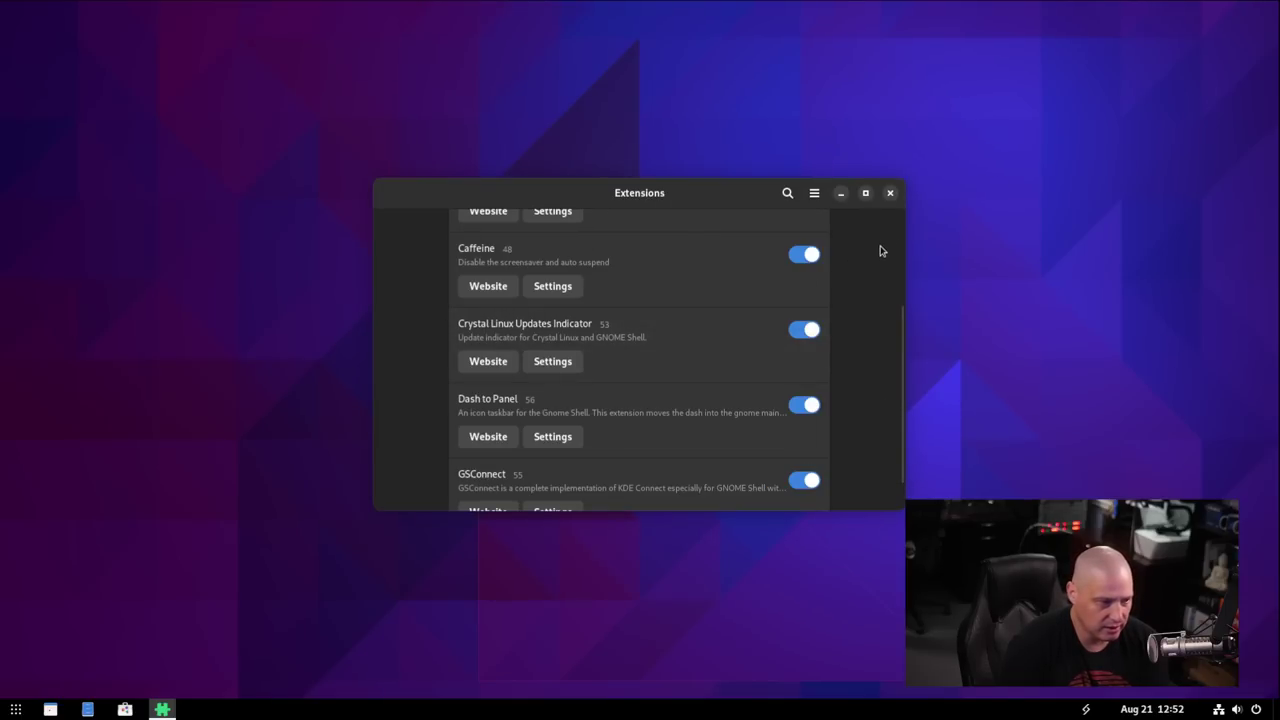
left_click(891, 193)
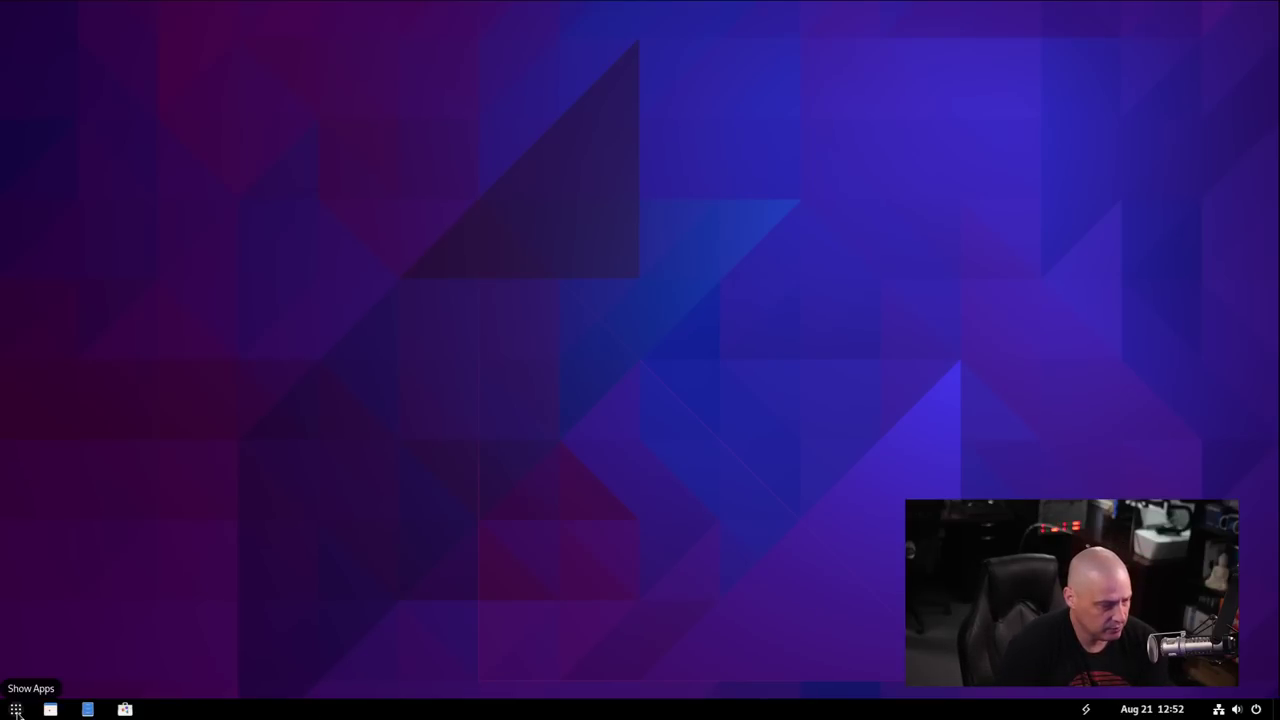
Launch Firefox Web Browser from the Show Apps grid.
left_click(16, 709)
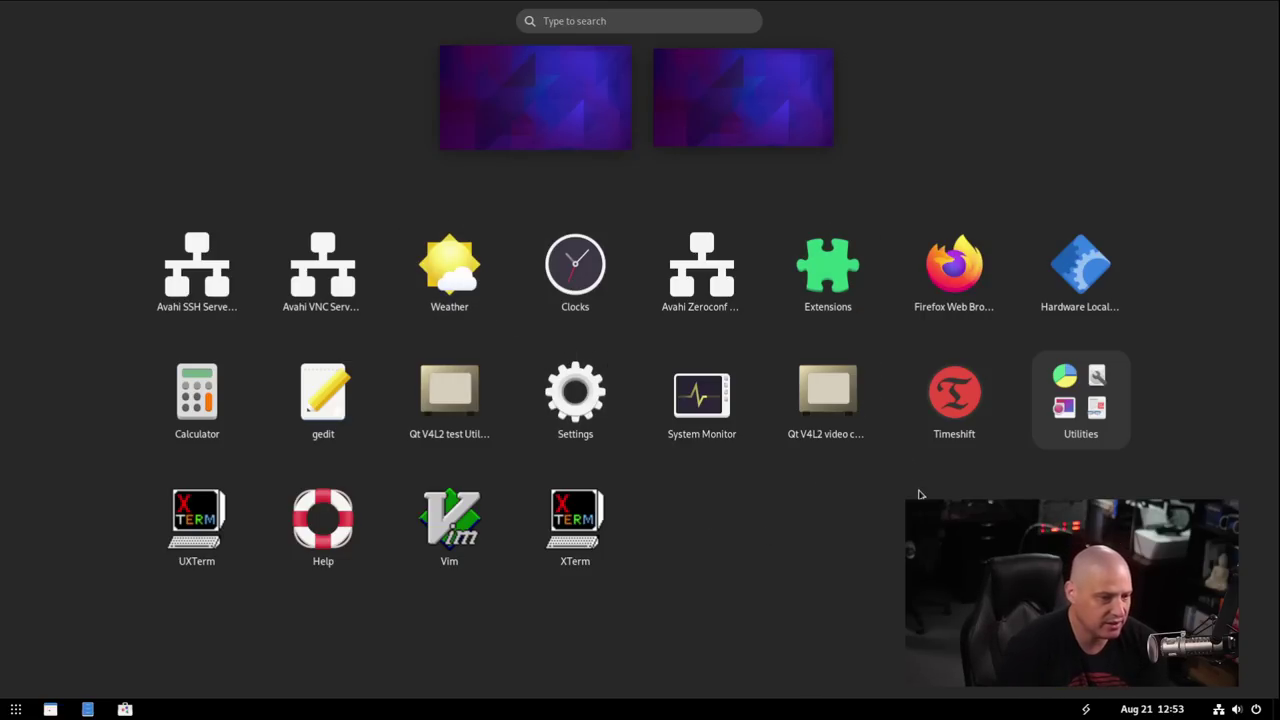
left_click(955, 272)
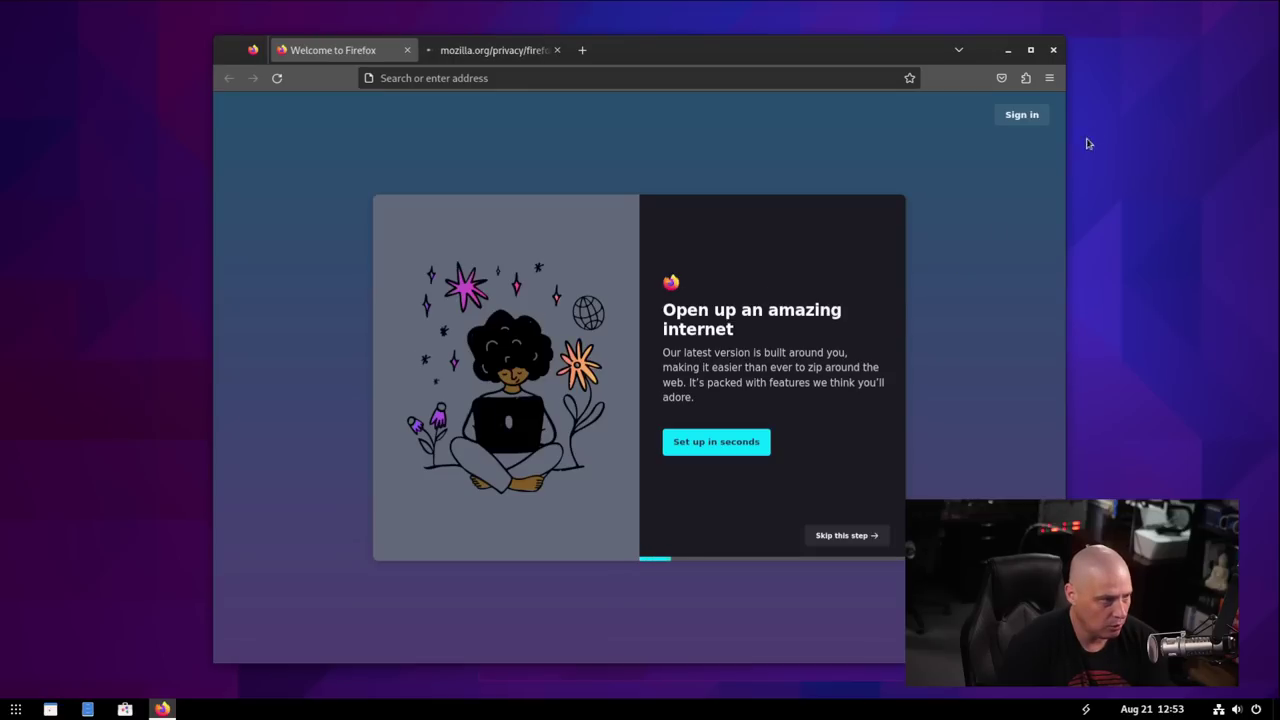
Check the Firefox version (116.0.3 Flatpak) under Help > About Firefox, then close the browser.
left_click(1049, 78)
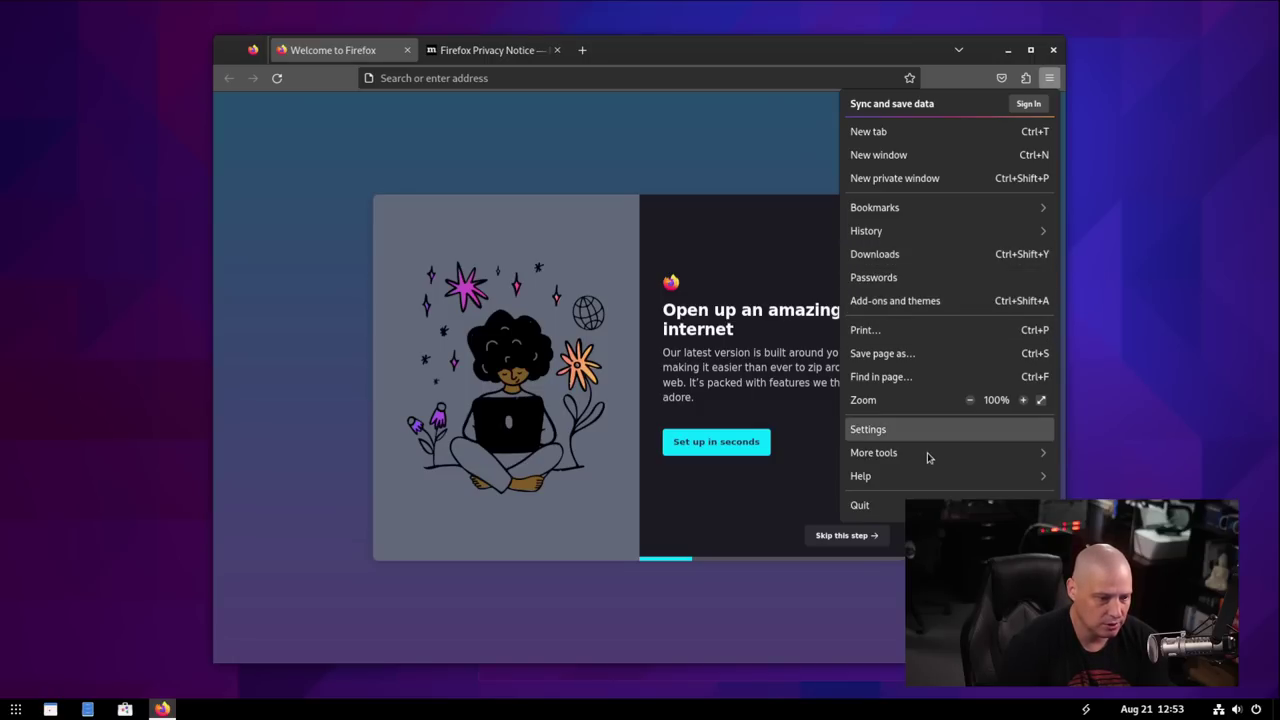
left_click(884, 480)
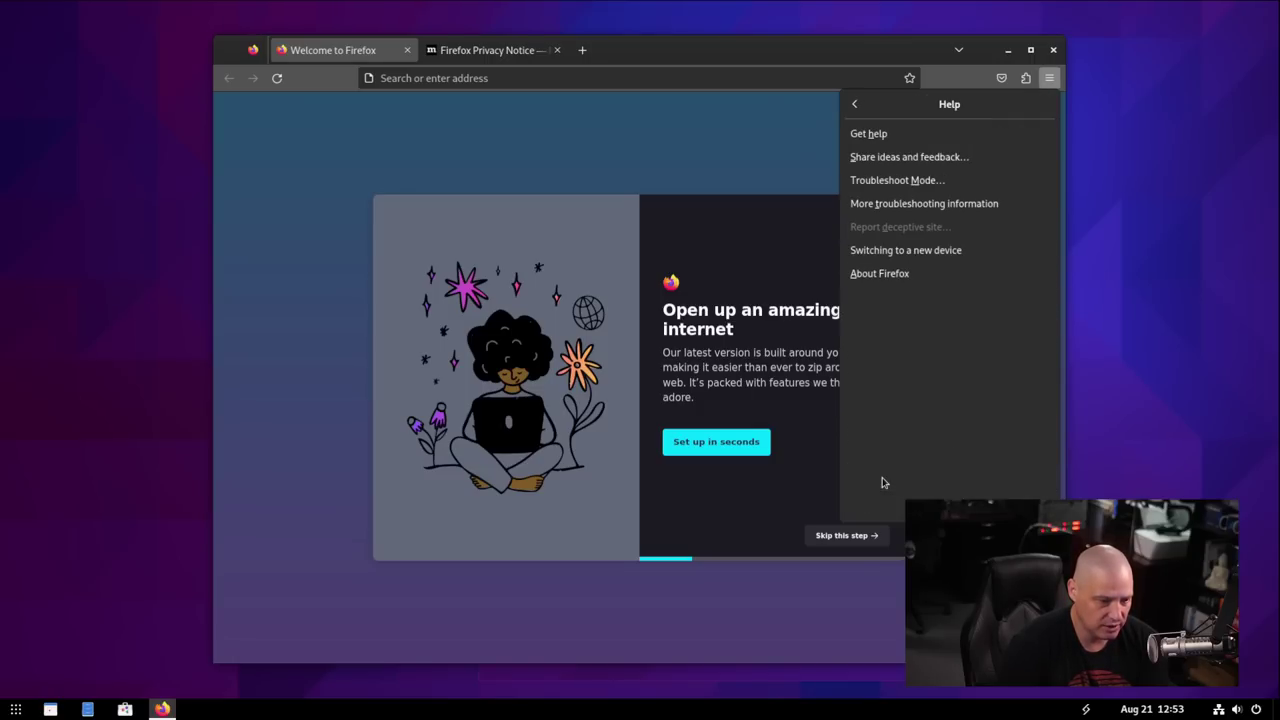
left_click(938, 279)
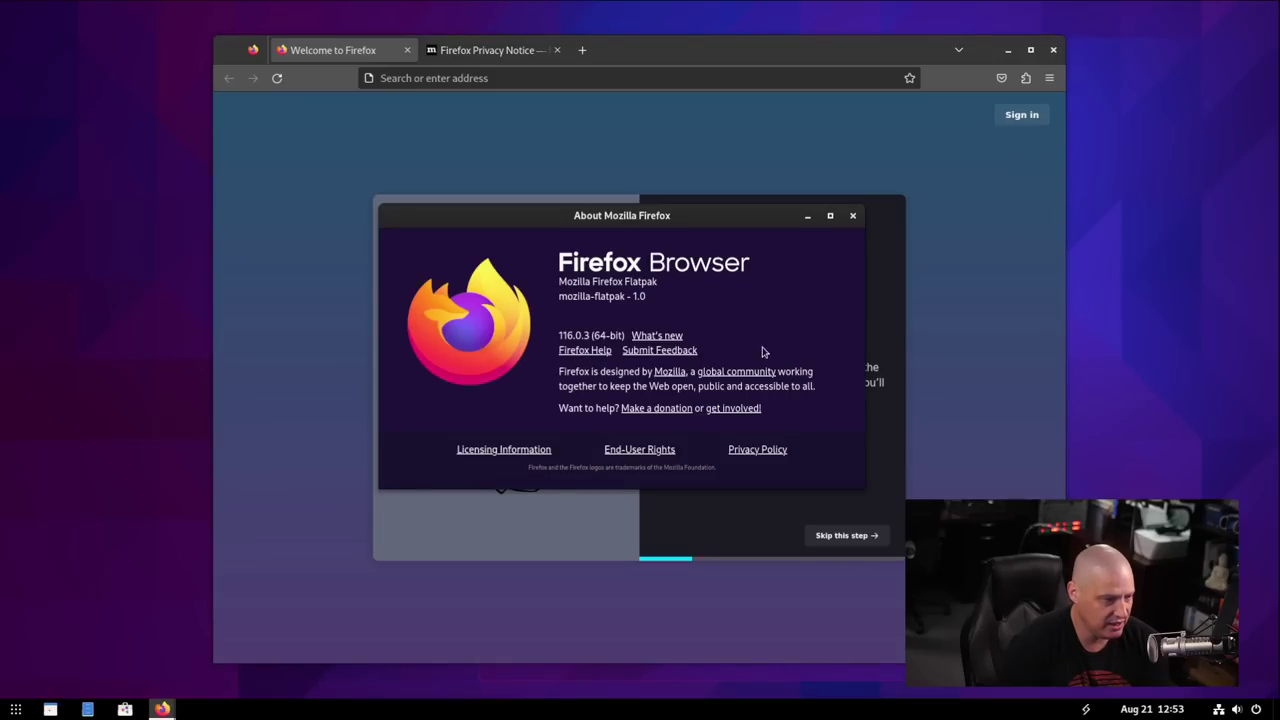
left_click(853, 217)
left_click(1053, 50)
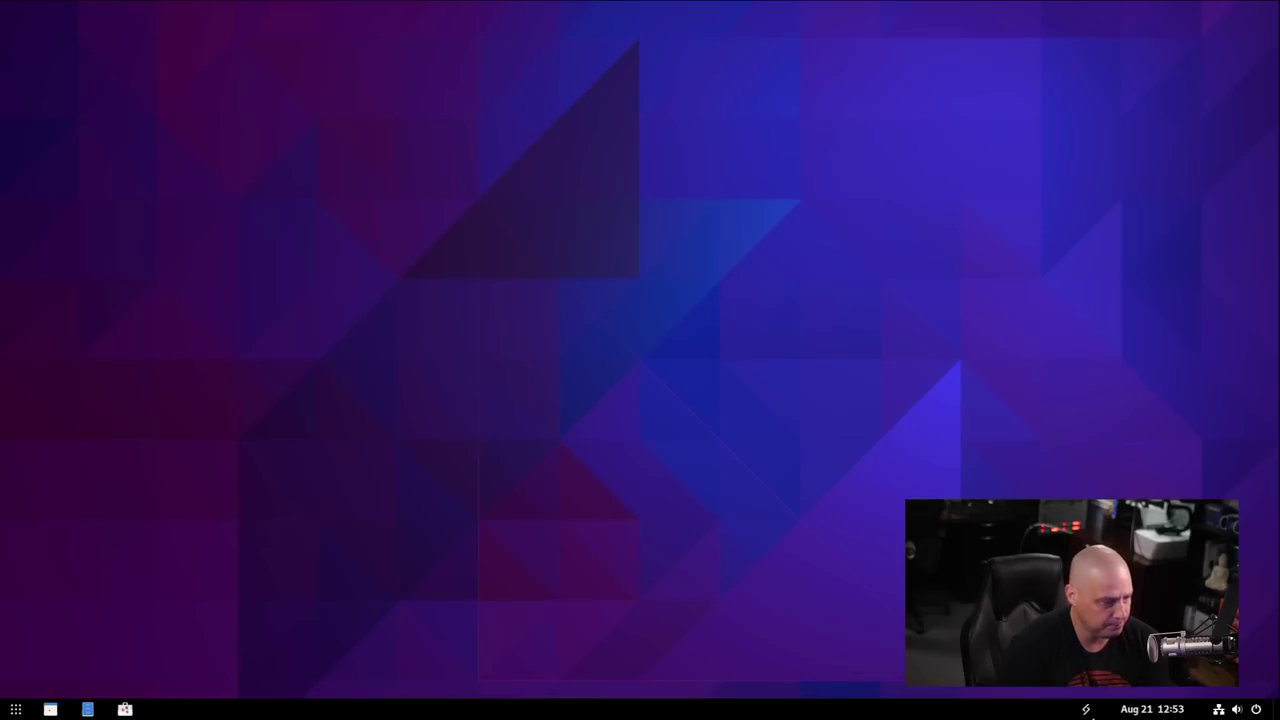
Pin Console to the taskbar by dragging it from the app grid's Utilities folder.
left_click(16, 709)
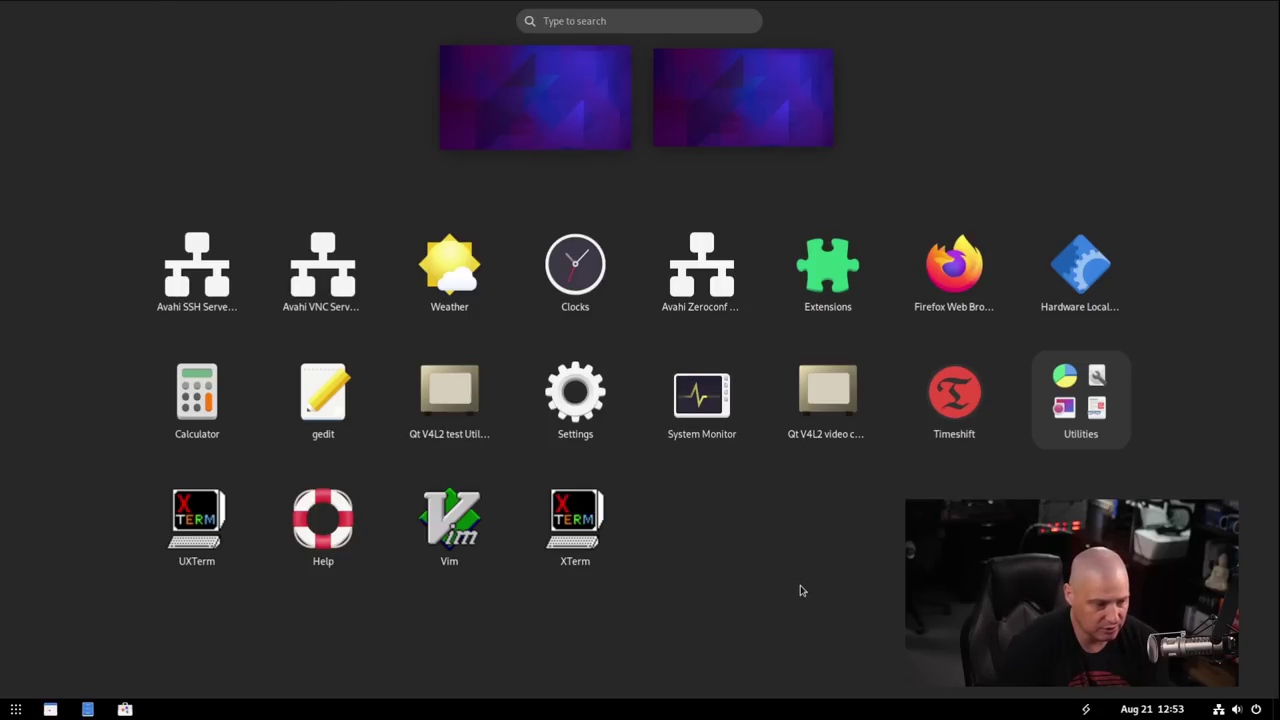
left_click(1080, 400)
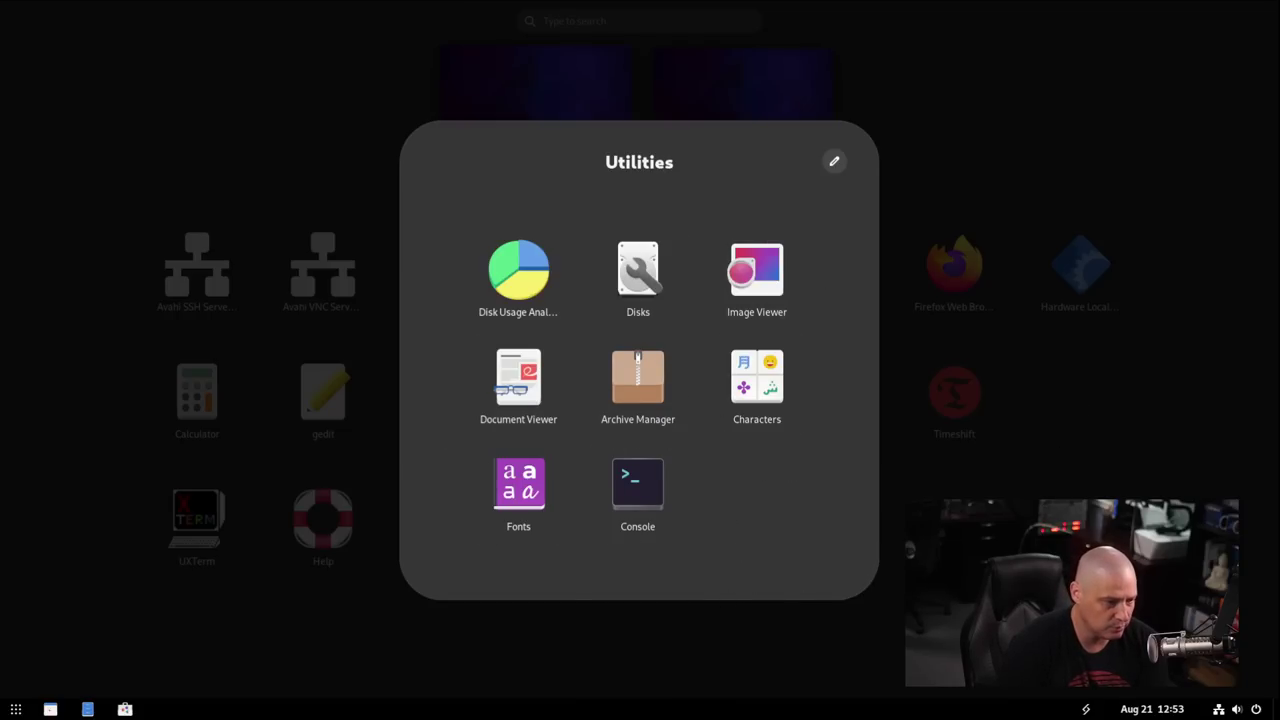
key("Escape")
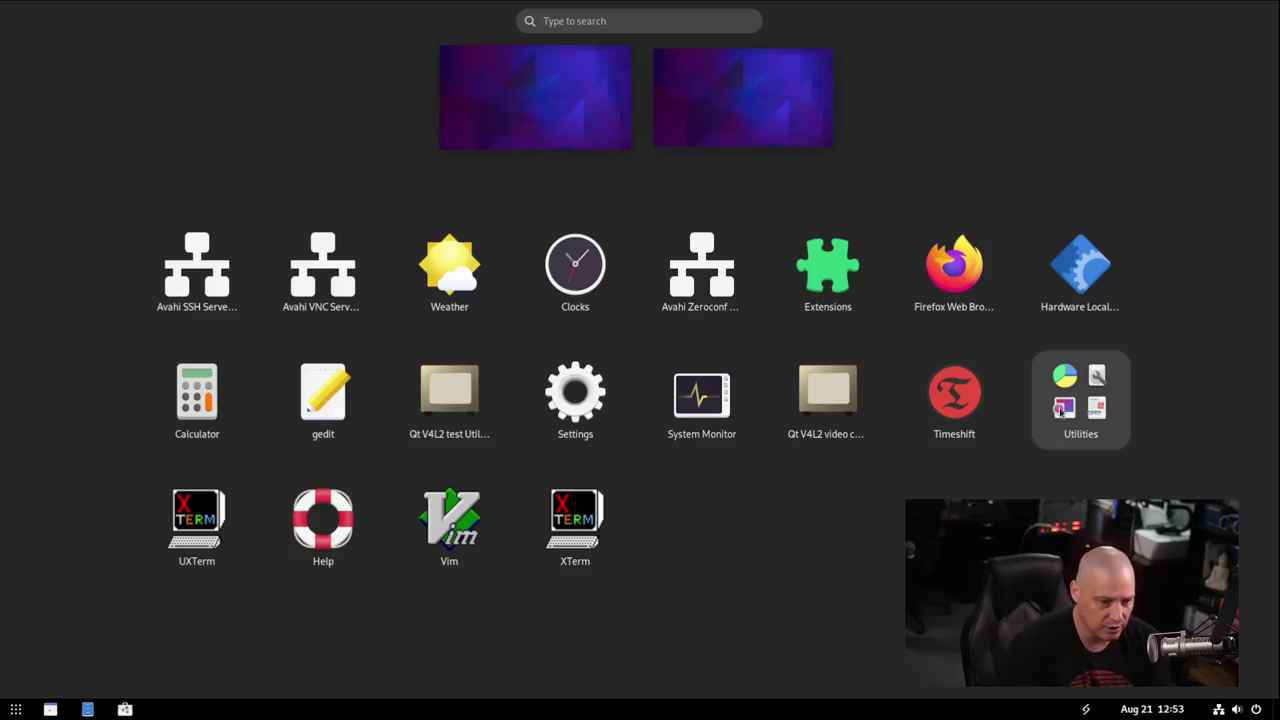
key("Return")
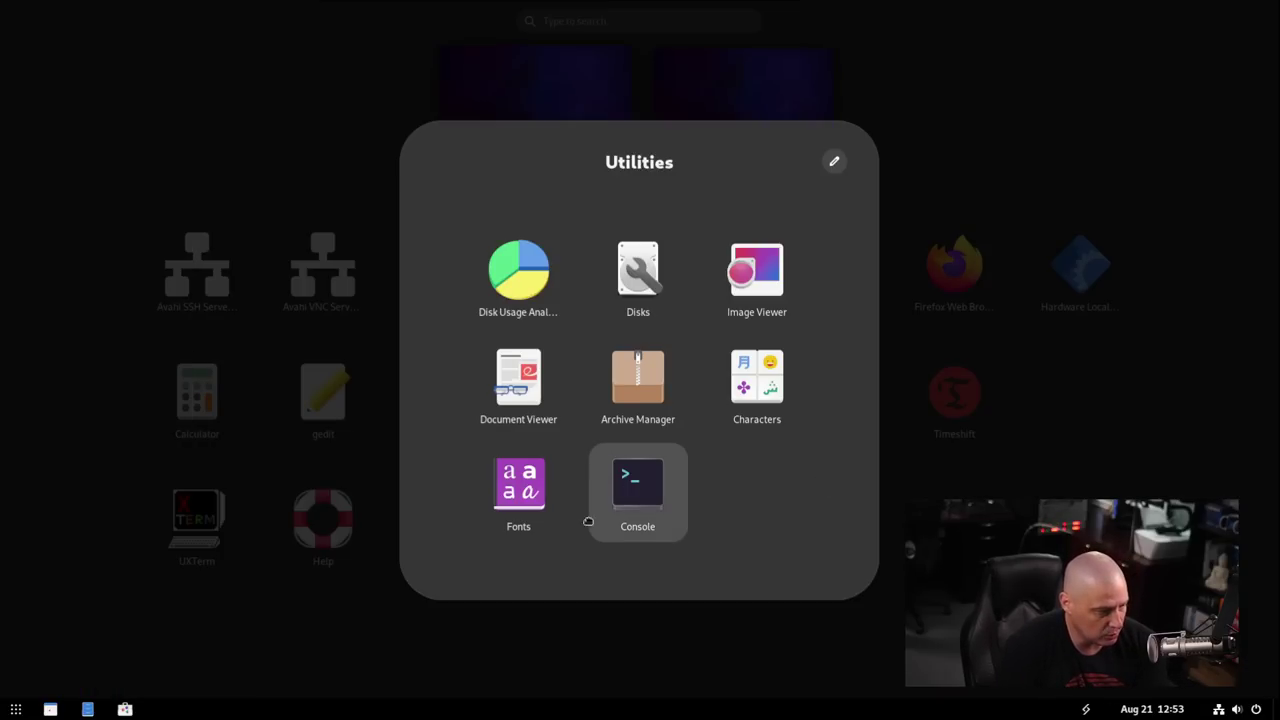
left_click_drag(589, 521, 40, 712)
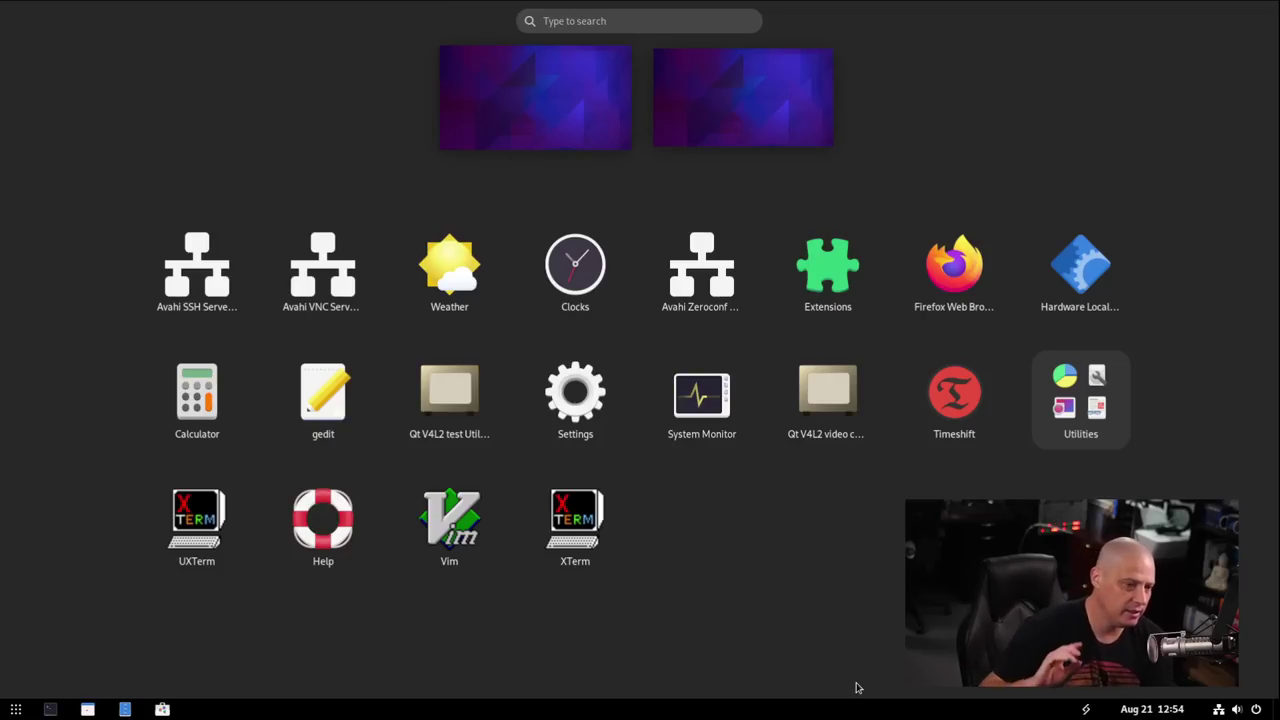
Launch Timeshift, authenticate with the account password, then bring up a Console terminal over it.
left_click(955, 402)
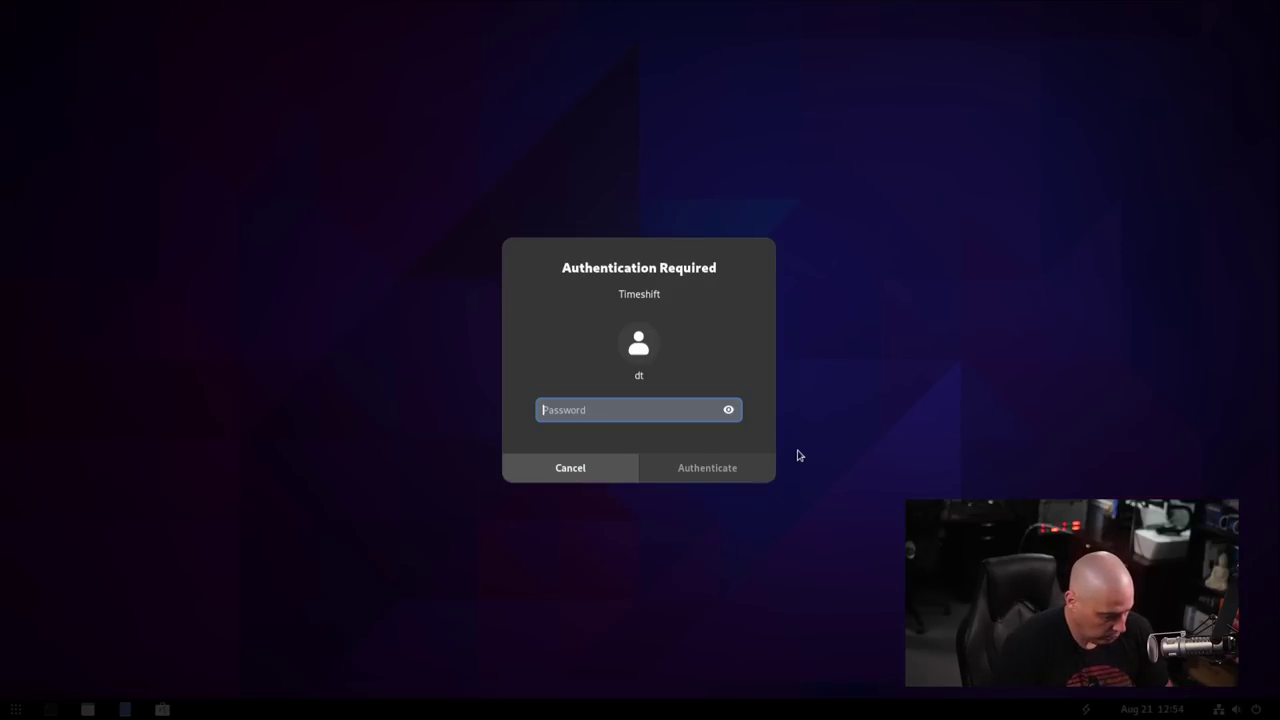
type("password")
key("Return")
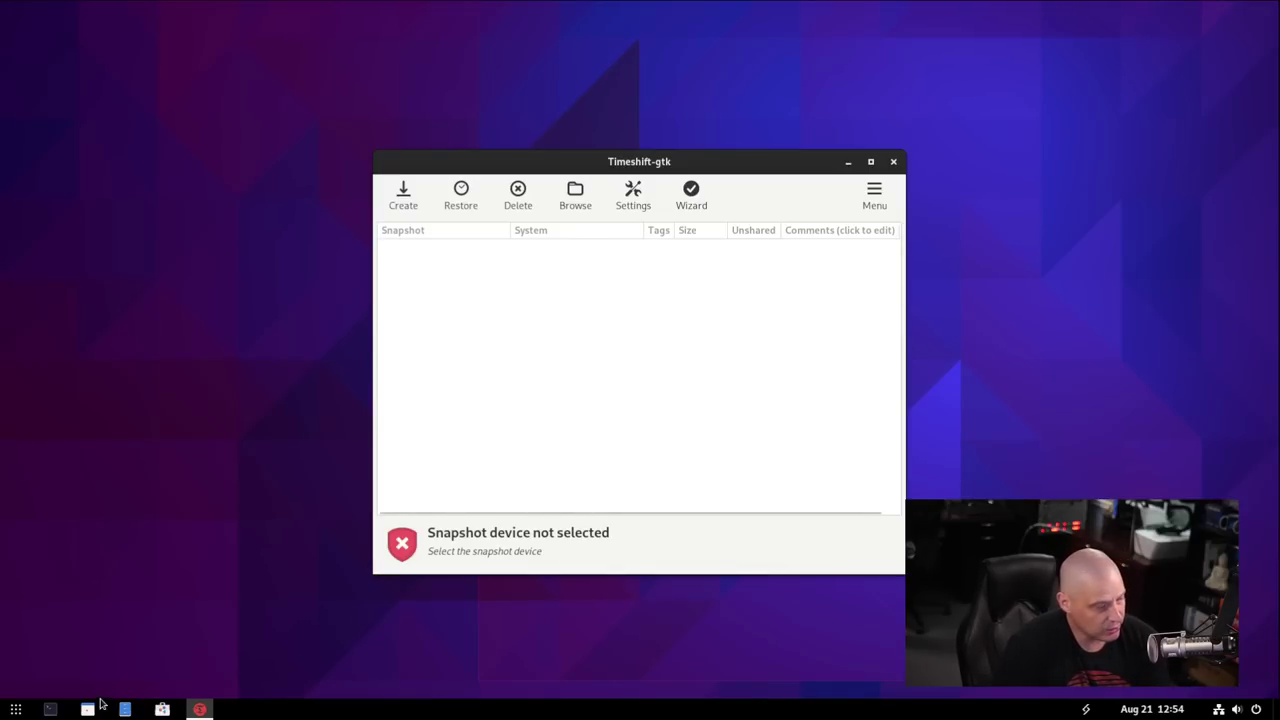
left_click(50, 709)
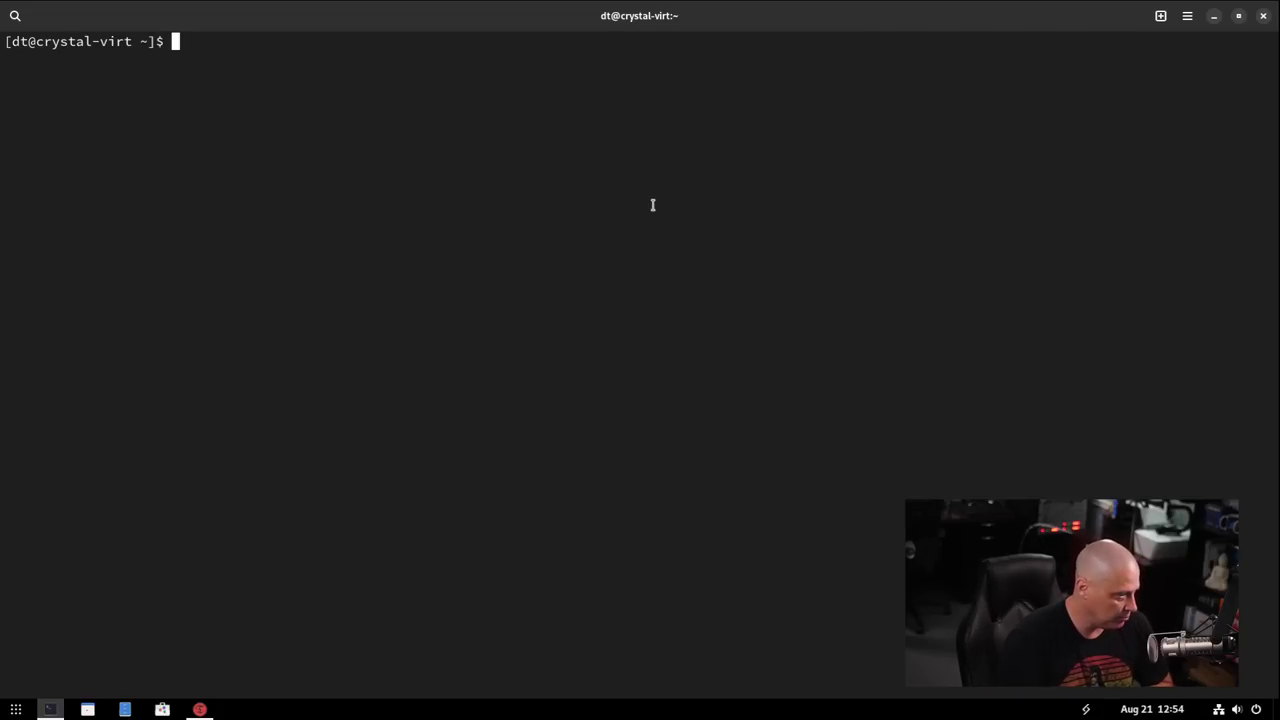
Run df -Th and highlight btrfs for / and /home and ext4 for /boot.
type("df ")
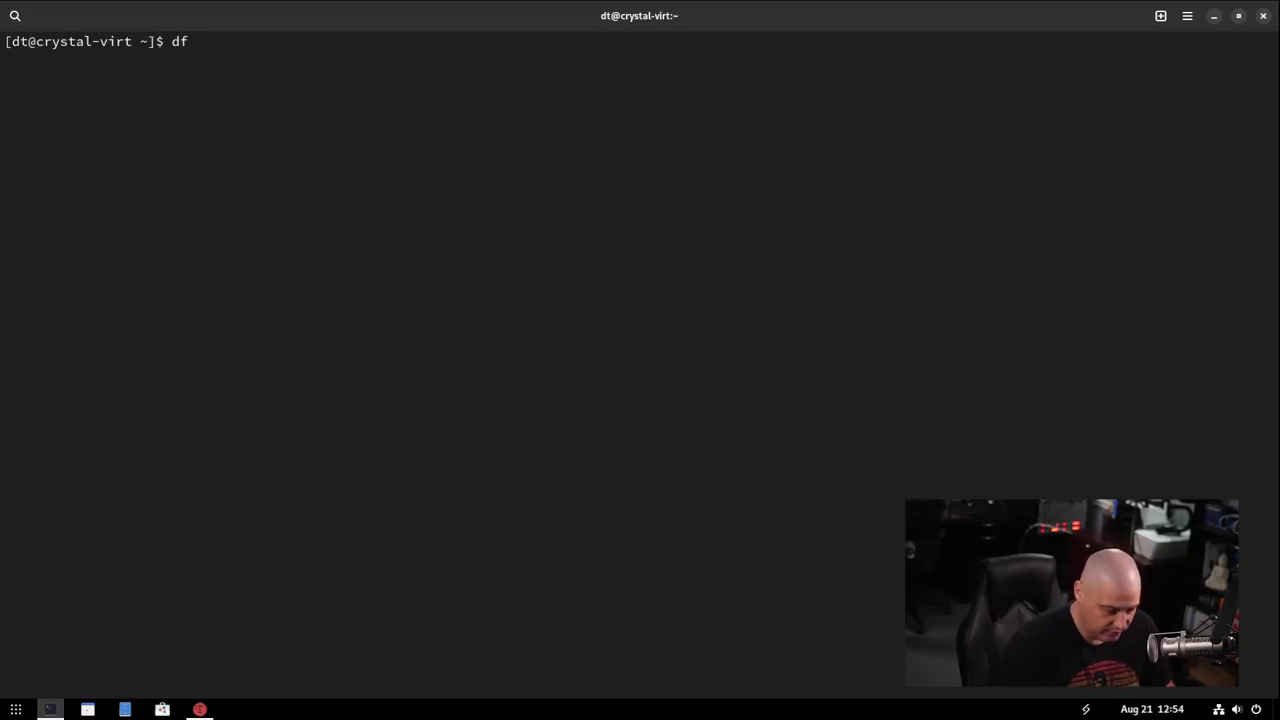
type("-")
type("Th")
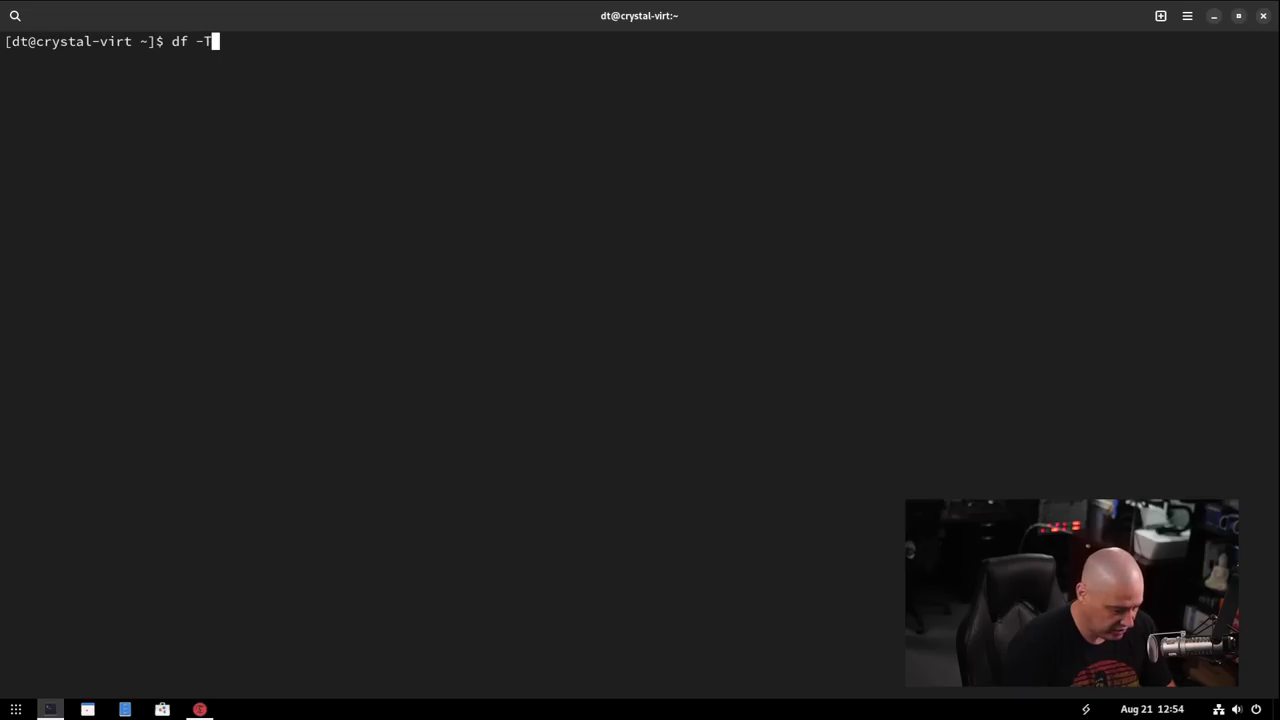
key("Return")
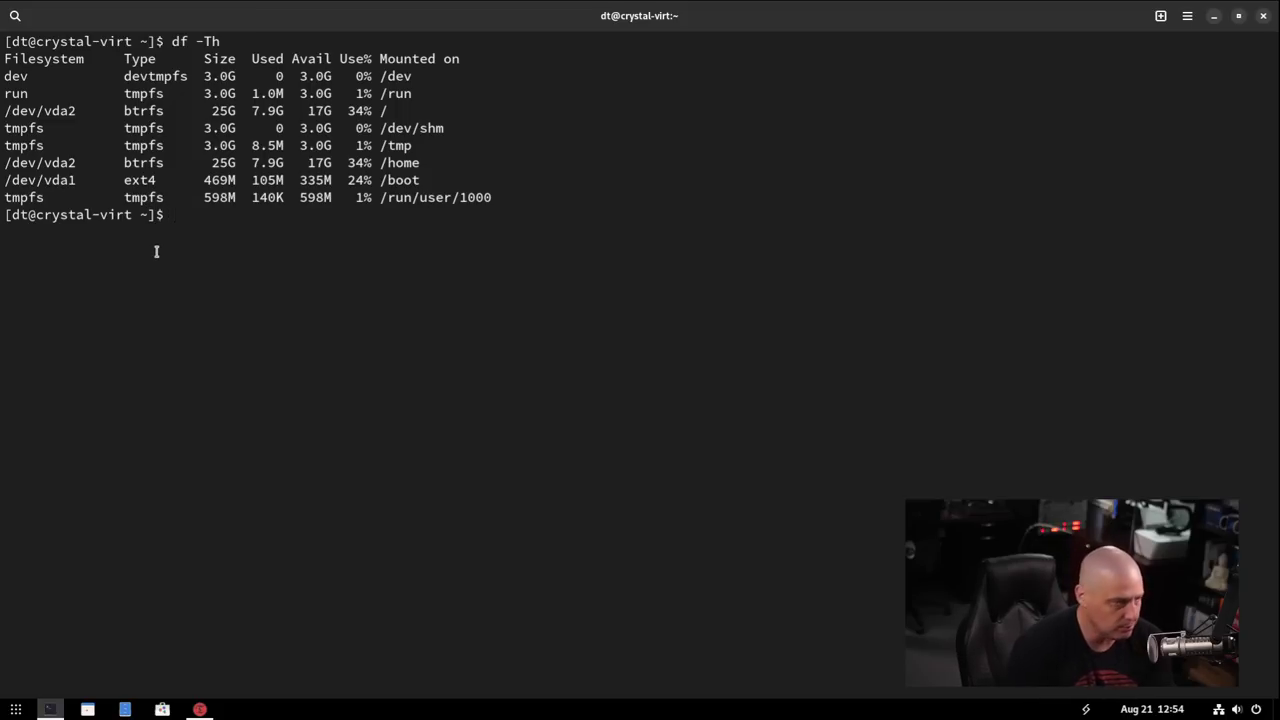
double_click(157, 165)
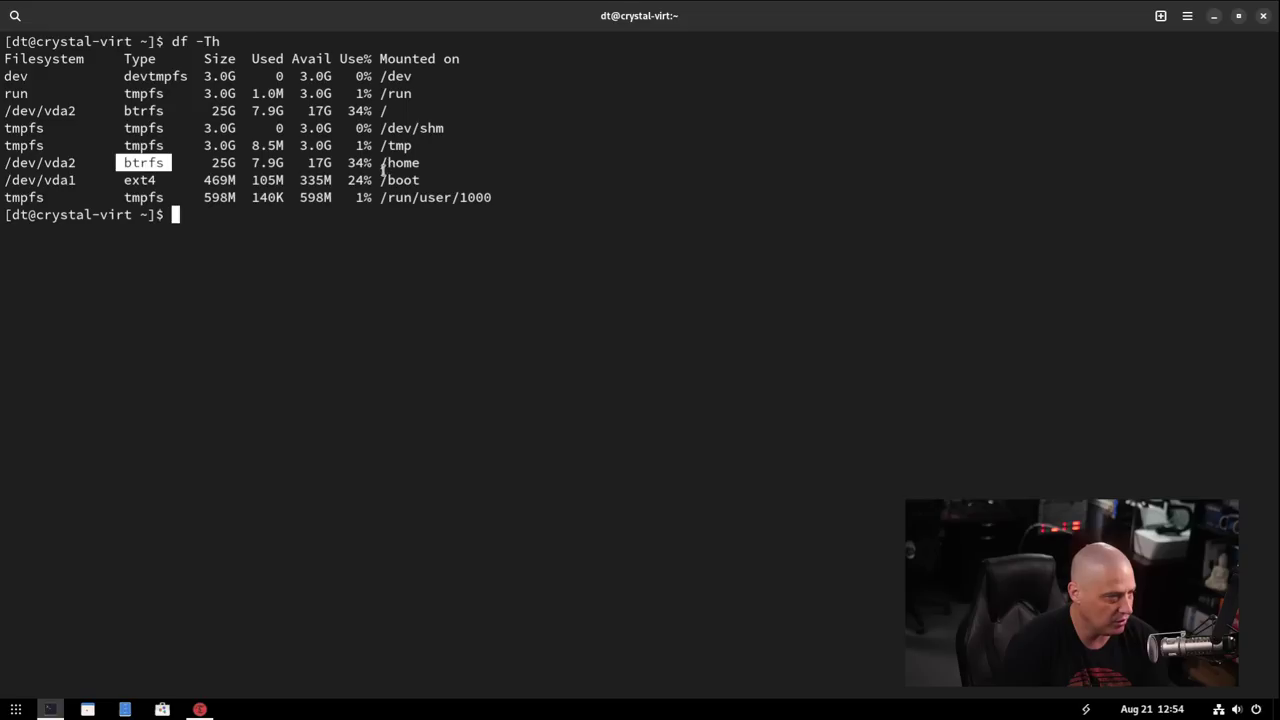
double_click(126, 110)
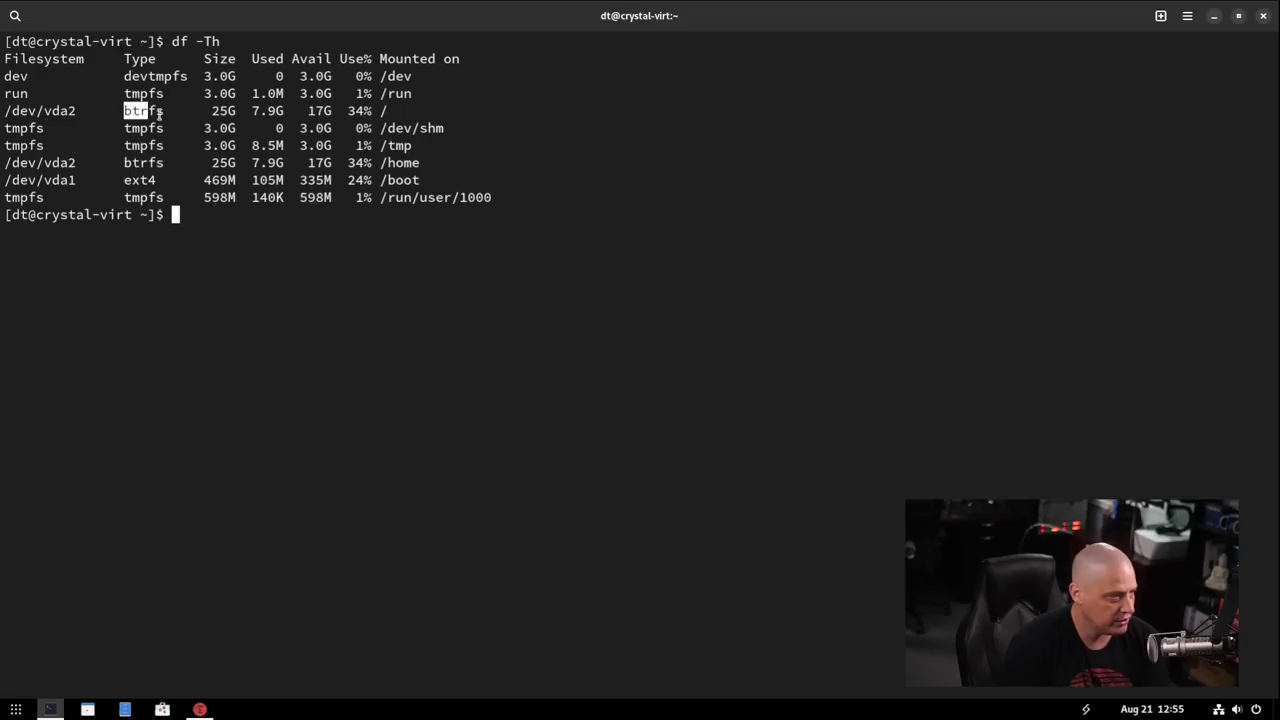
left_click_drag(375, 110, 391, 111)
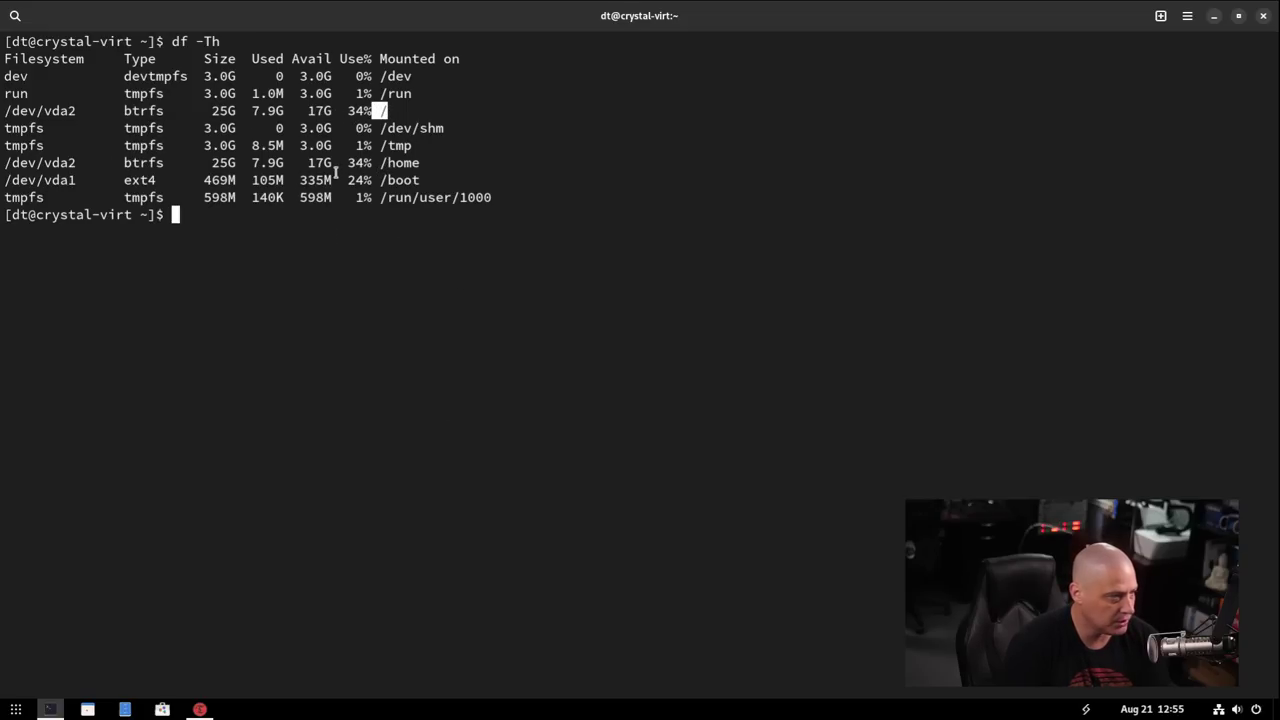
double_click(155, 180)
left_click(477, 370)
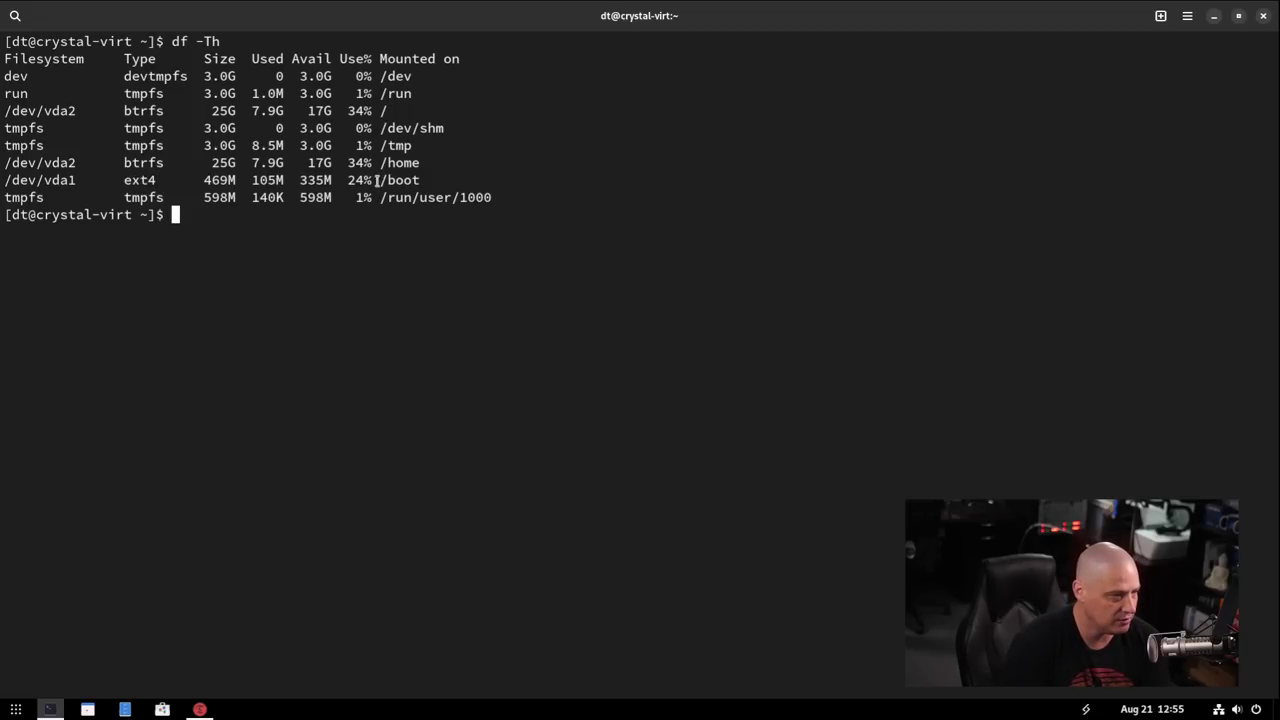
left_click_drag(378, 180, 640, 181)
left_click(666, 251)
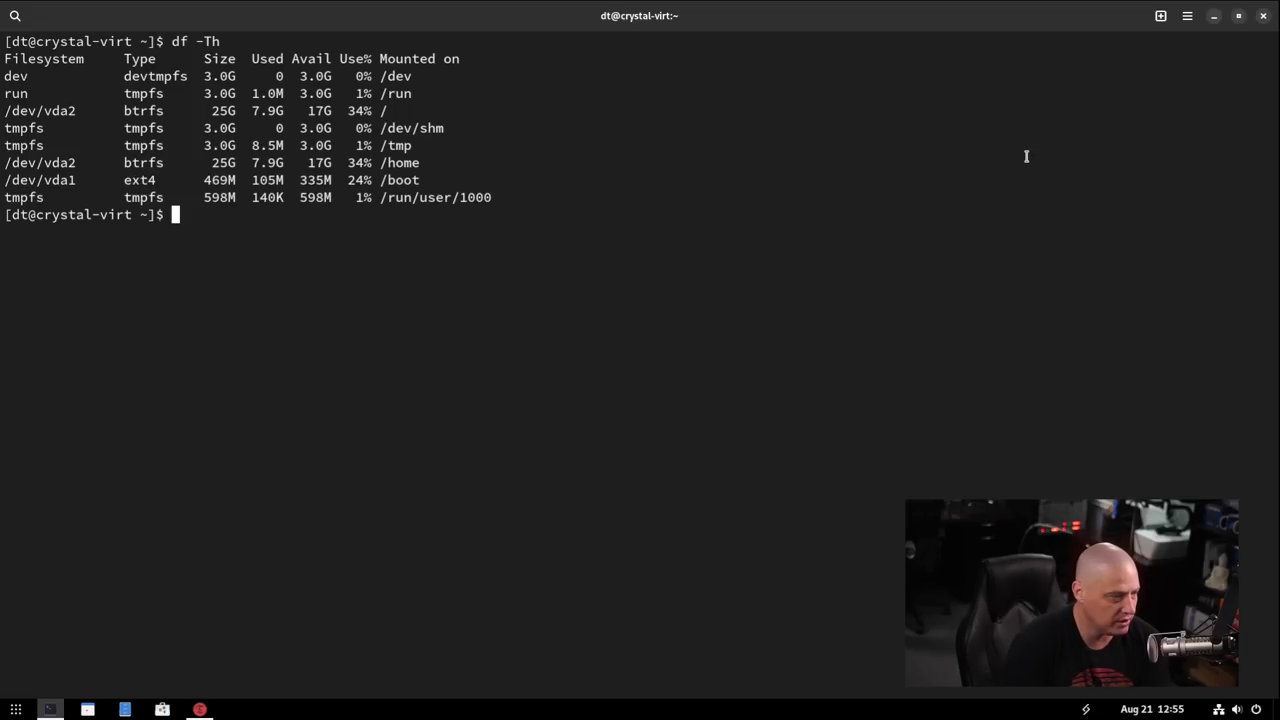
Close the terminal and start the Timeshift setup wizard after the no-snapshot-device warning.
left_click(1263, 18)
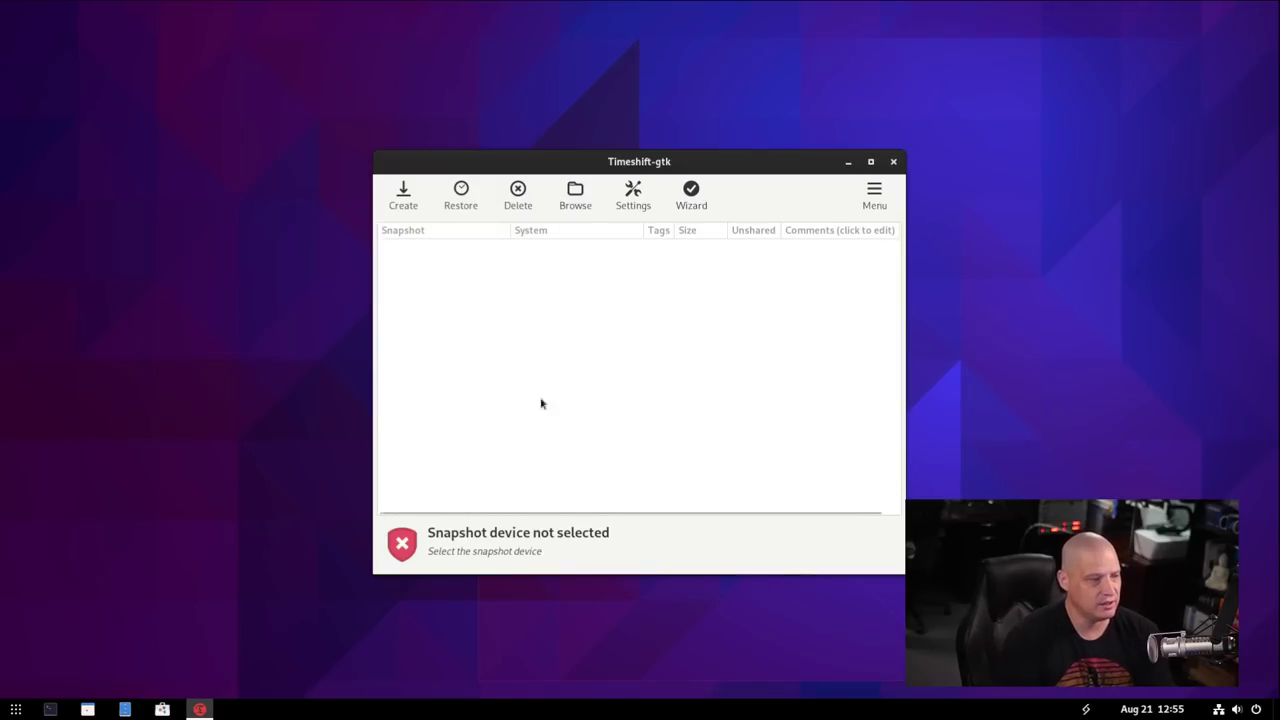
left_click(403, 194)
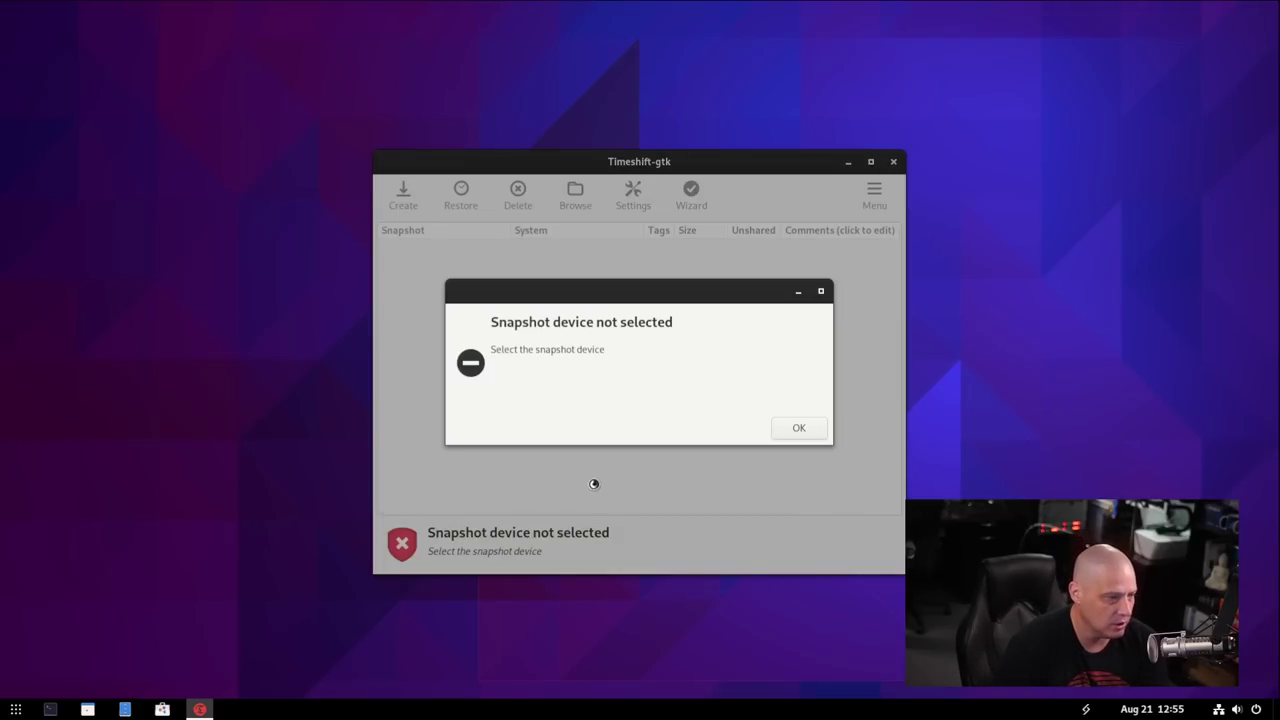
left_click(797, 428)
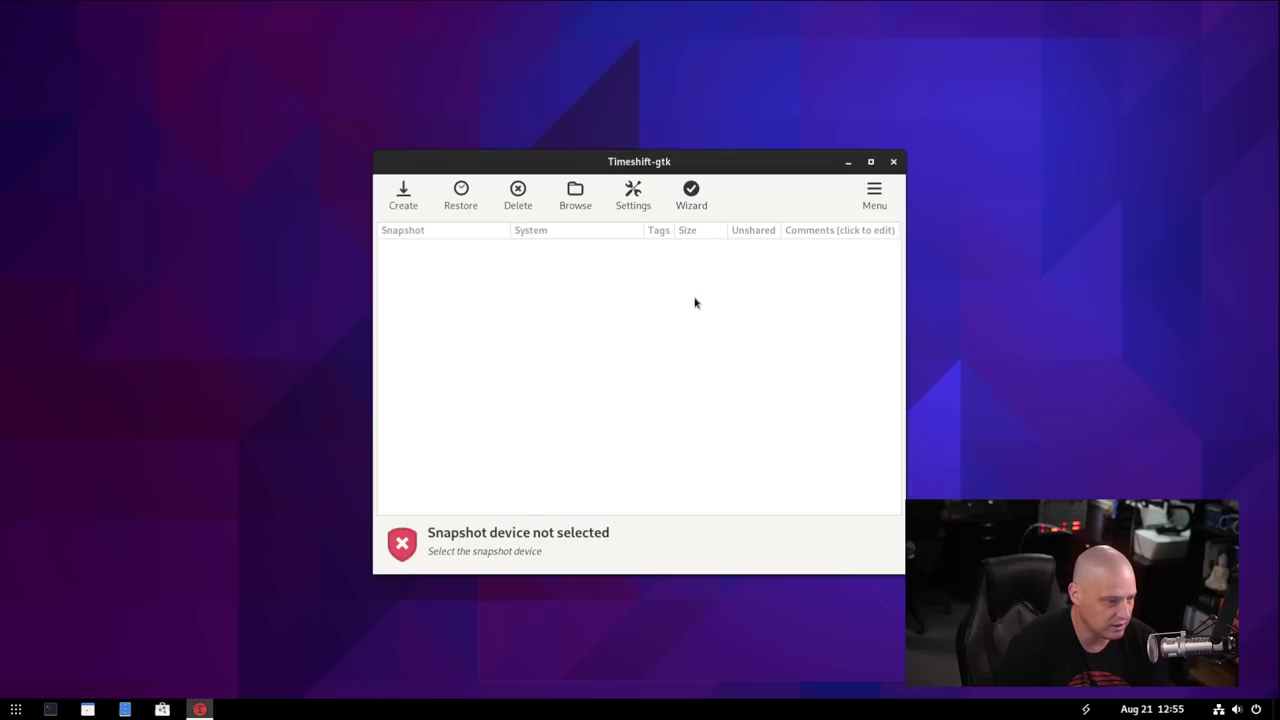
left_click(692, 192)
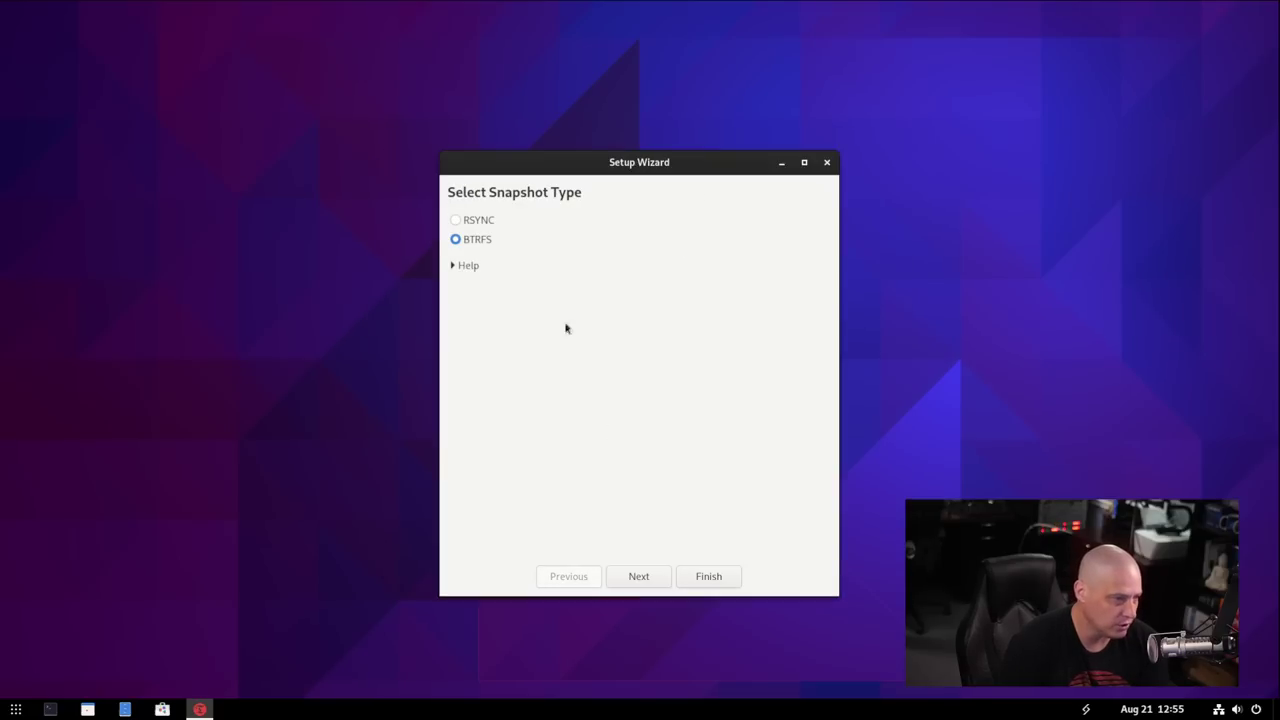
Choose the 0x1af4 disk as snapshot location and schedule weekly snapshots only.
left_click(652, 567)
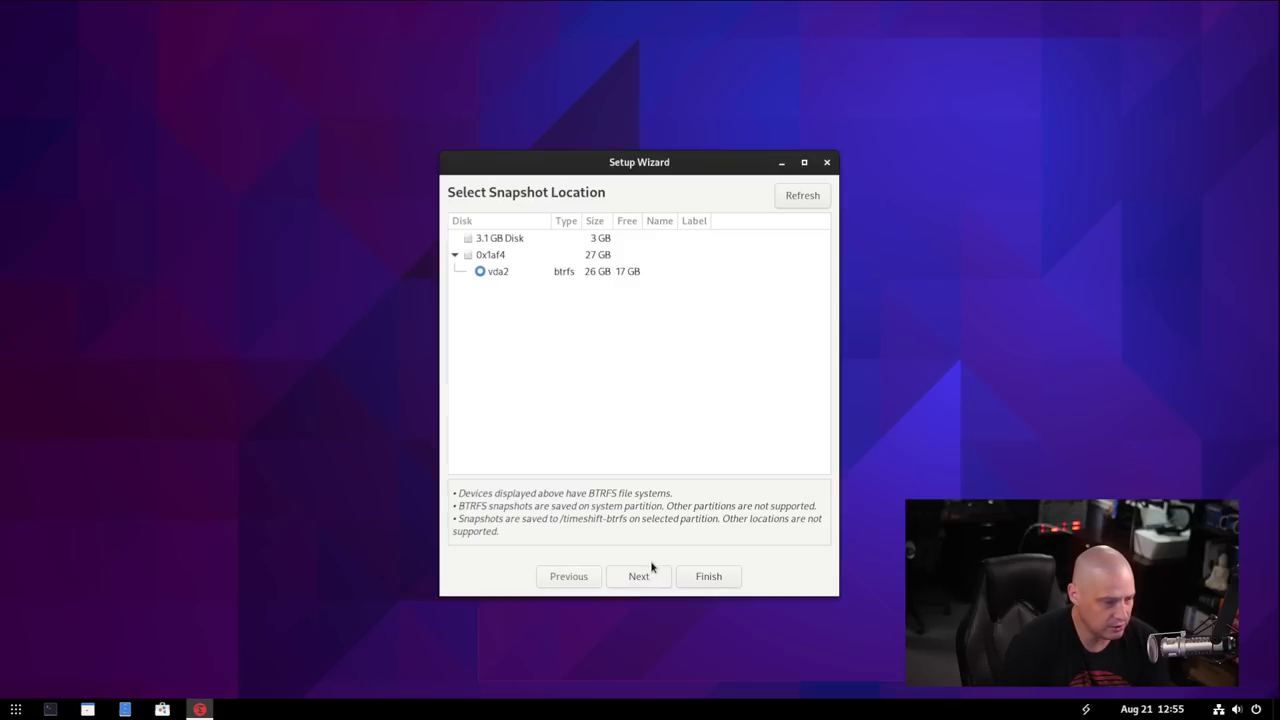
left_click(499, 262)
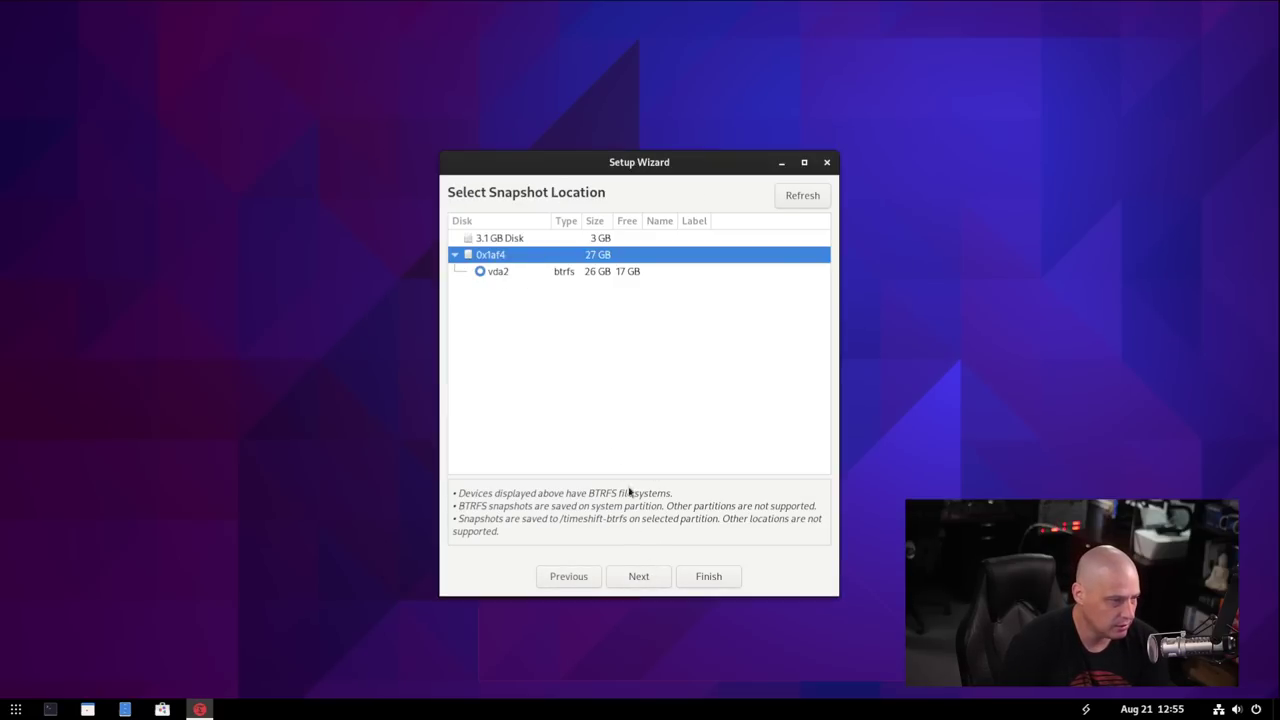
left_click(636, 576)
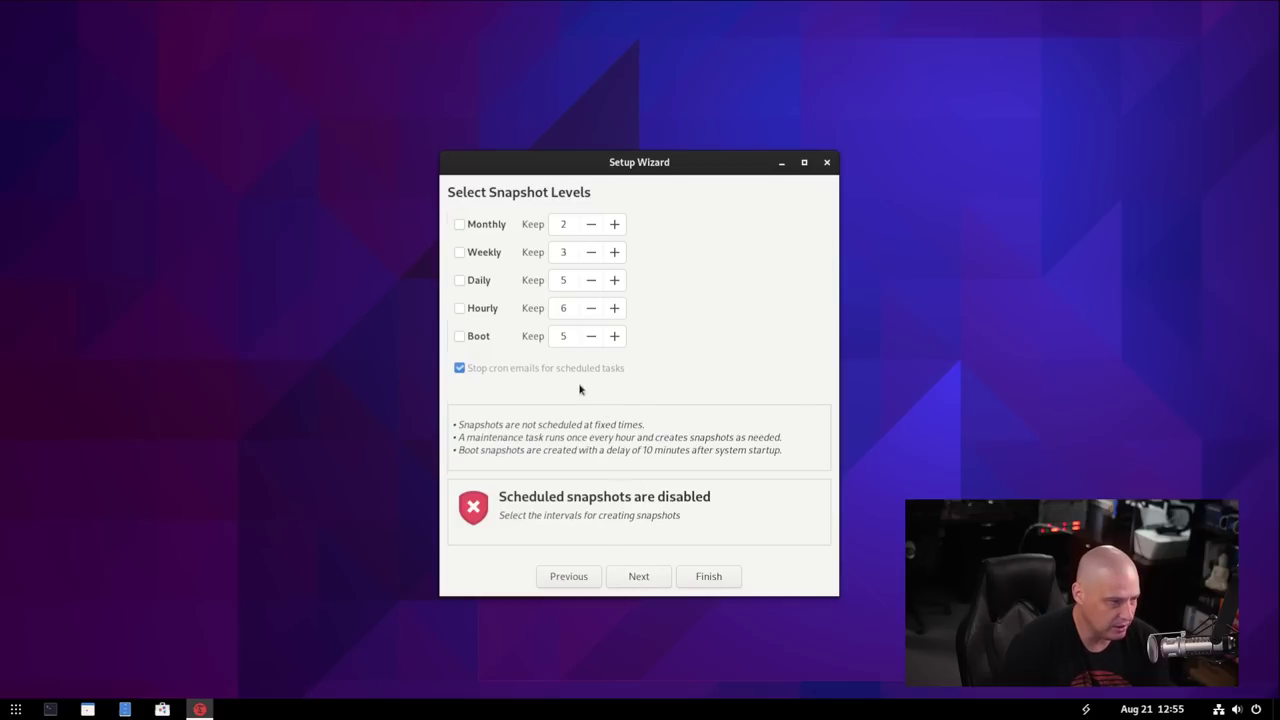
left_click(459, 225)
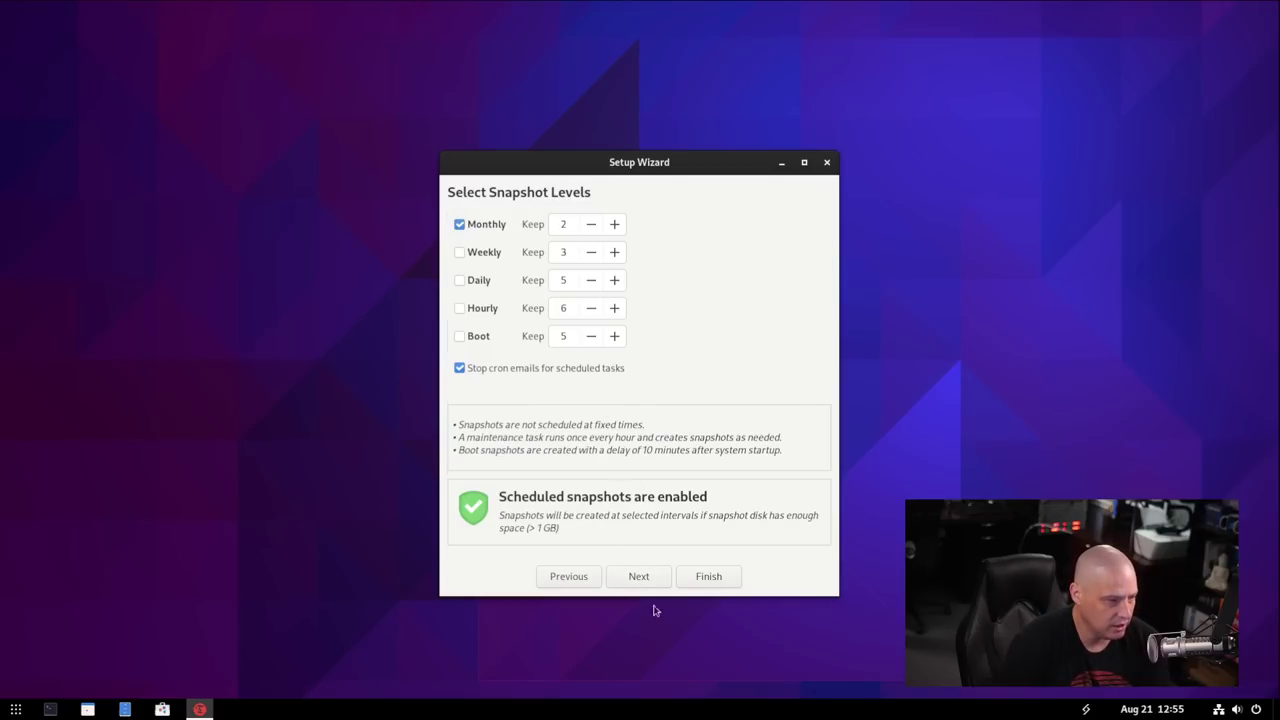
left_click(459, 252)
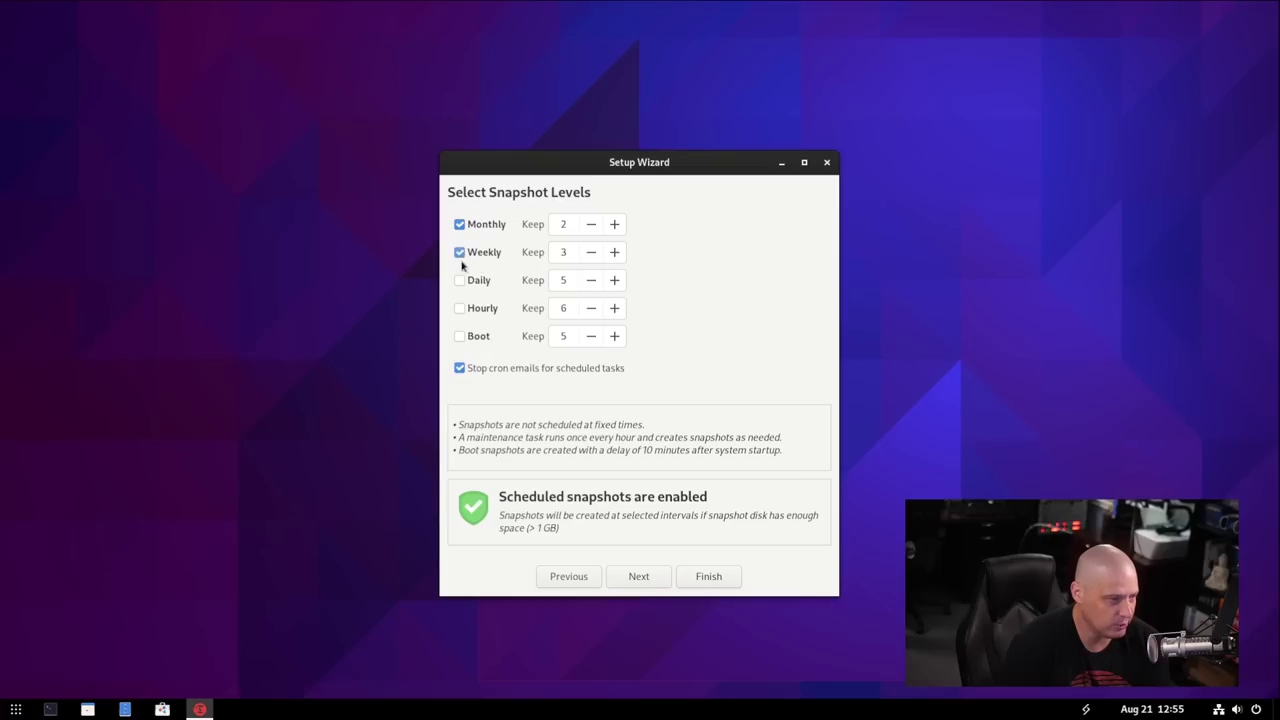
left_click(459, 224)
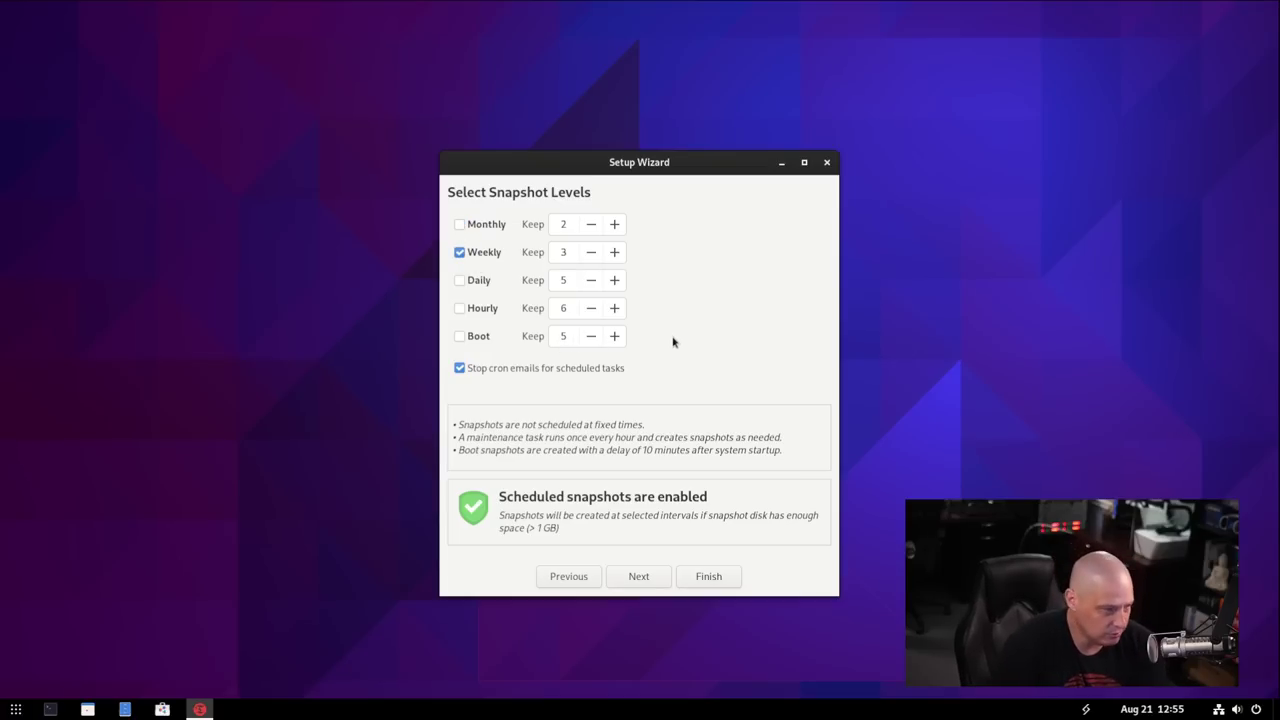
left_click(643, 578)
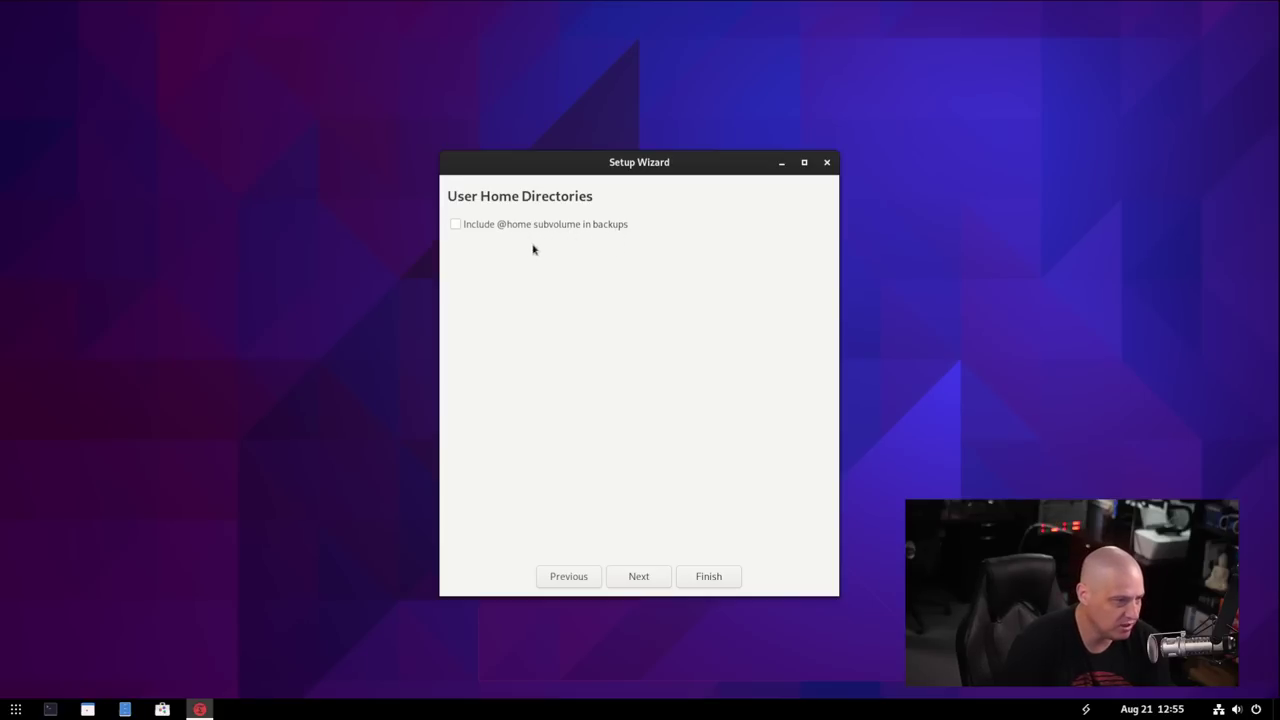
left_click(455, 224)
left_click(646, 578)
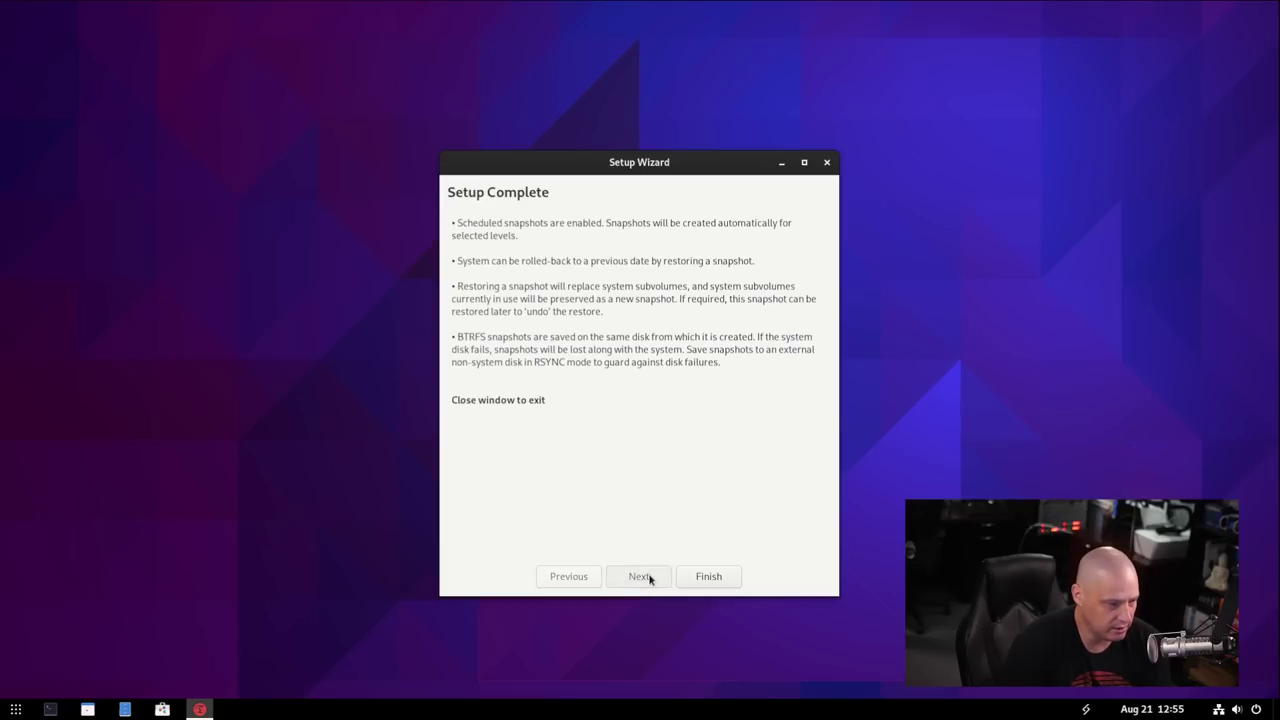
left_click(709, 577)
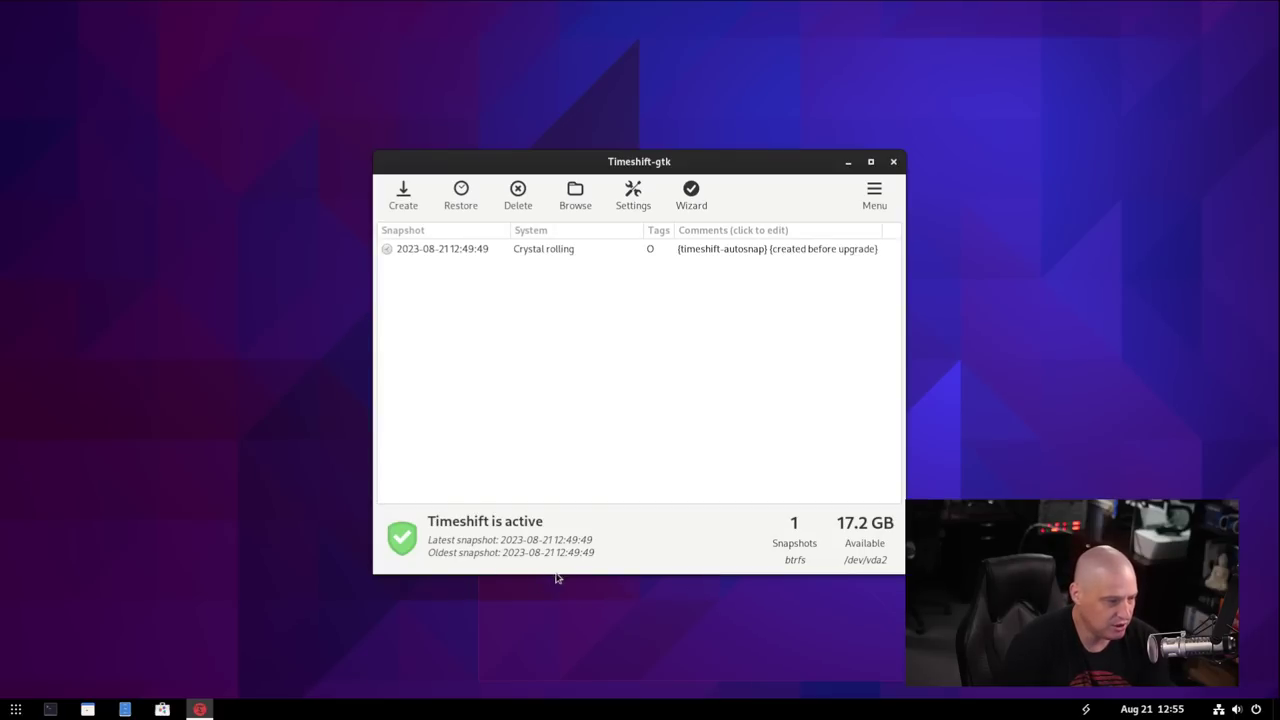
Close the Timeshift window.
left_click(894, 163)
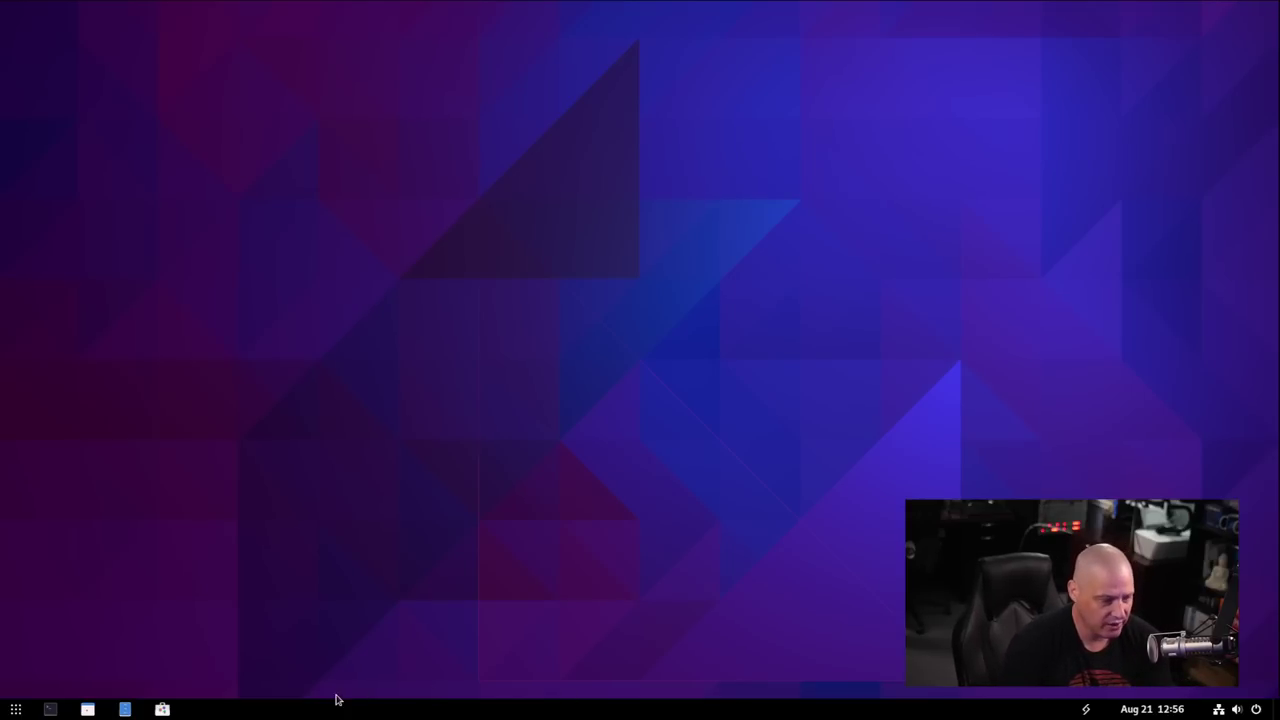
In a maximized terminal, run ame -Syu with the sudo password; everything is up to date.
left_click(50, 709)
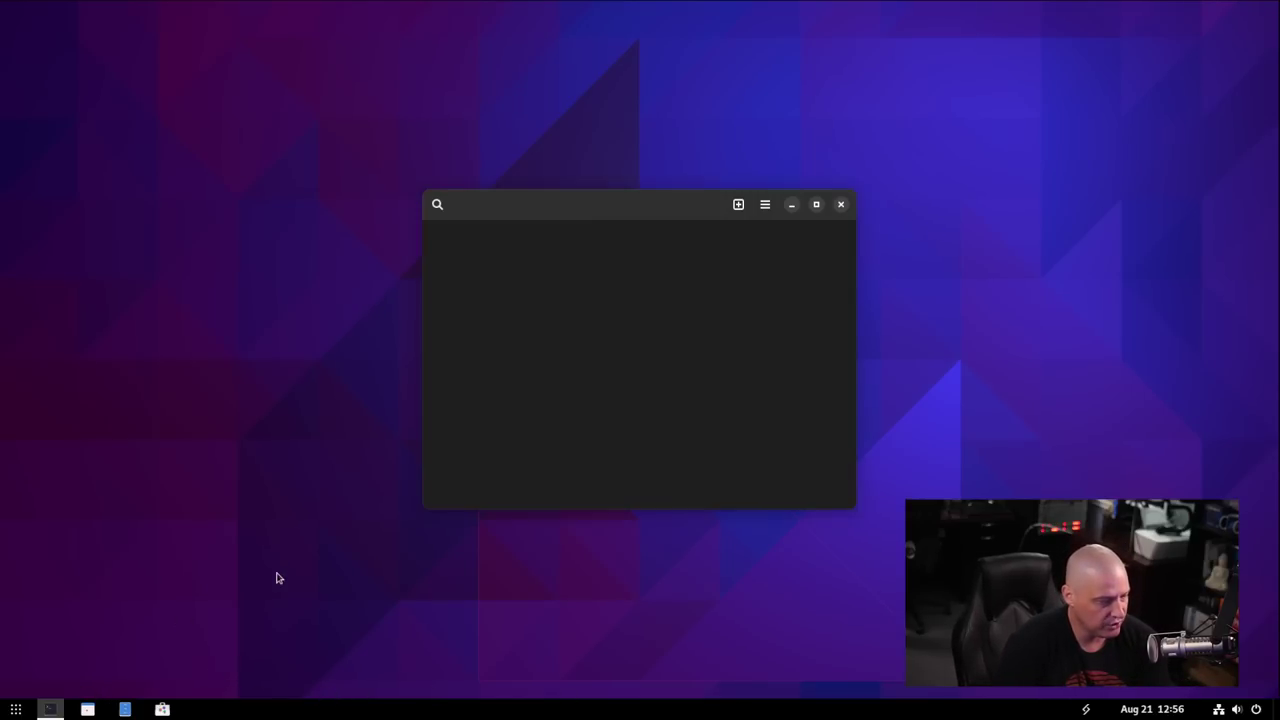
double_click(696, 206)
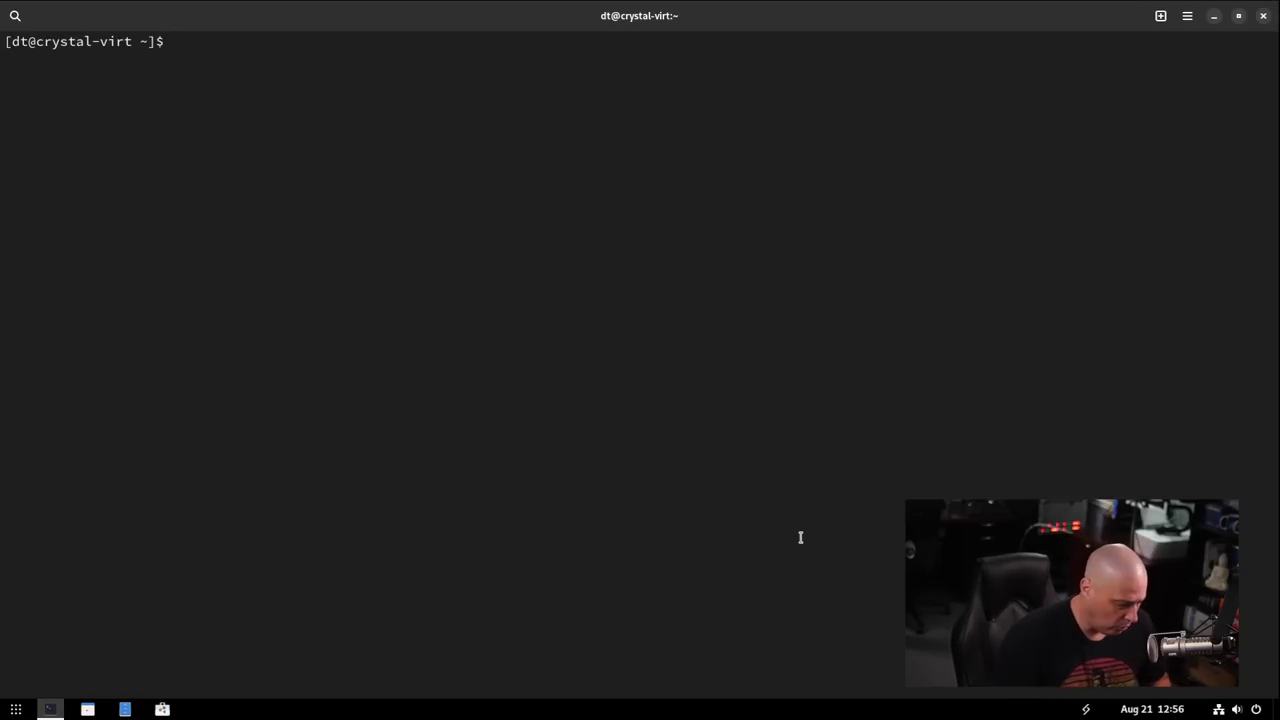
type("ame ")
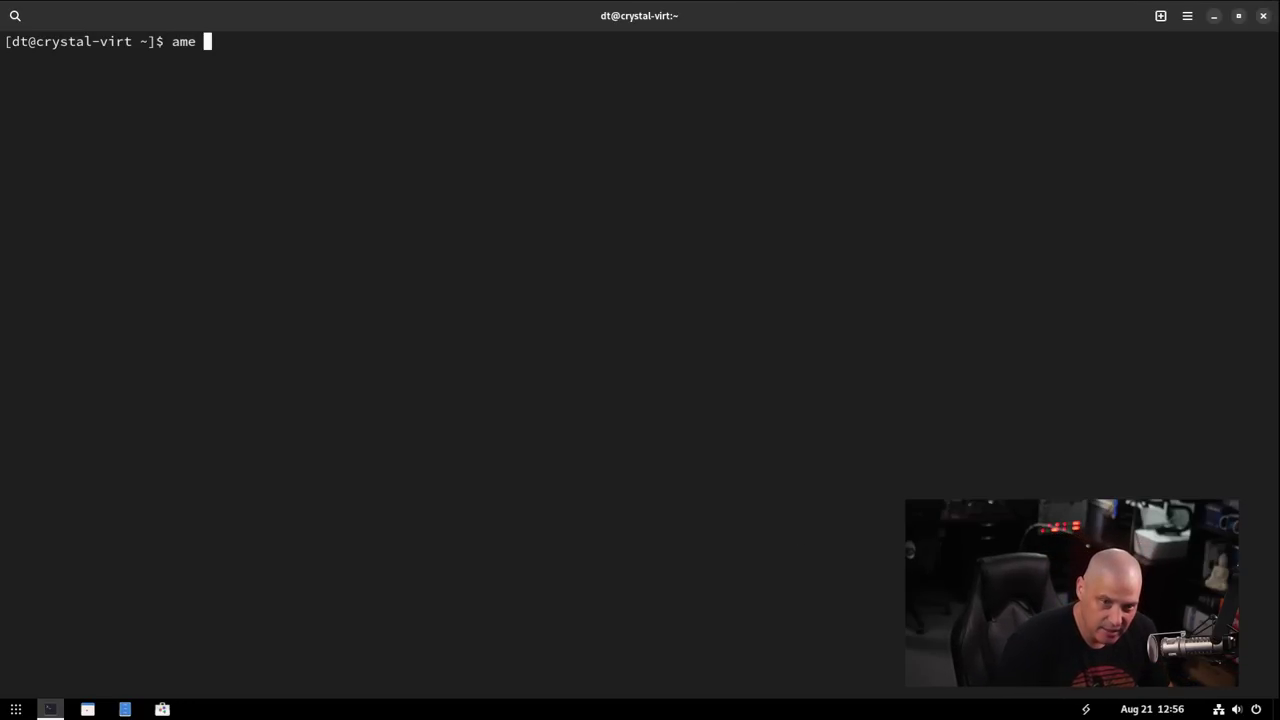
type("-Syu")
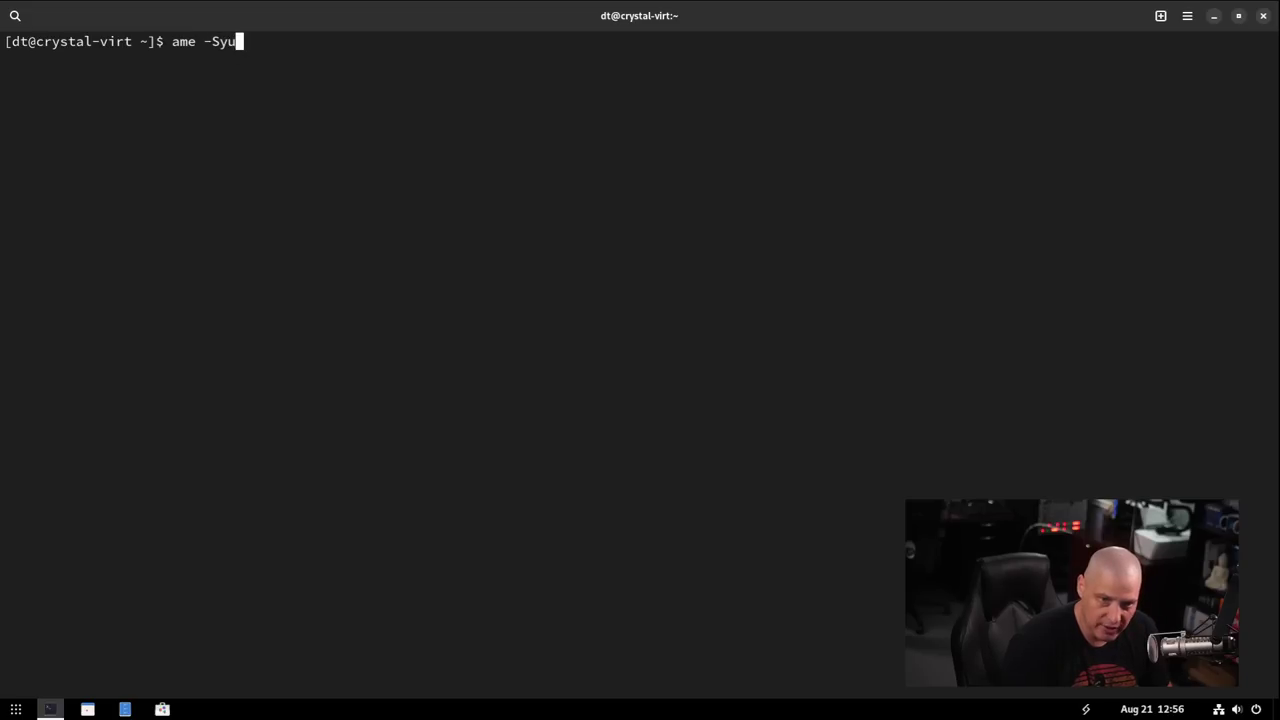
key("Return")
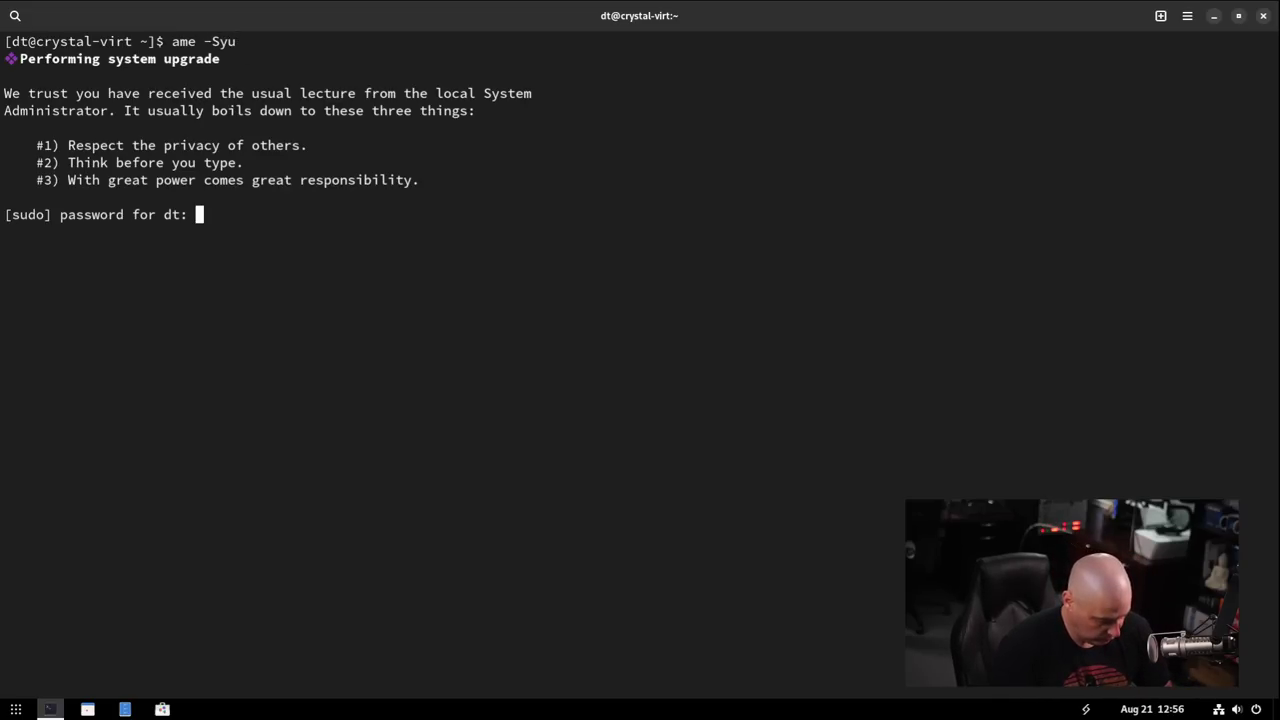
key("Return")
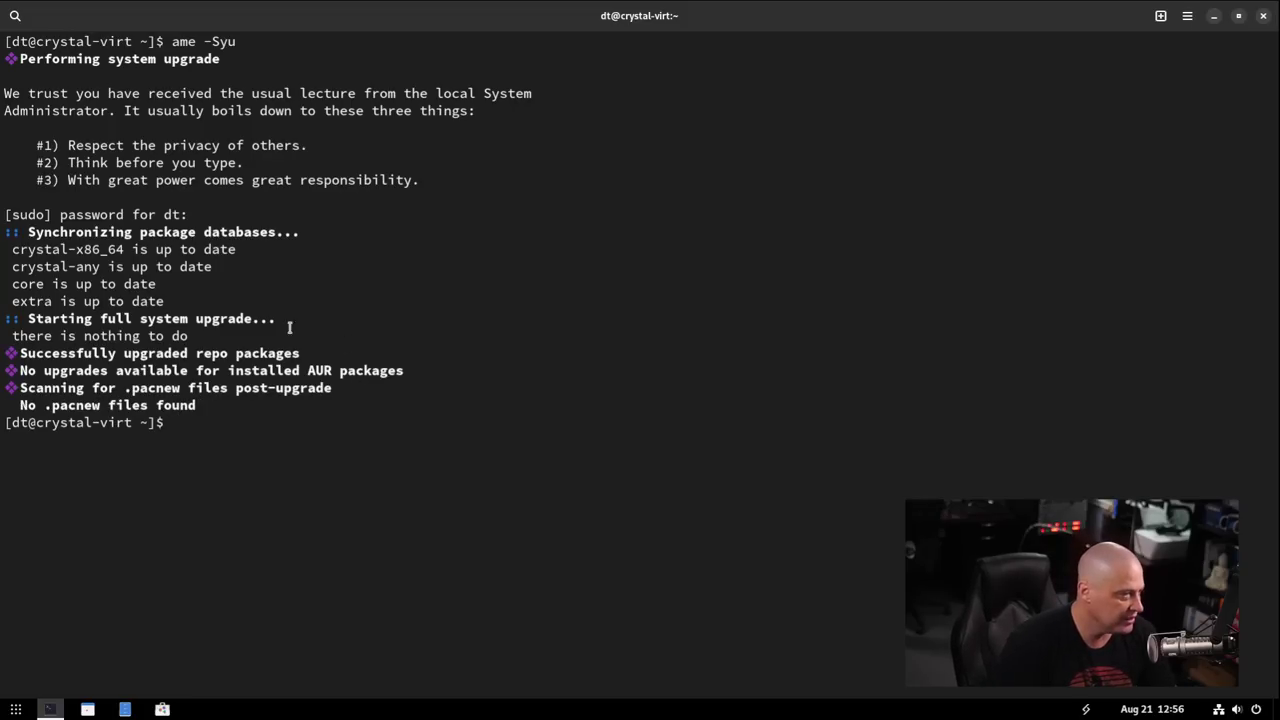
left_click_drag(157, 300, 8, 249)
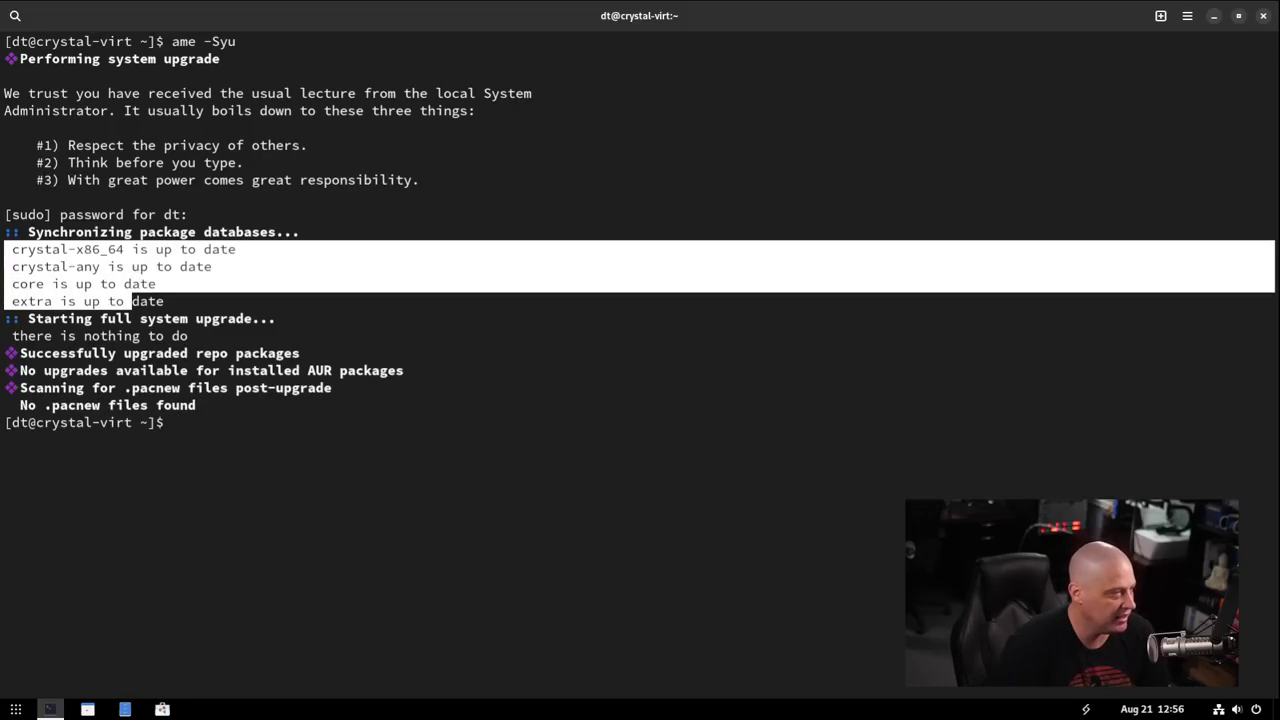
left_click(387, 383)
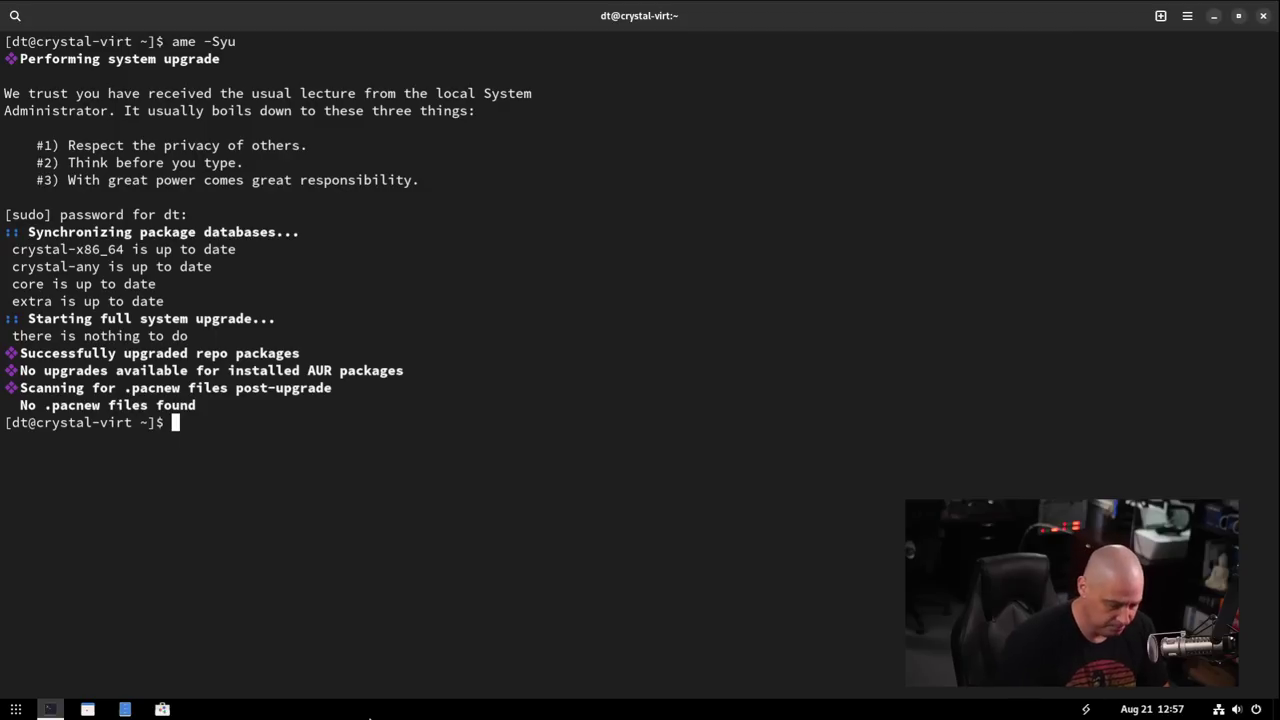
Install shell-color-scripts with ame install, accepting all prompts and skipping build-file review.
type("ame ")
type("install")
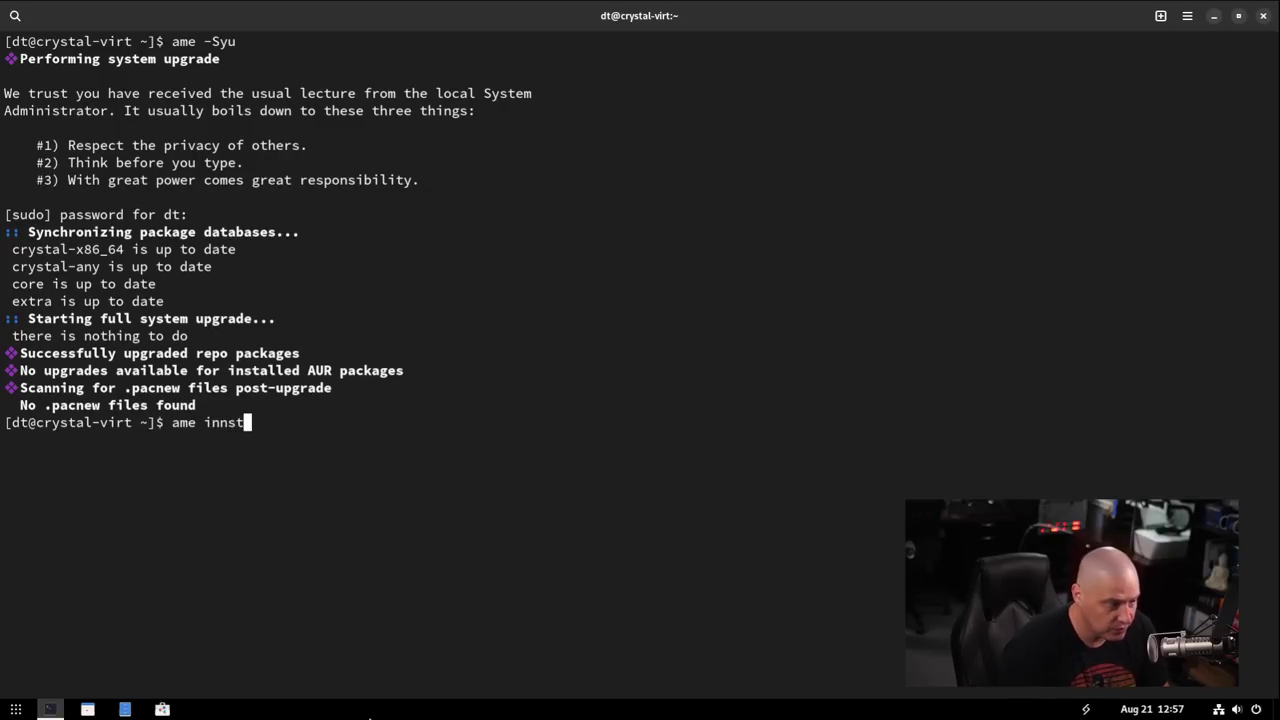
key("BackSpace")
key("BackSpace")
key("BackSpace")
key("BackSpace")
key("BackSpace")
key("BackSpace")
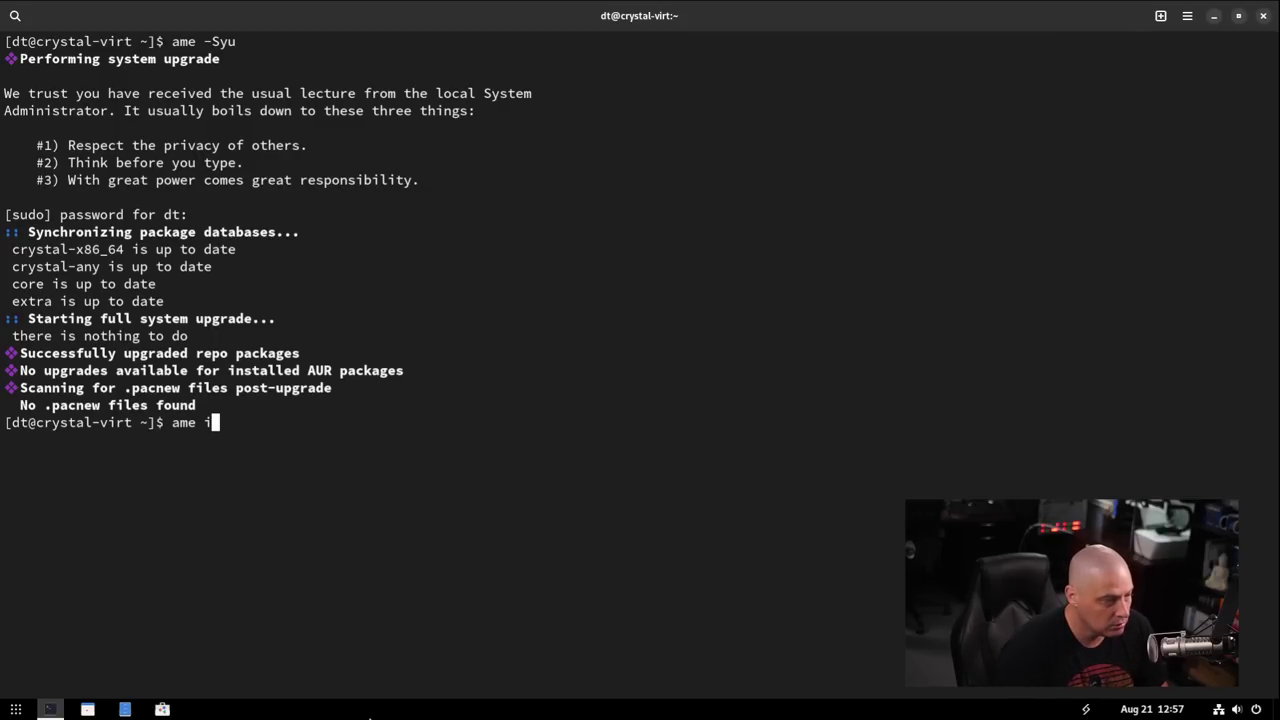
type("nstall")
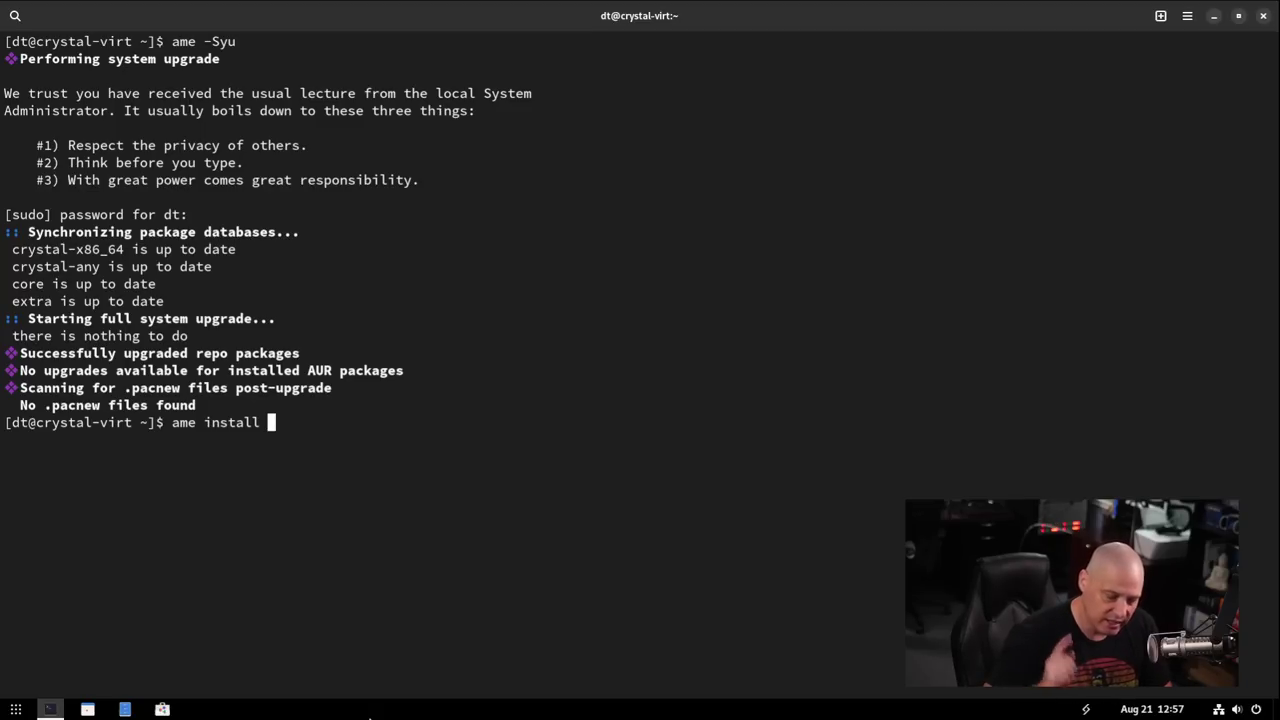
type("shell-color")
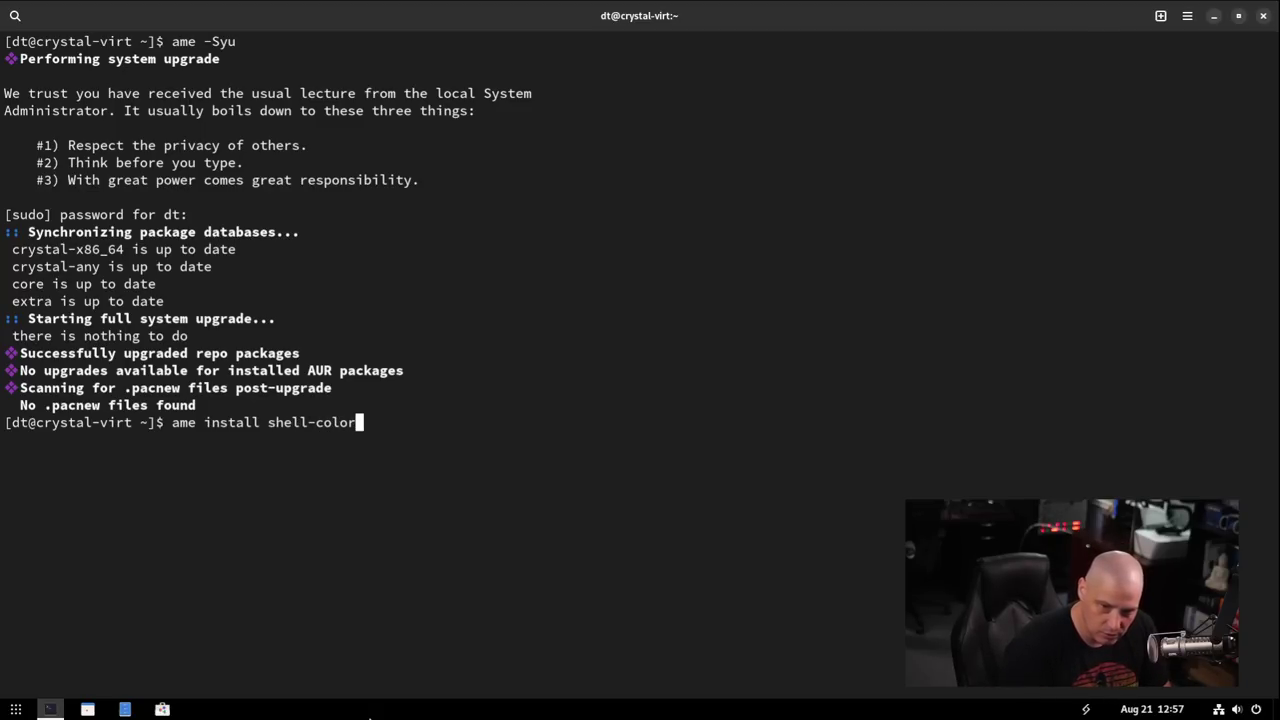
type("-scripts")
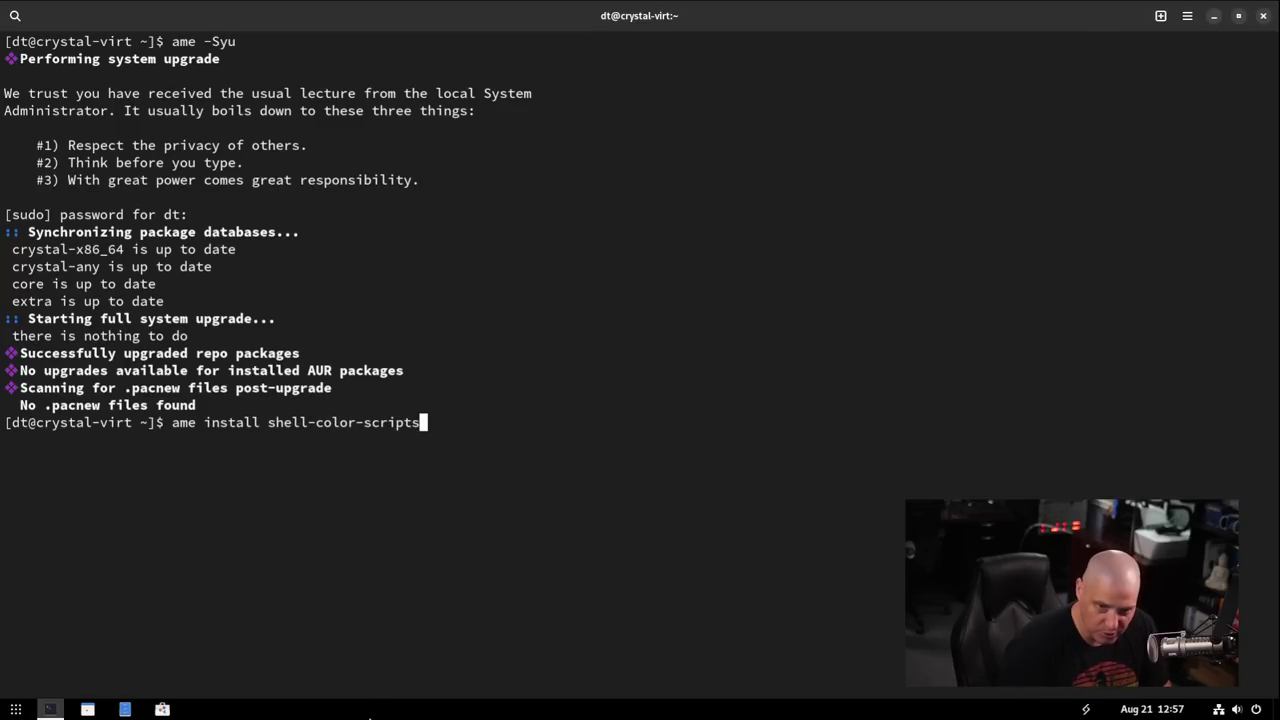
key("Return")
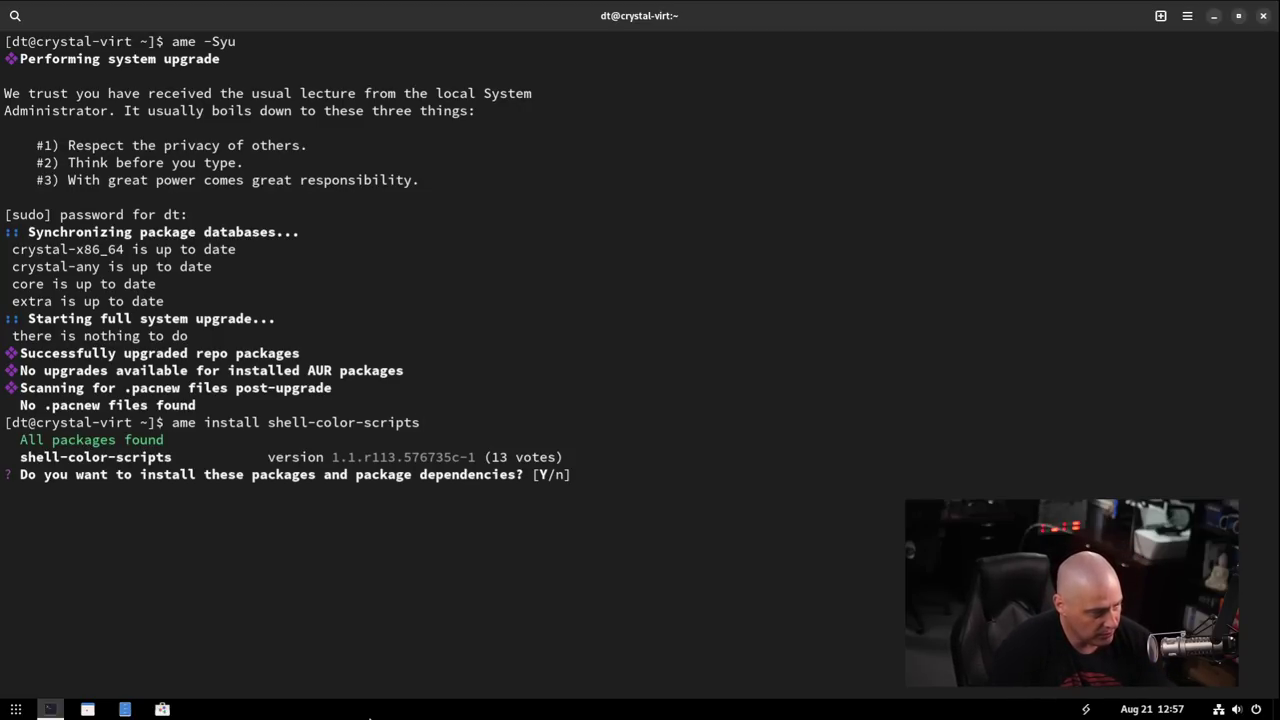
key("Return")
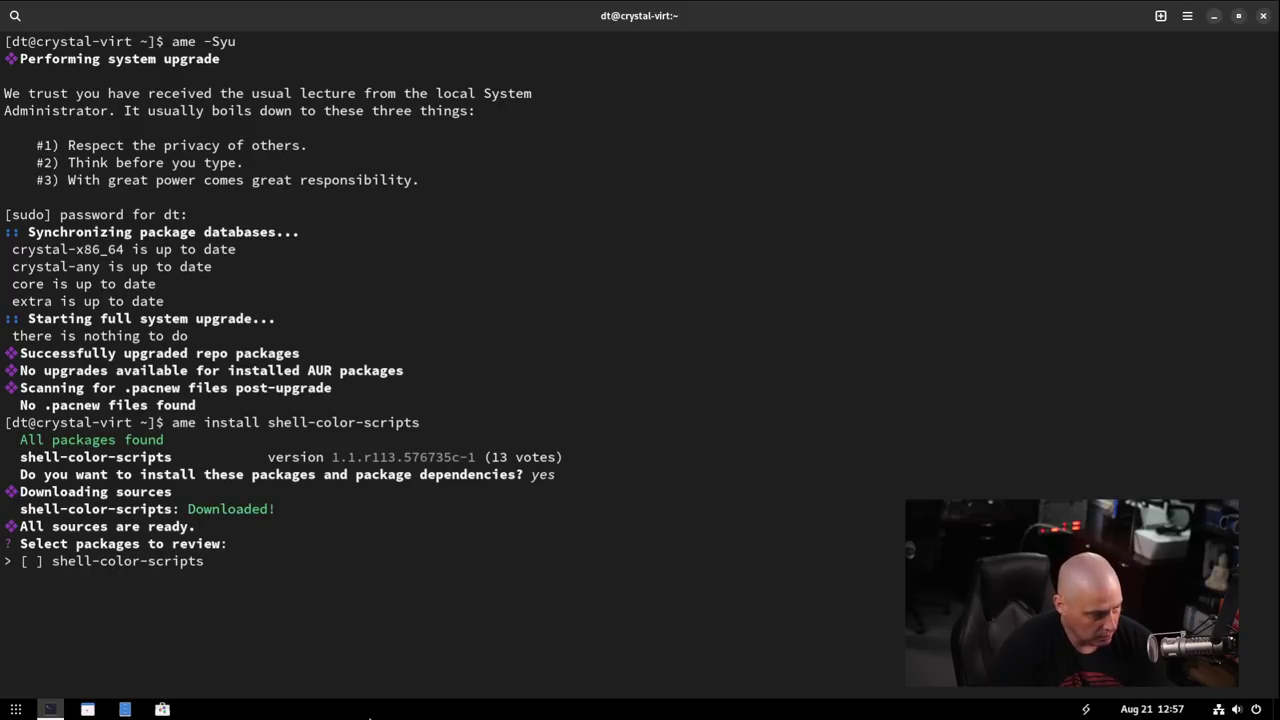
key("Return")
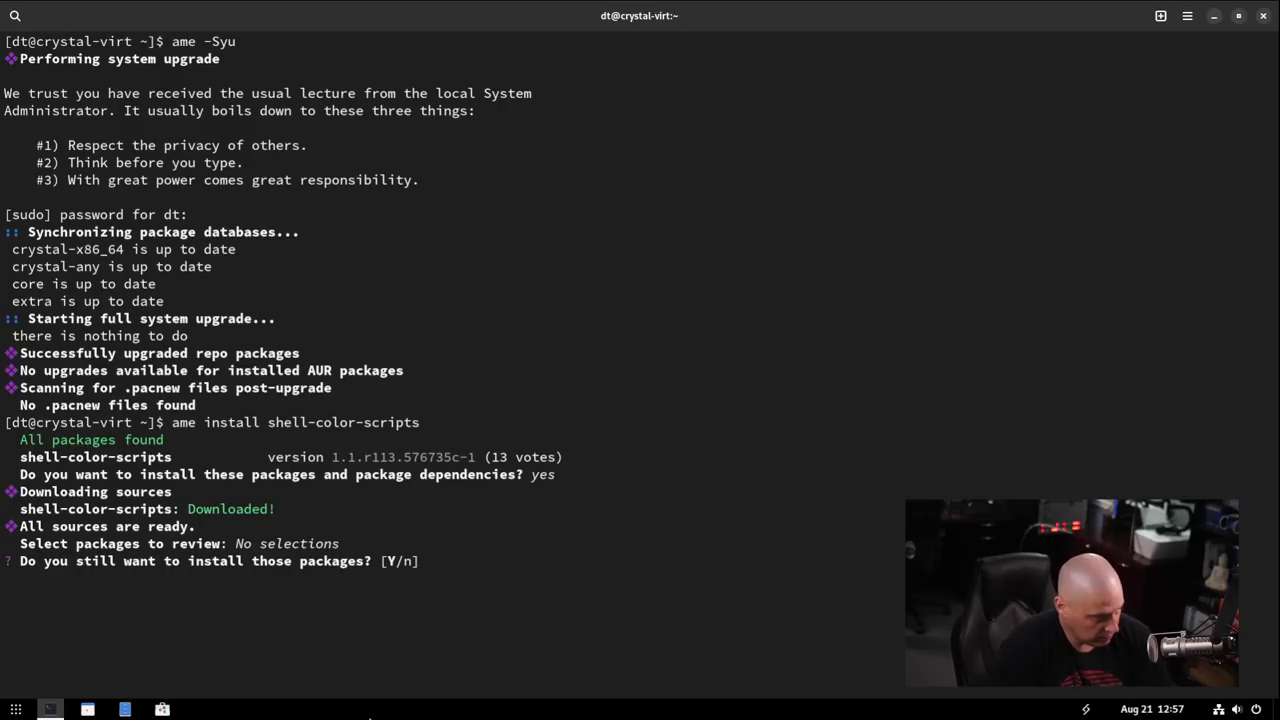
key("Return")
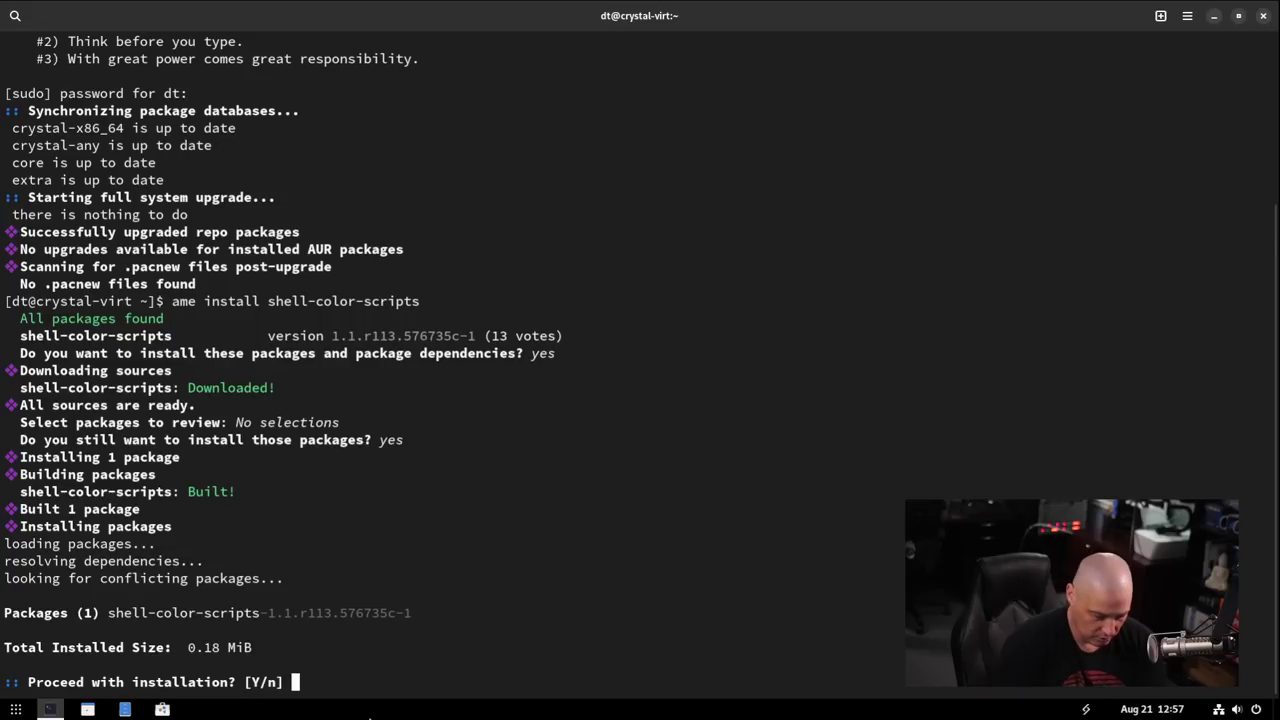
key("Return")
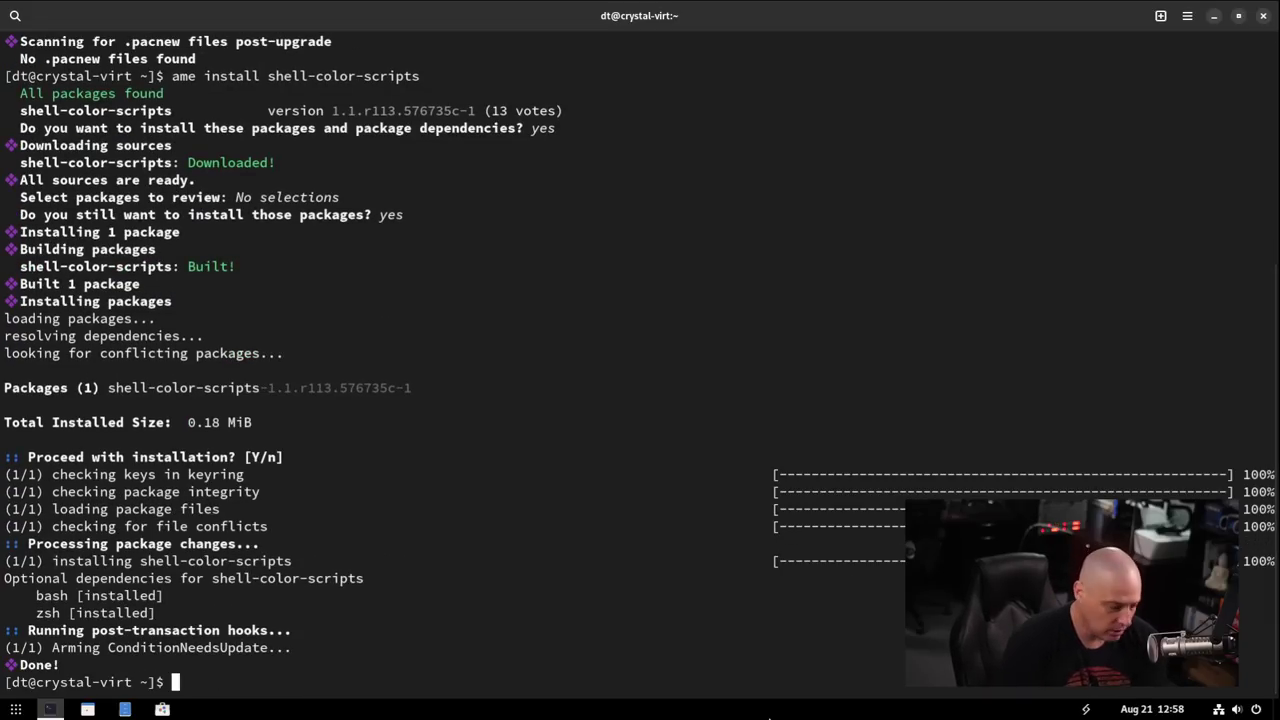
Run colorscript random four times, showing a gradient, T icons, a DOOM logo and TIE fighters.
type("color")
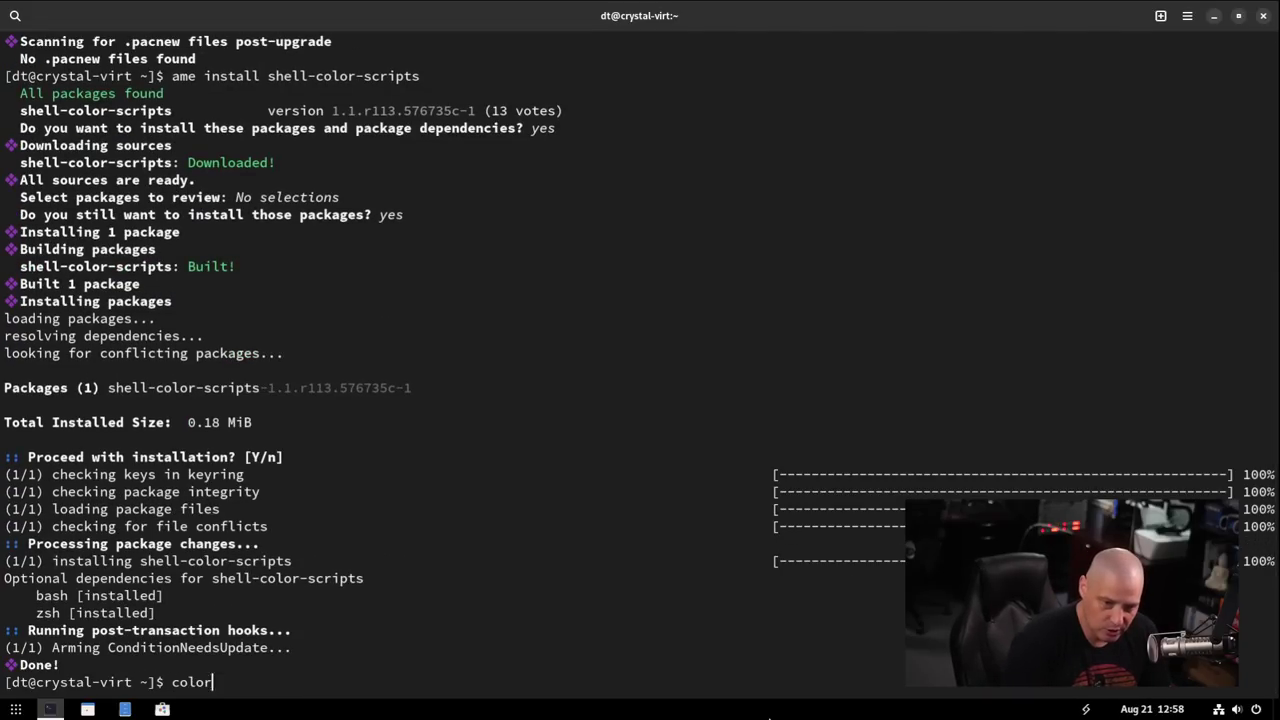
type("script")
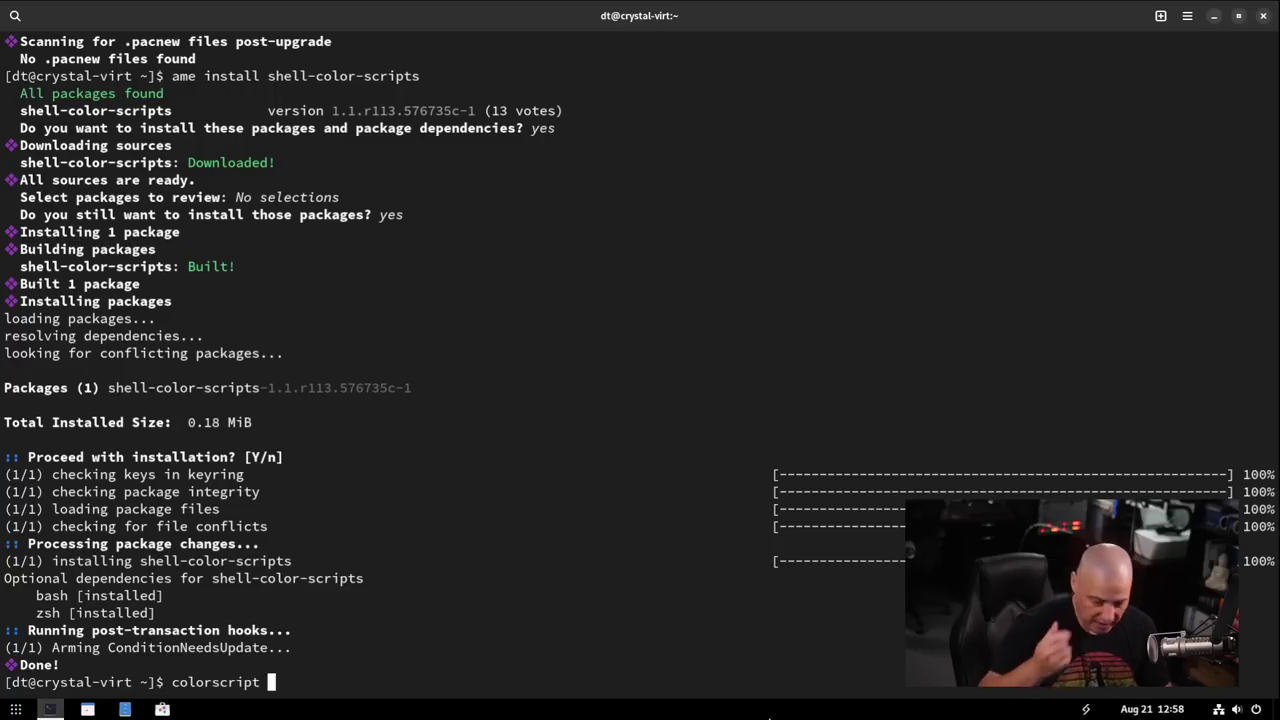
type(" random")
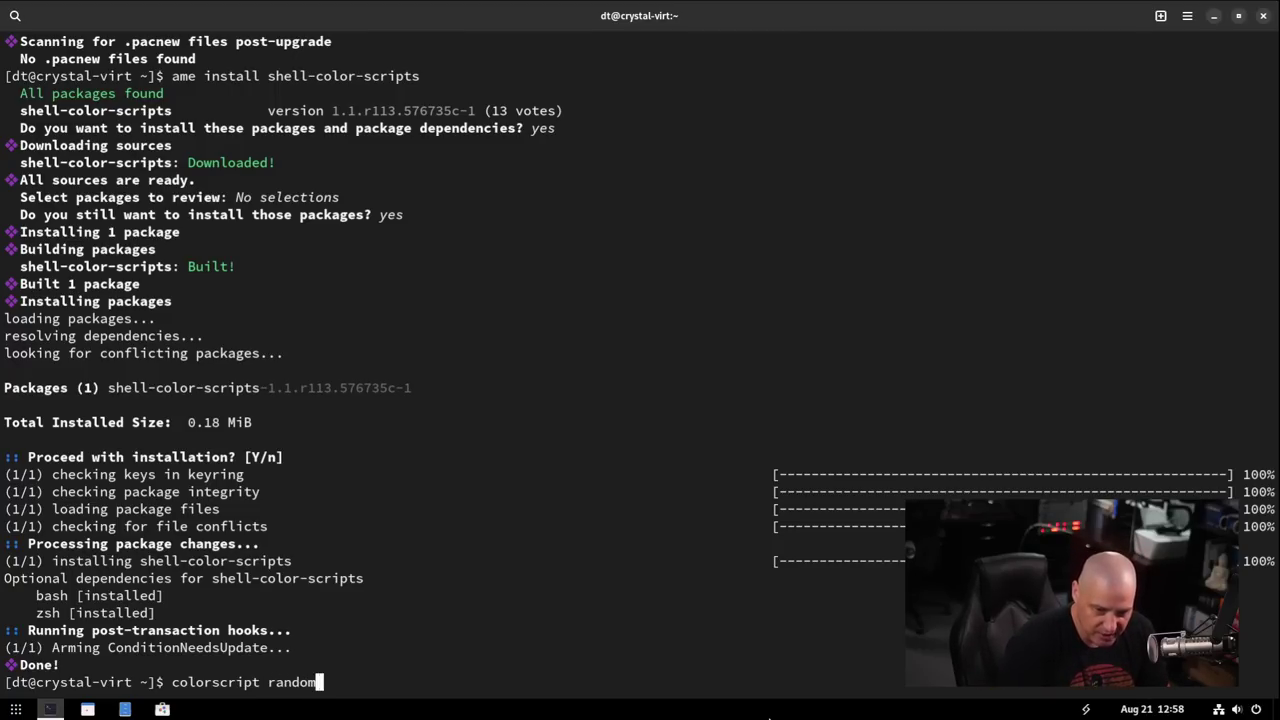
key("Return")
key("Up")
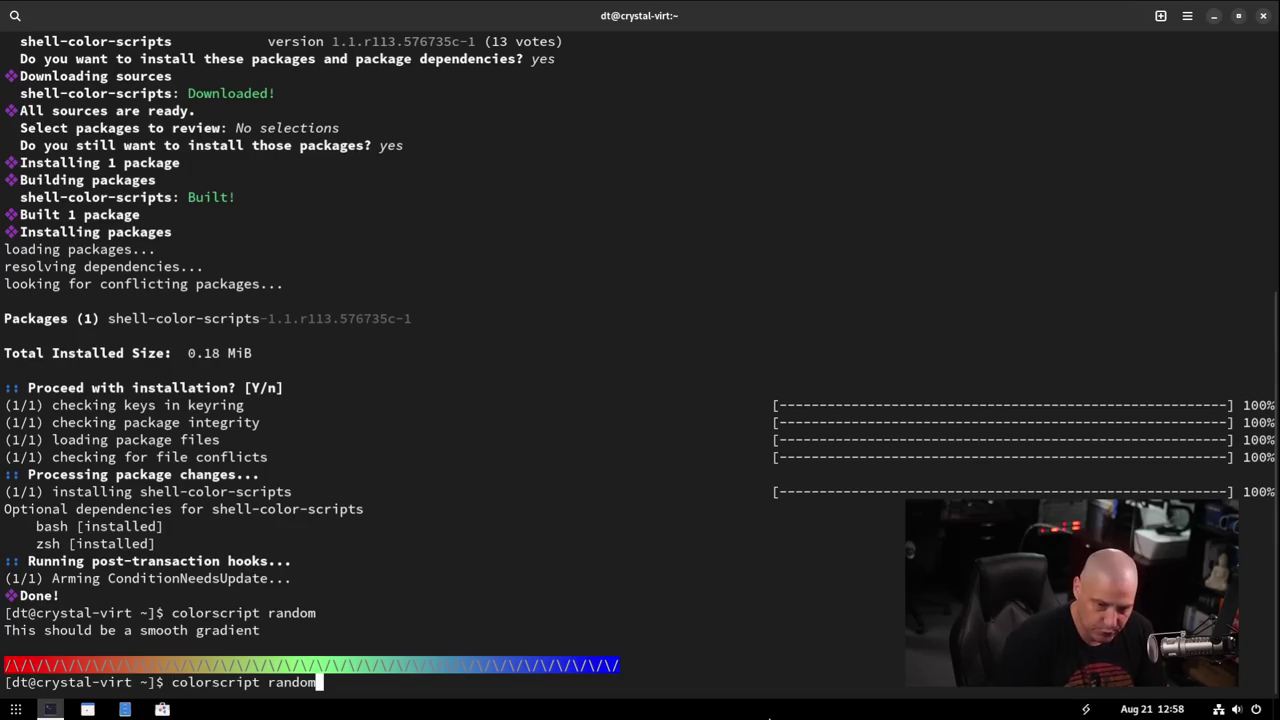
key("Return")
key("Up")
key("Return")
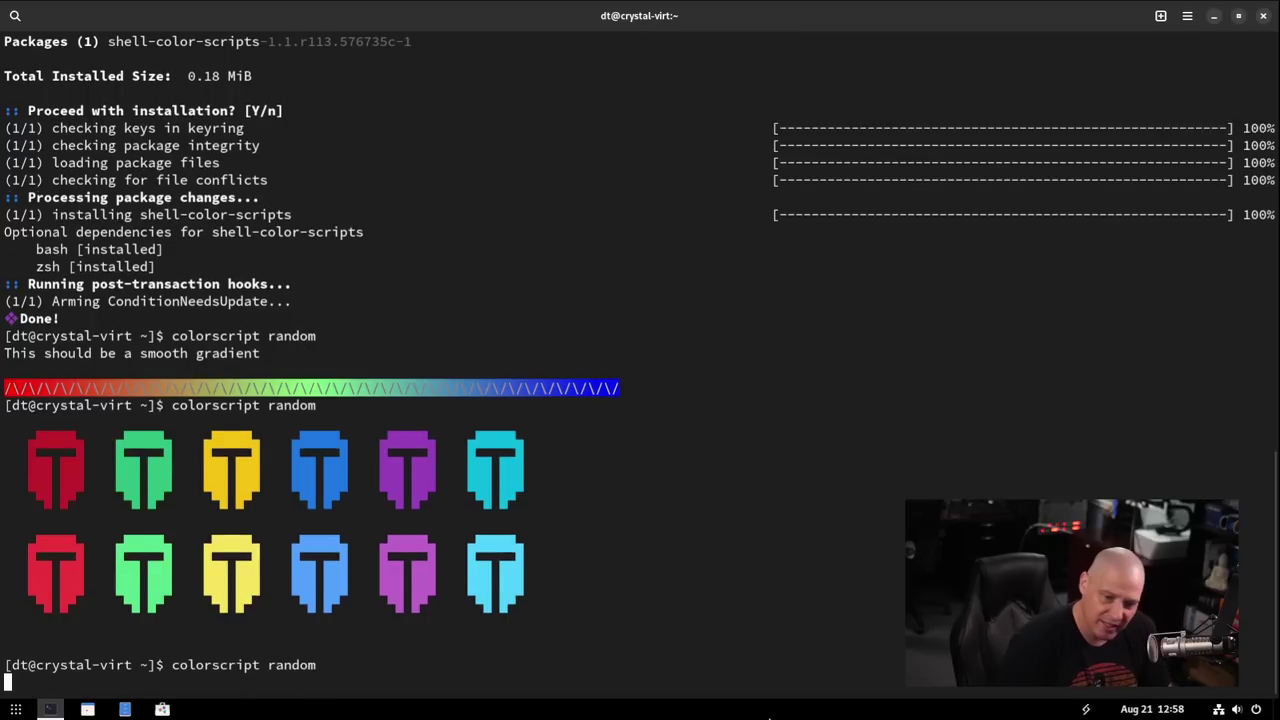
key("Up")
key("Return")
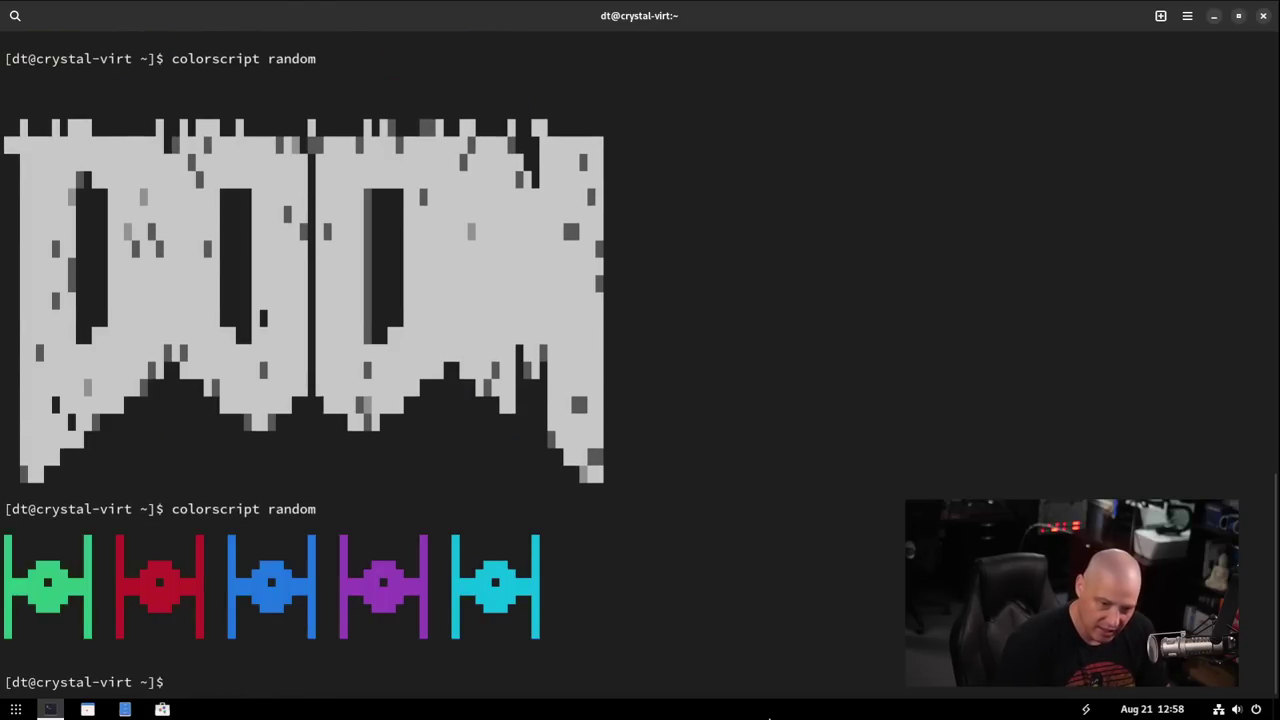
type("vi")
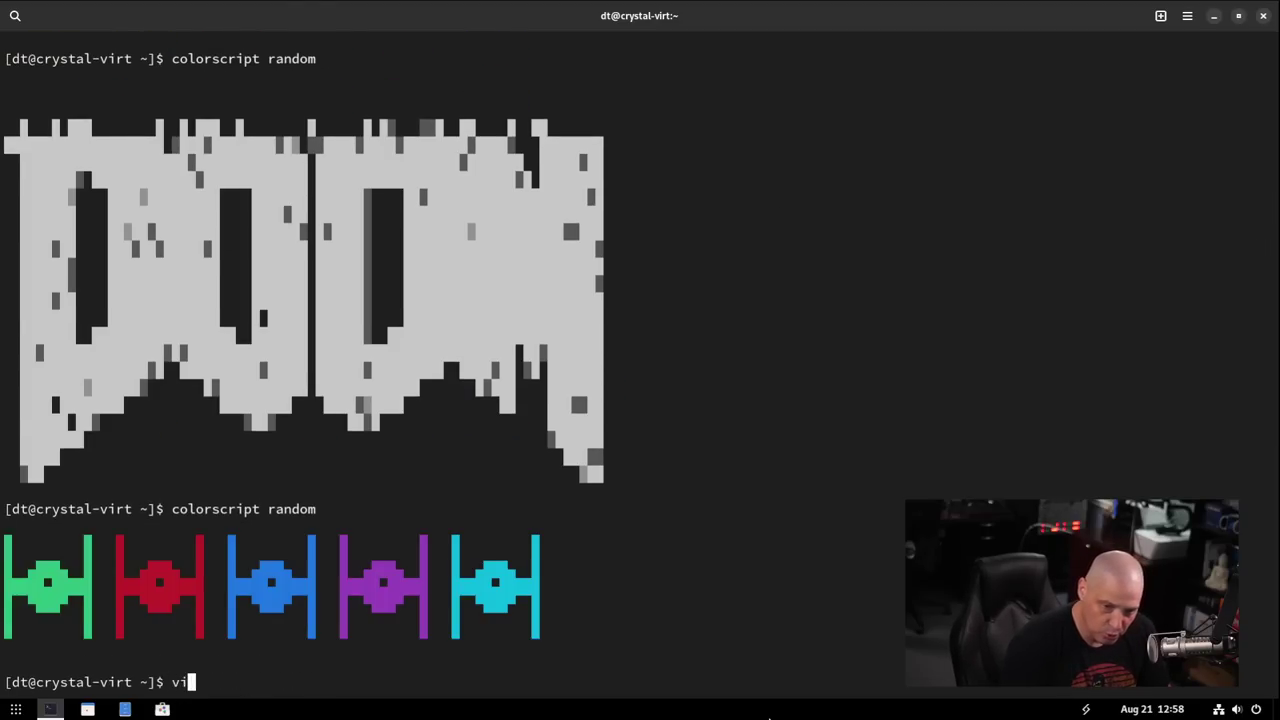
type("m .bashrc")
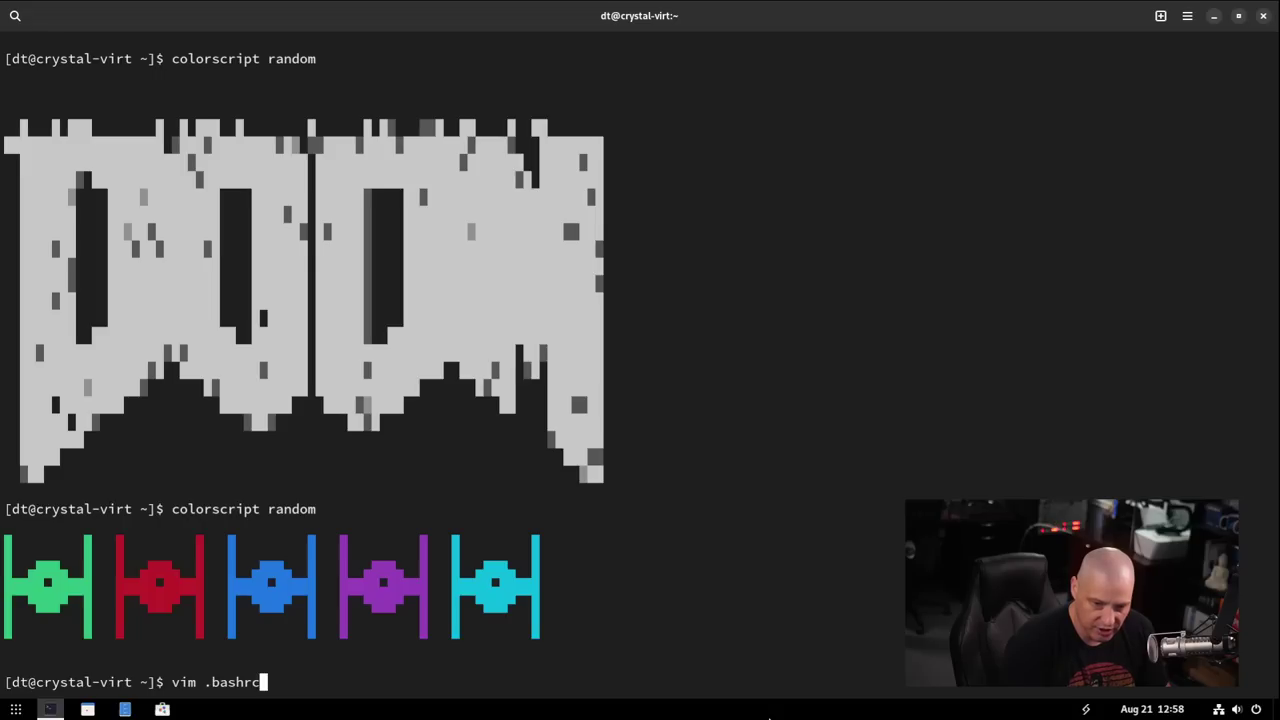
Add a colorscript random line below the PS1 setting in ~/.bashrc and save it with :wq.
key("Return")
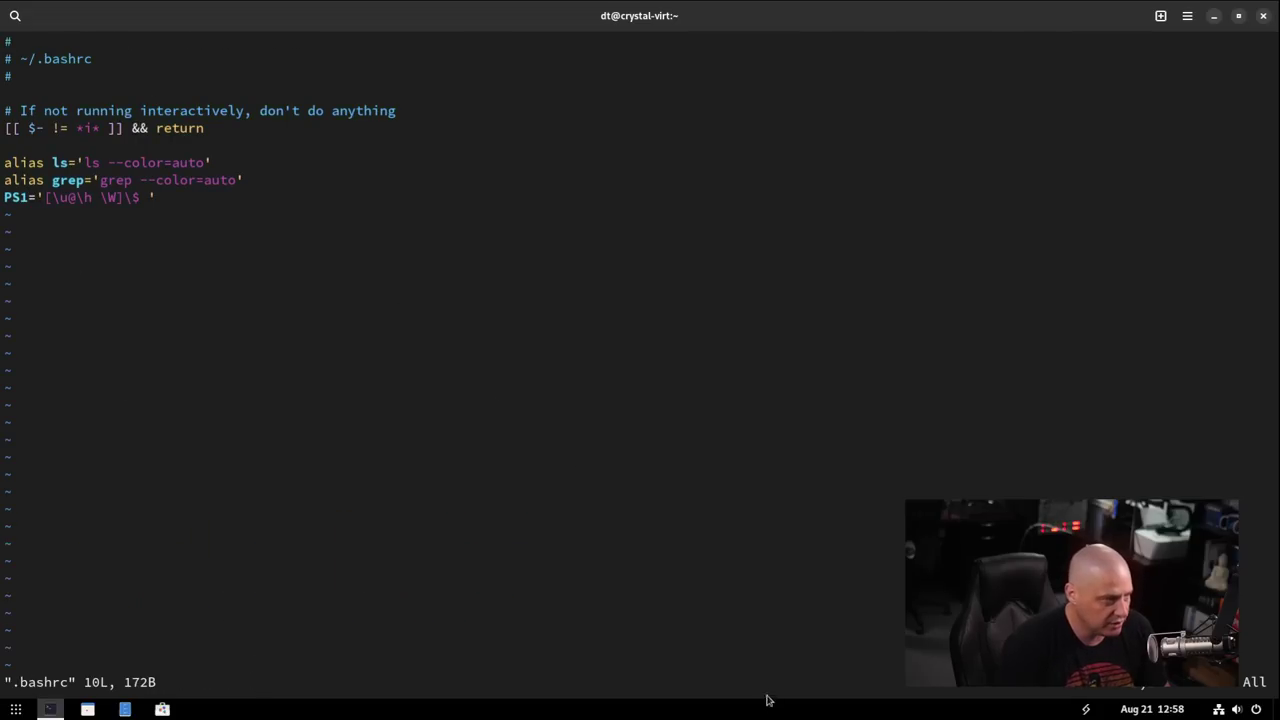
key("j")
key("j")
key("j")
key("j")
key("j")
key("j")
key("j")
key("j")
key("j")
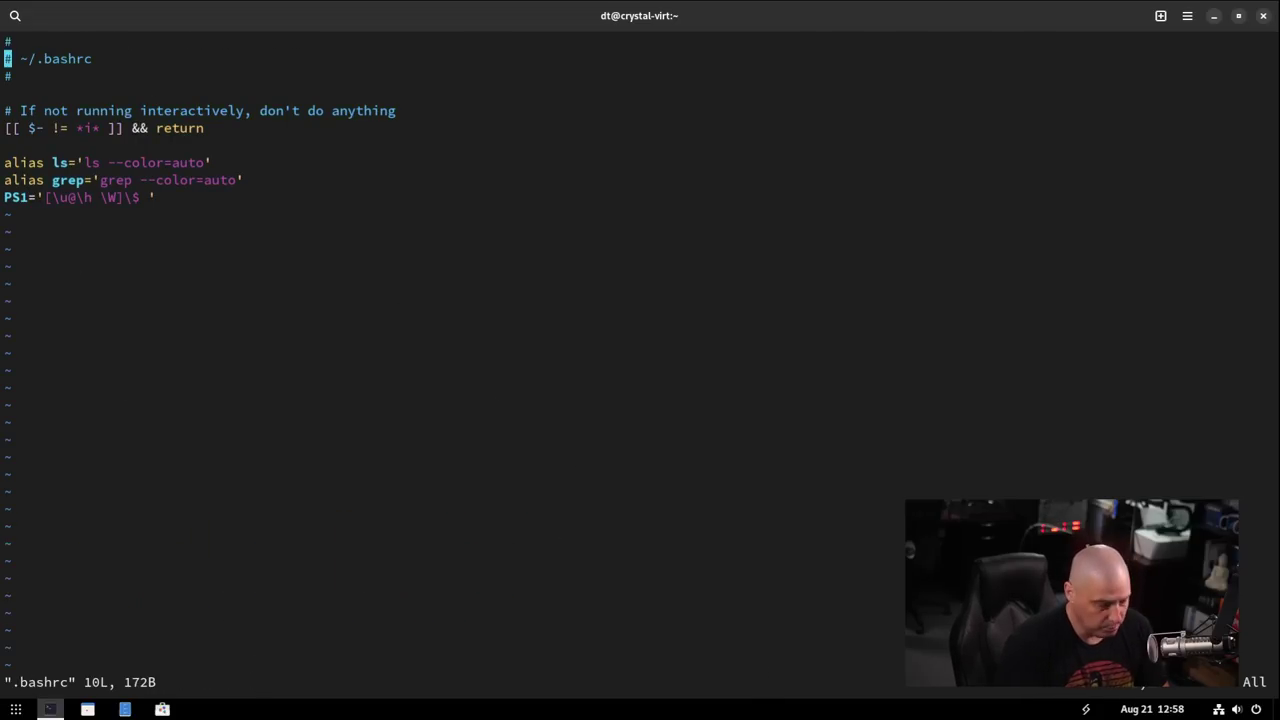
key("o")
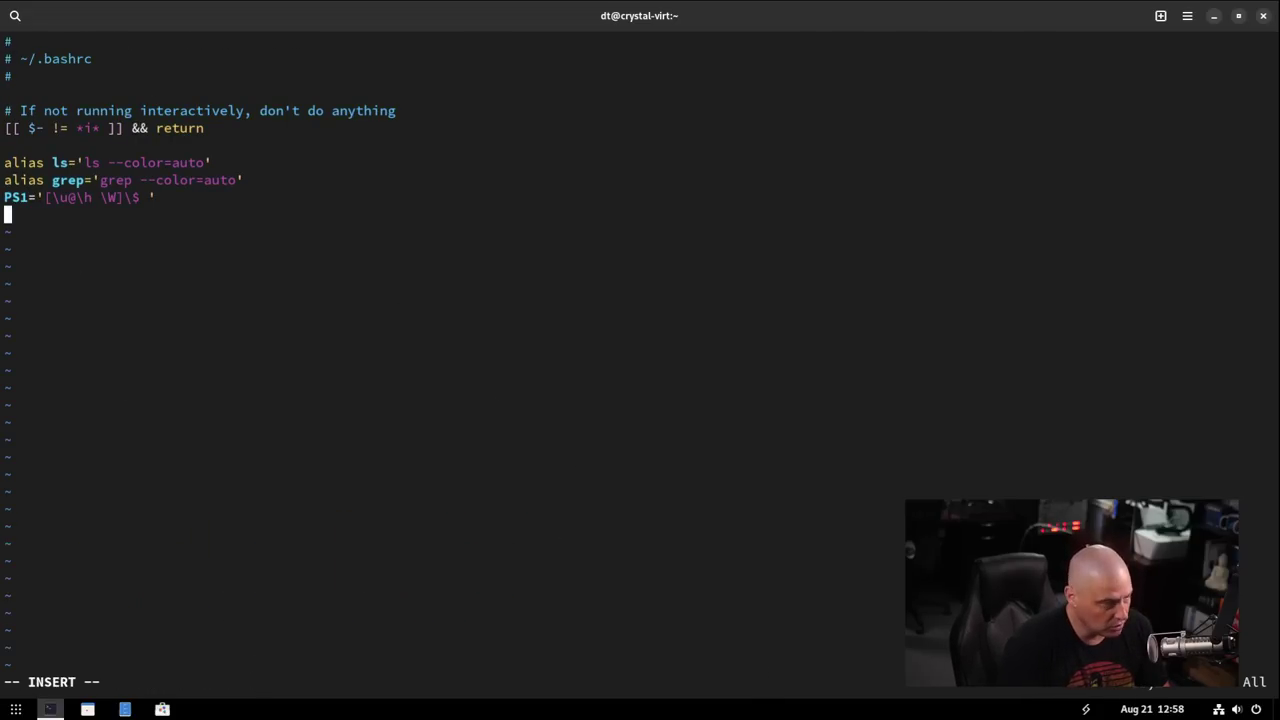
key("Return")
key("Return")
type("co")
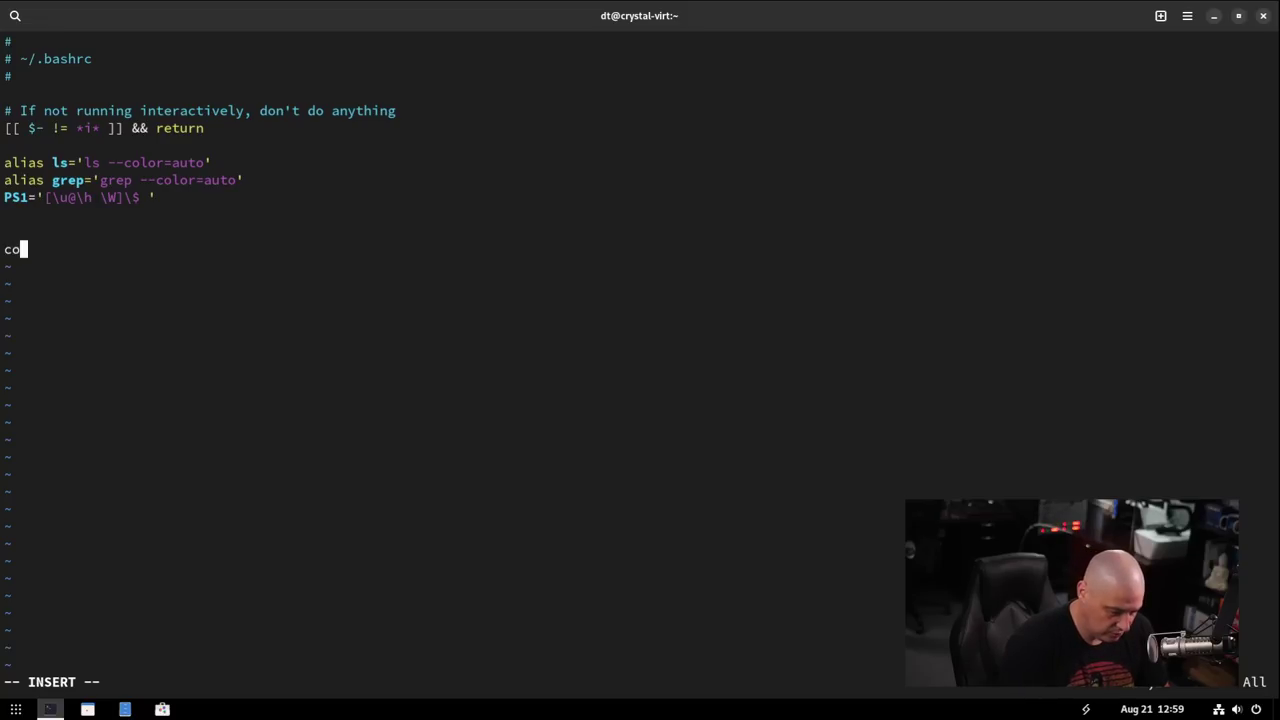
type("lorscript random")
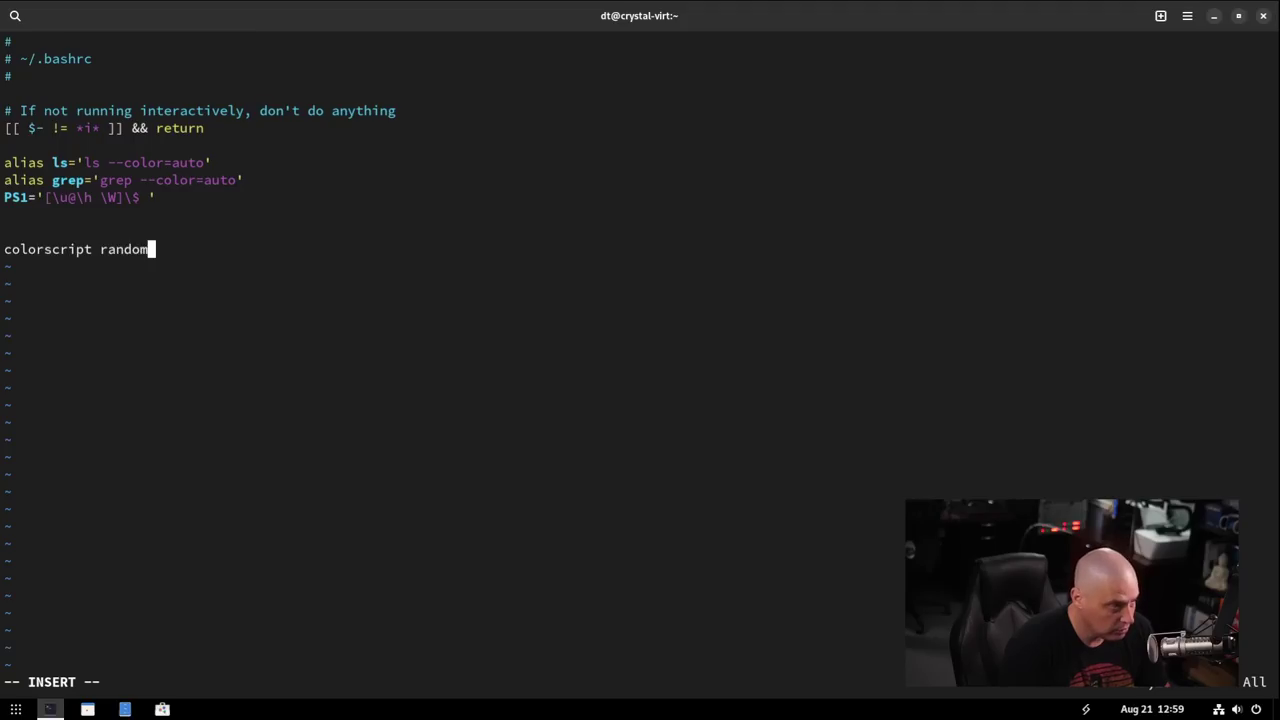
key("Up")
key("BackSpace")
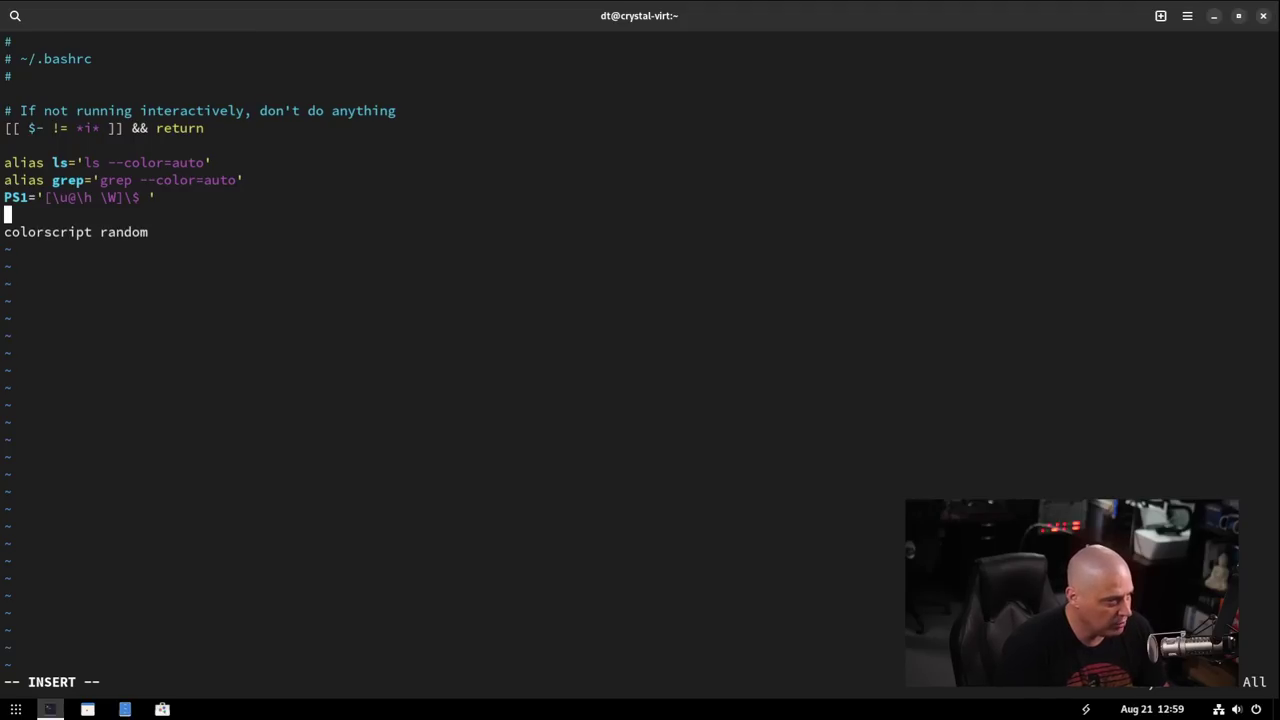
key("Escape")
type(":wq")
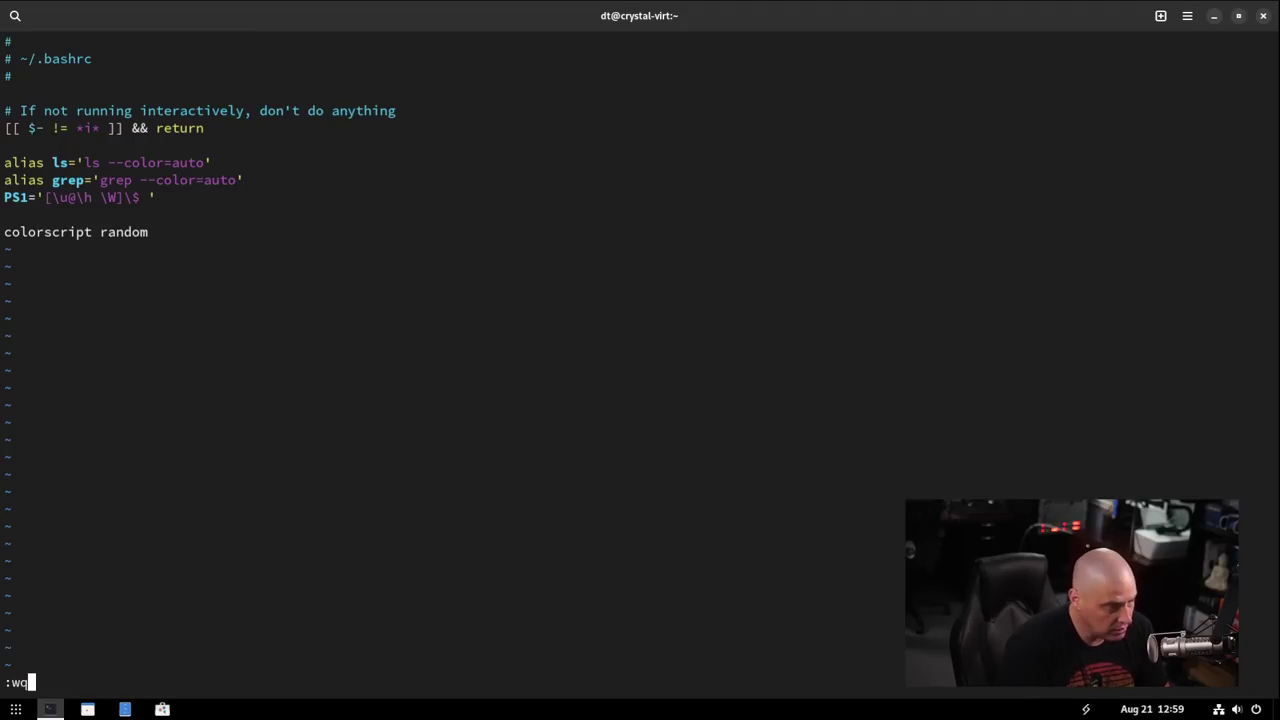
key("Return")
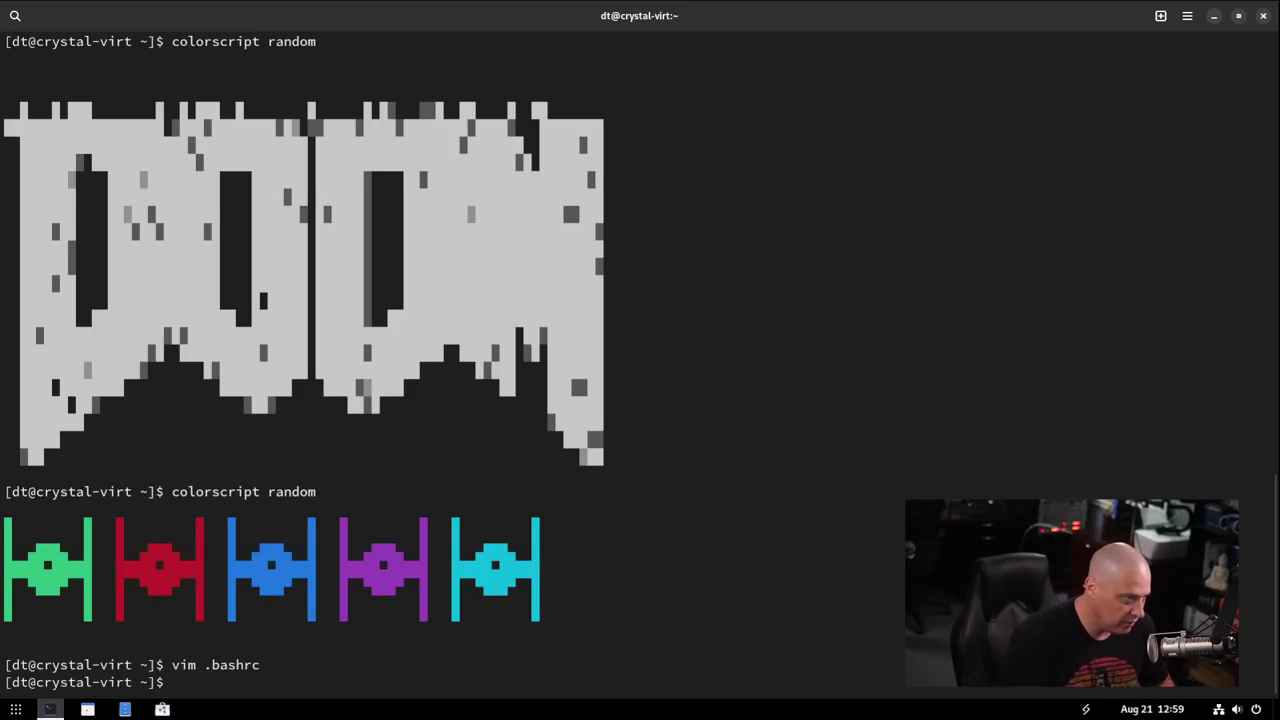
Exit the shell and reopen Console several times to confirm each new terminal shows random colour art.
type("exit")
key("Return")
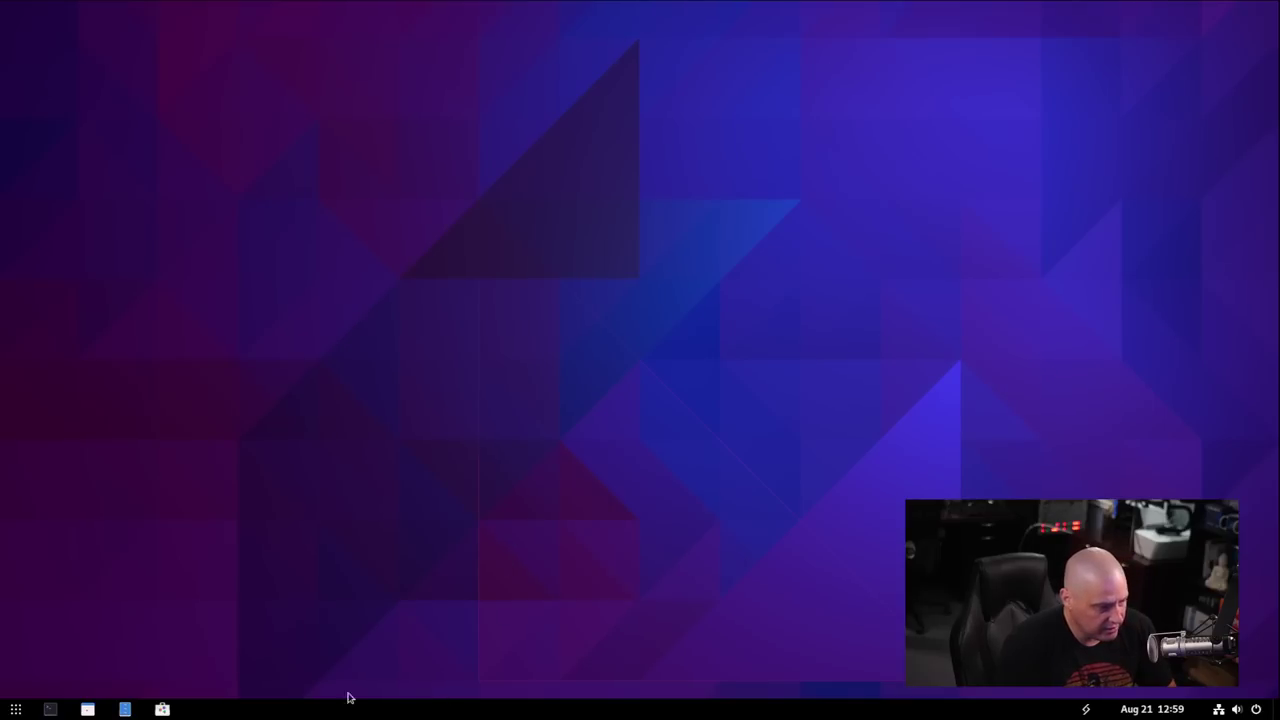
left_click(50, 710)
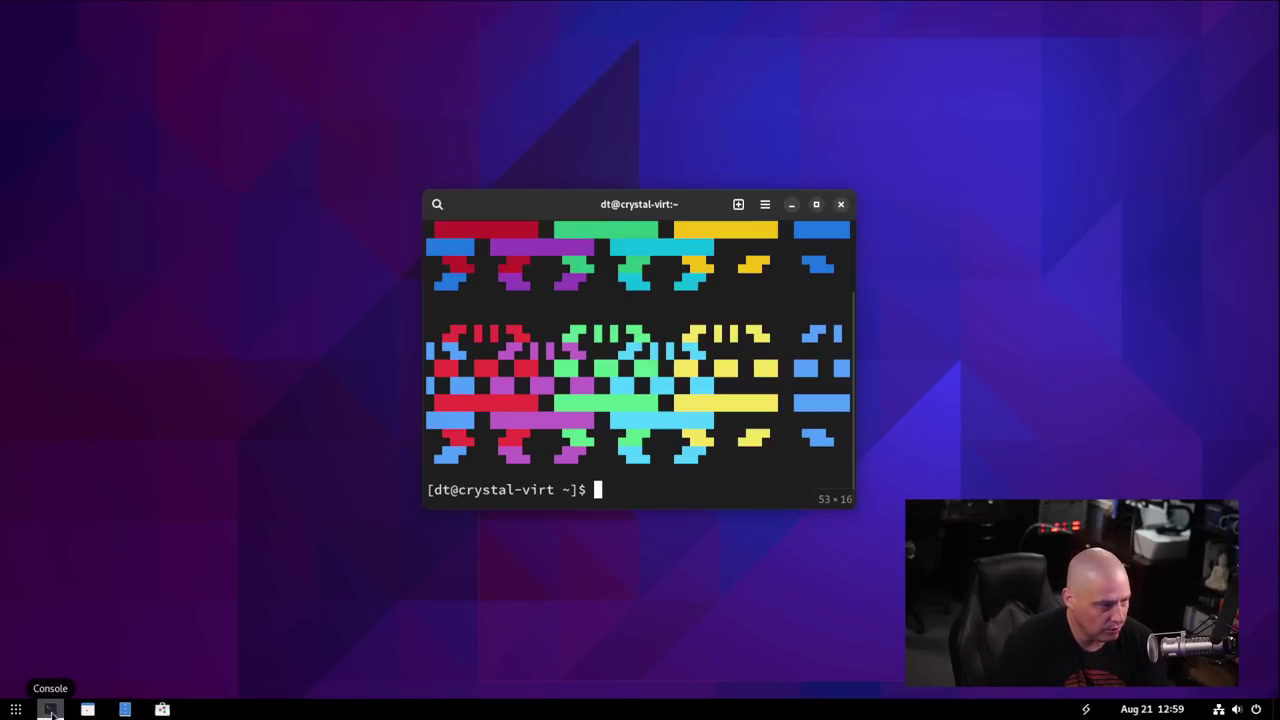
key("ctrl+shift+n")
double_click(689, 206)
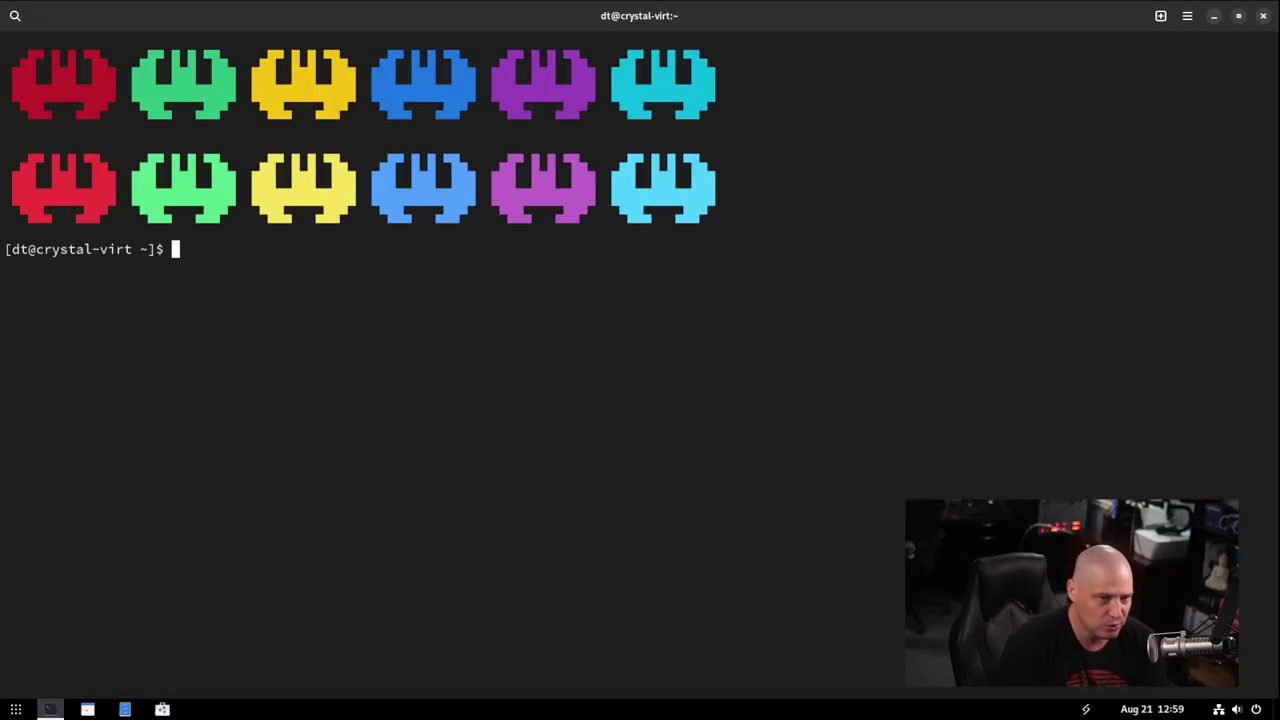
key("super+h")
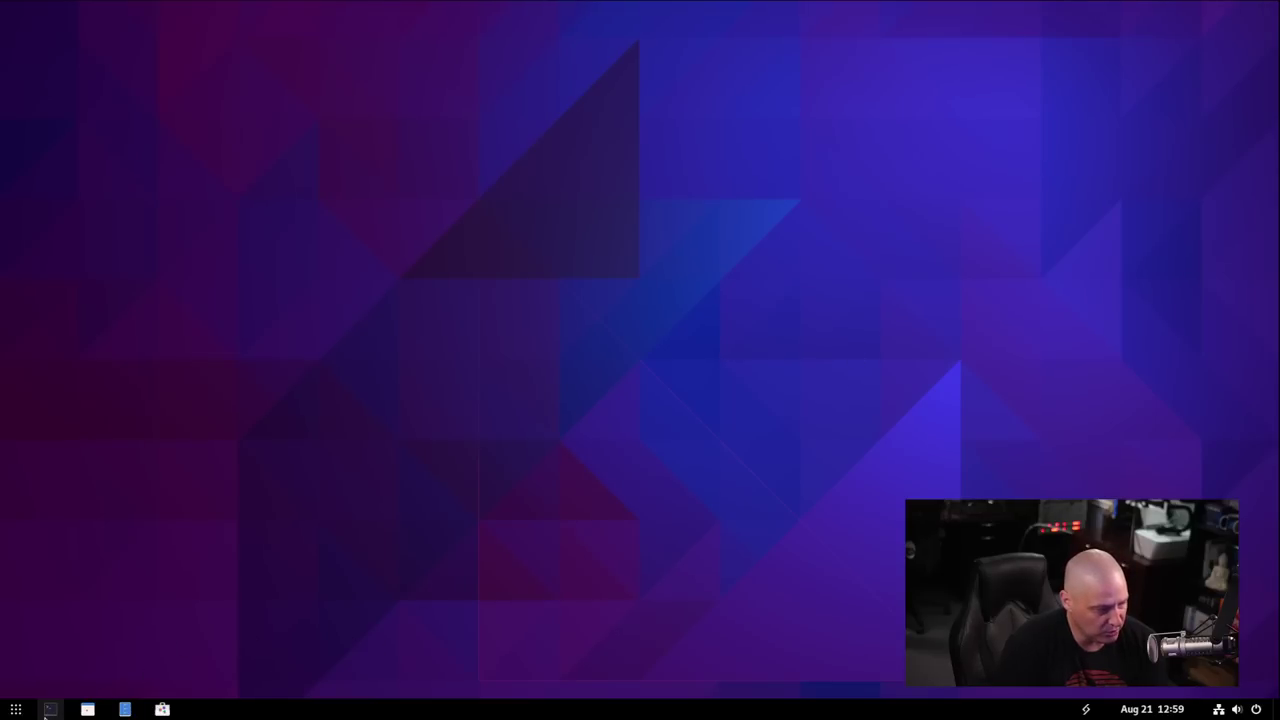
left_click(49, 710)
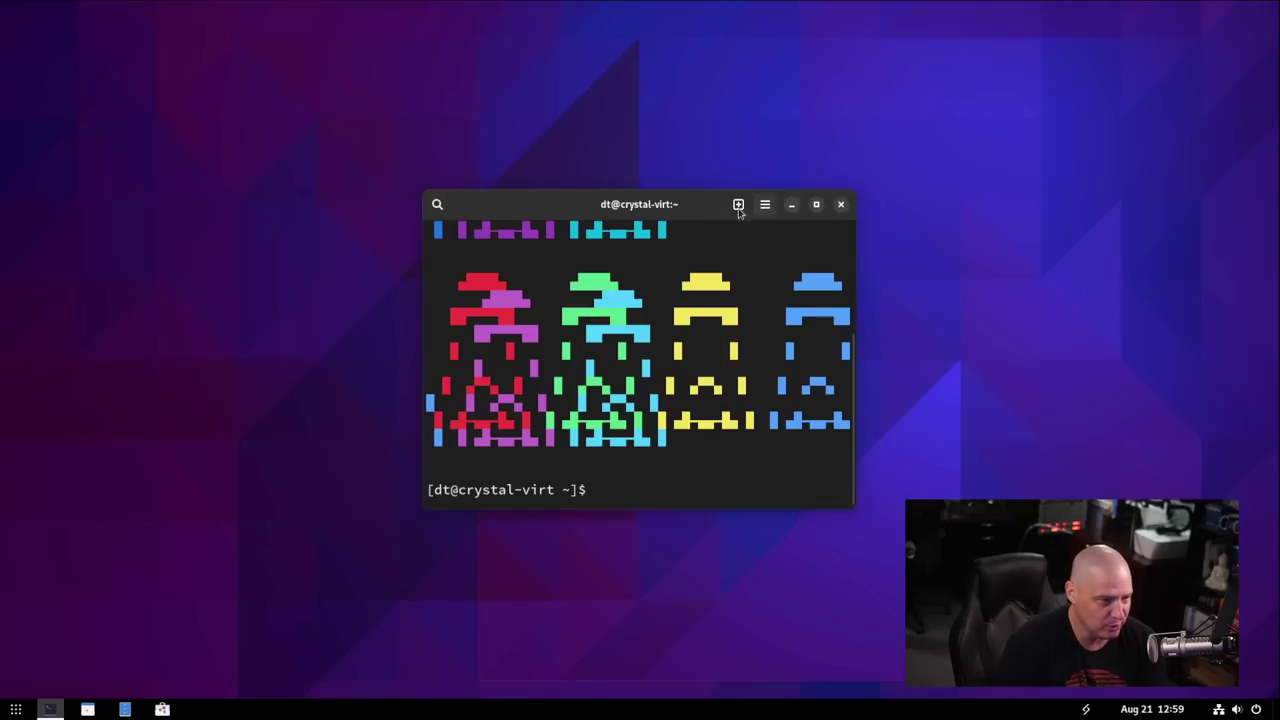
left_click(738, 205)
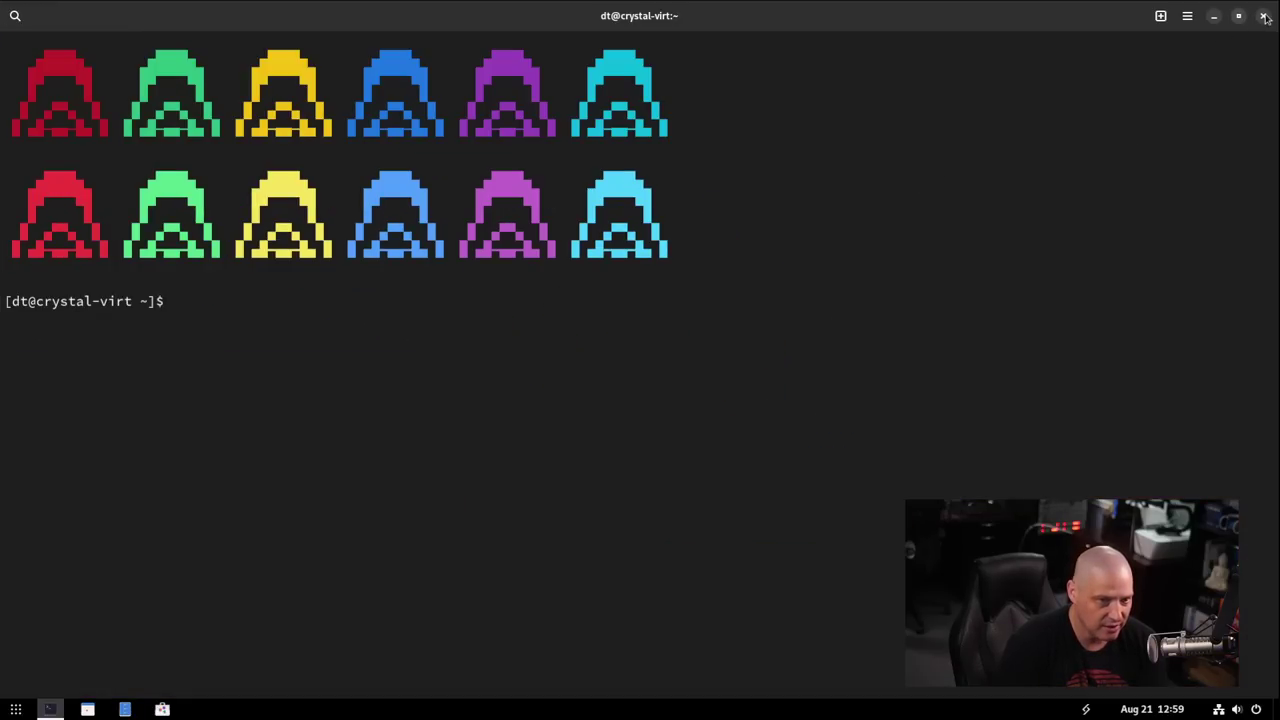
left_click(1264, 16)
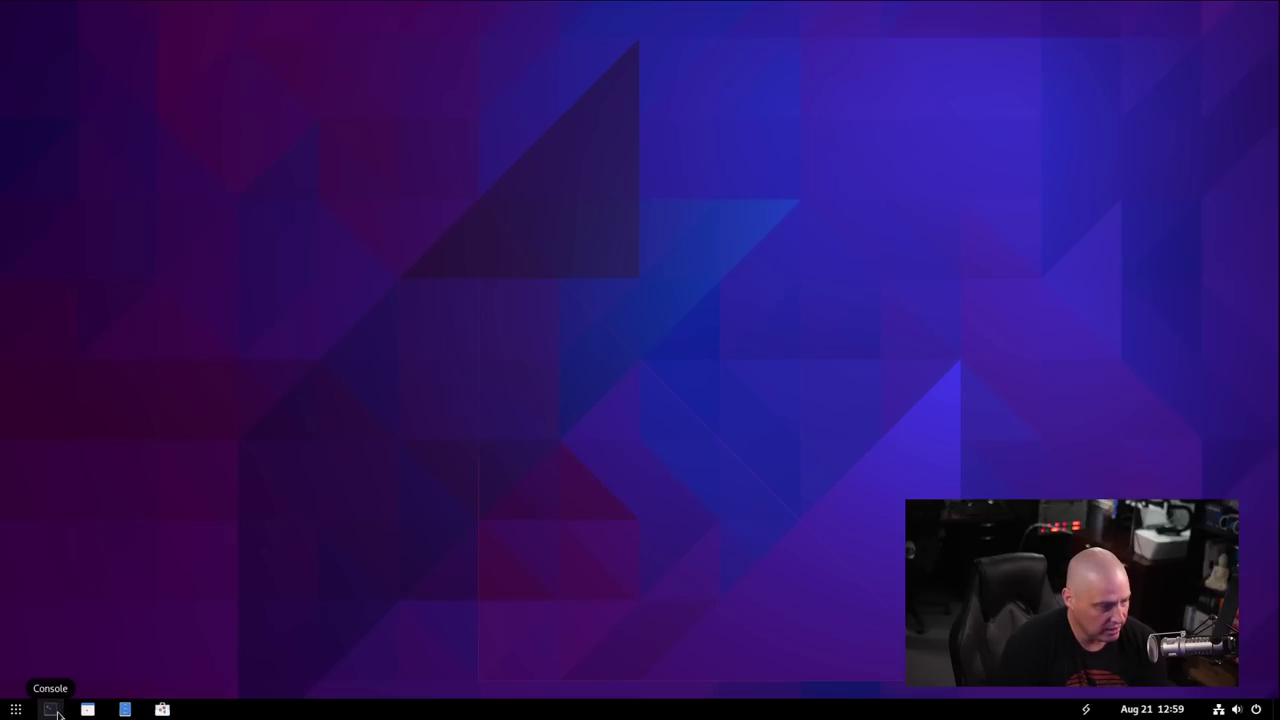
left_click(56, 711)
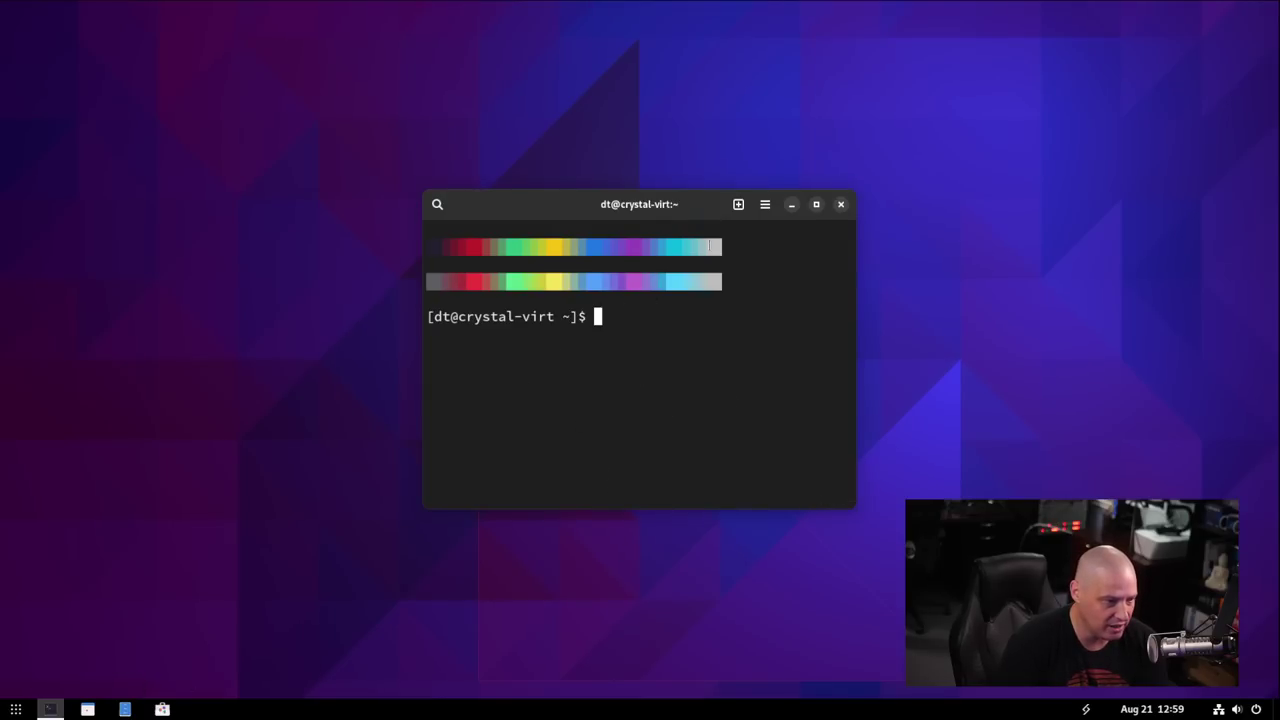
View the About Console dialog from the main menu, then the terminal's context menu.
left_click(766, 205)
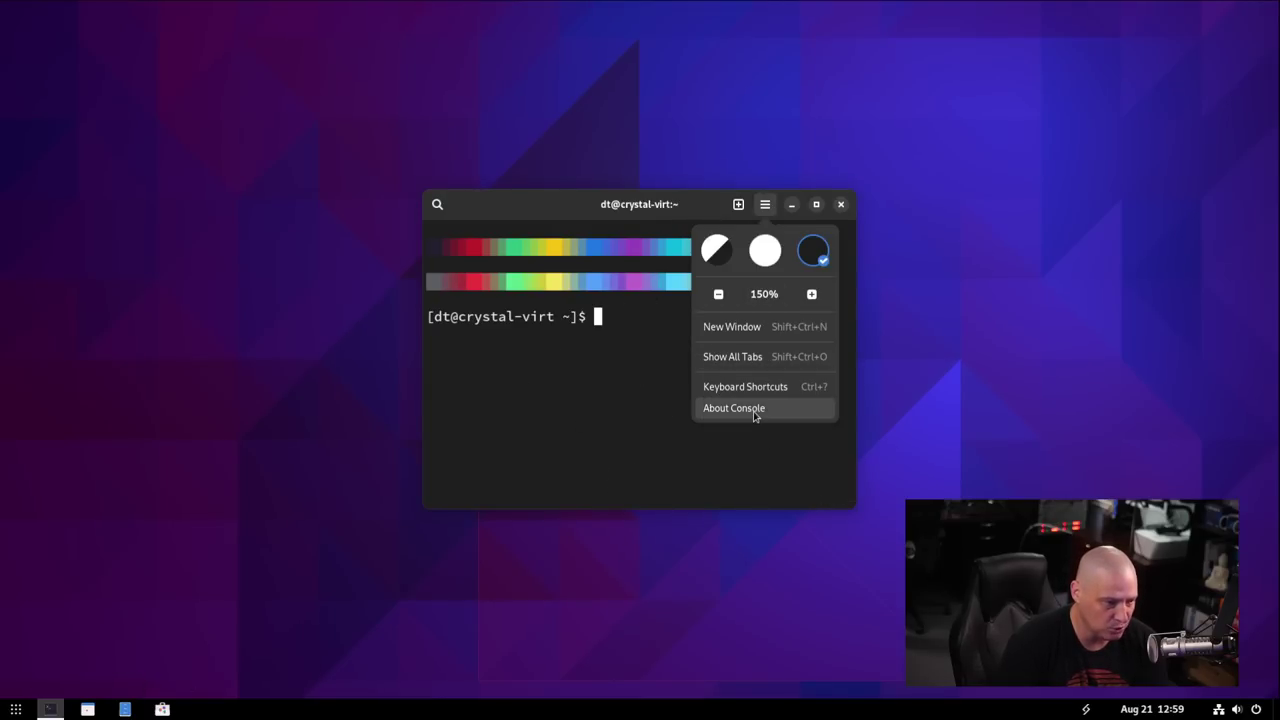
left_click(755, 414)
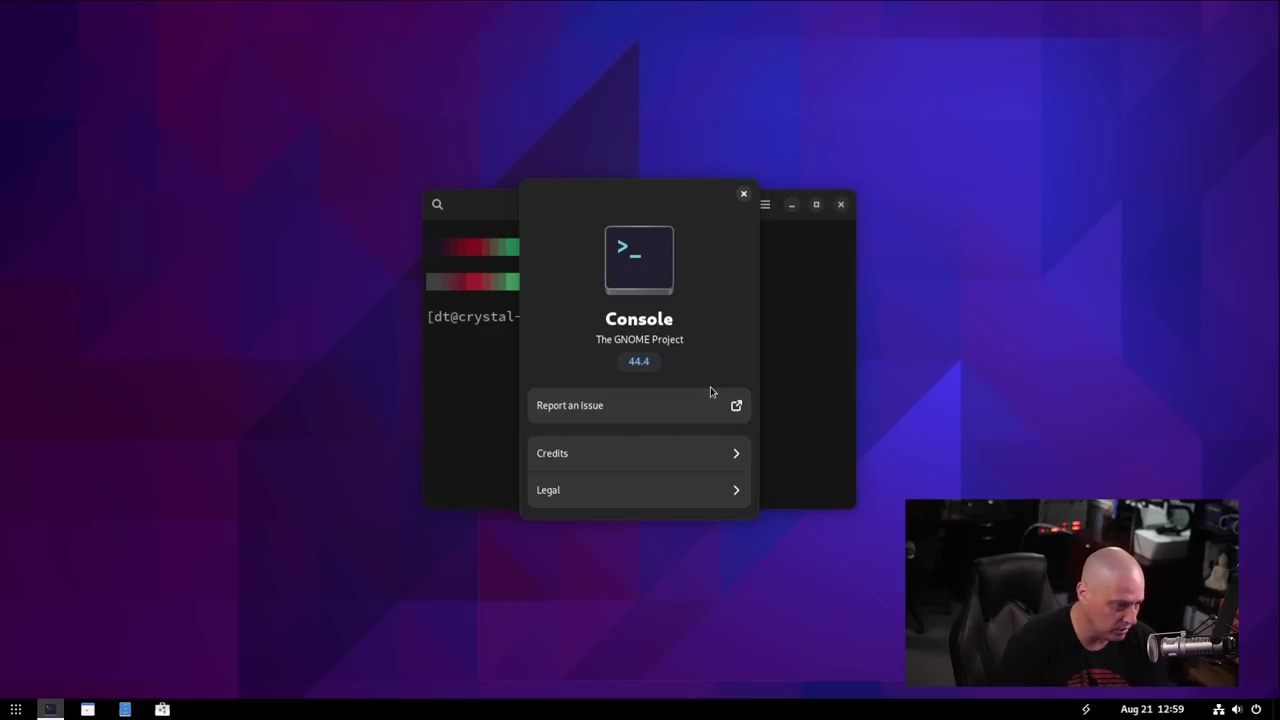
left_click(743, 193)
left_click(765, 204)
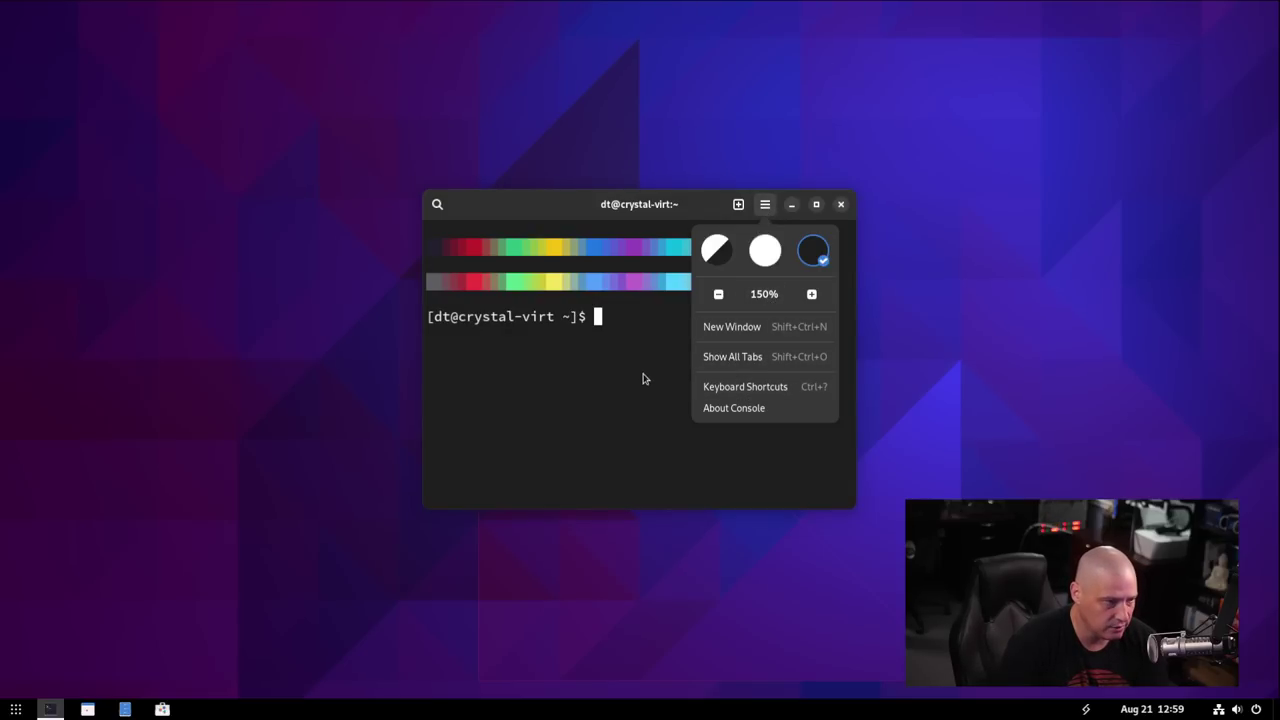
left_click(502, 357)
right_click(502, 357)
left_click(715, 329)
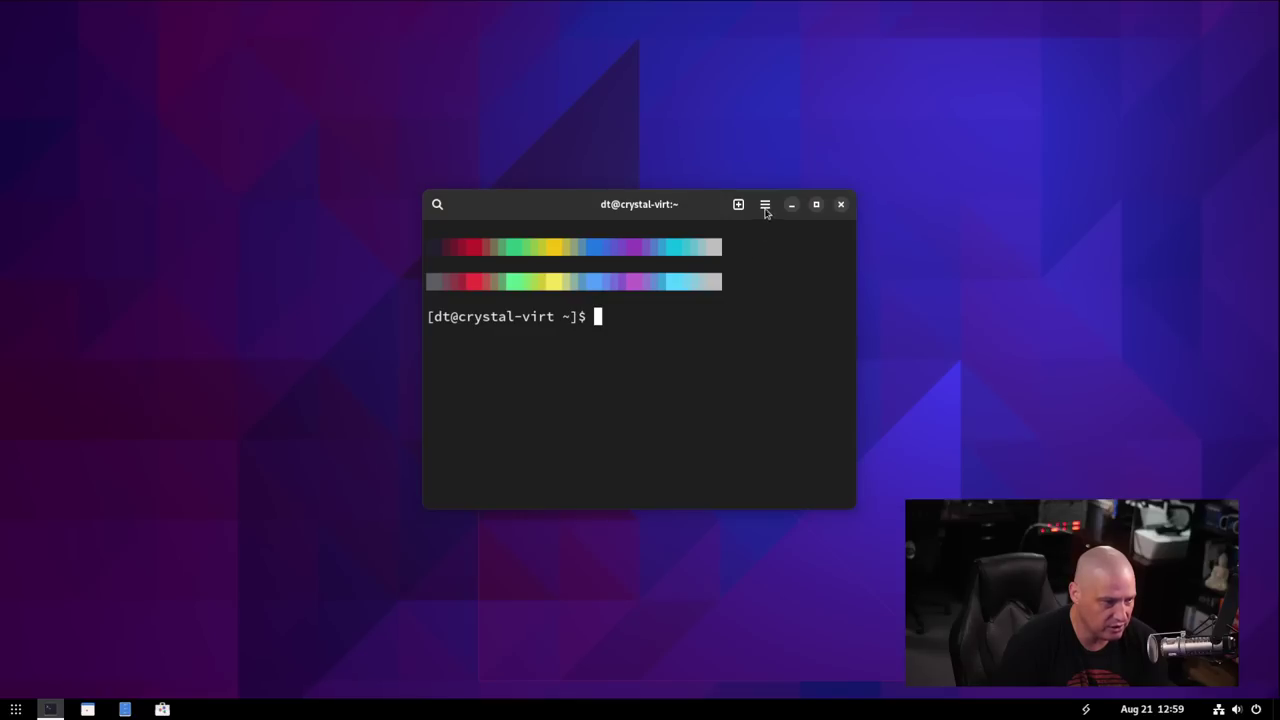
Show Console's keyboard shortcuts, maximize and restore the window, then close it.
left_click(765, 204)
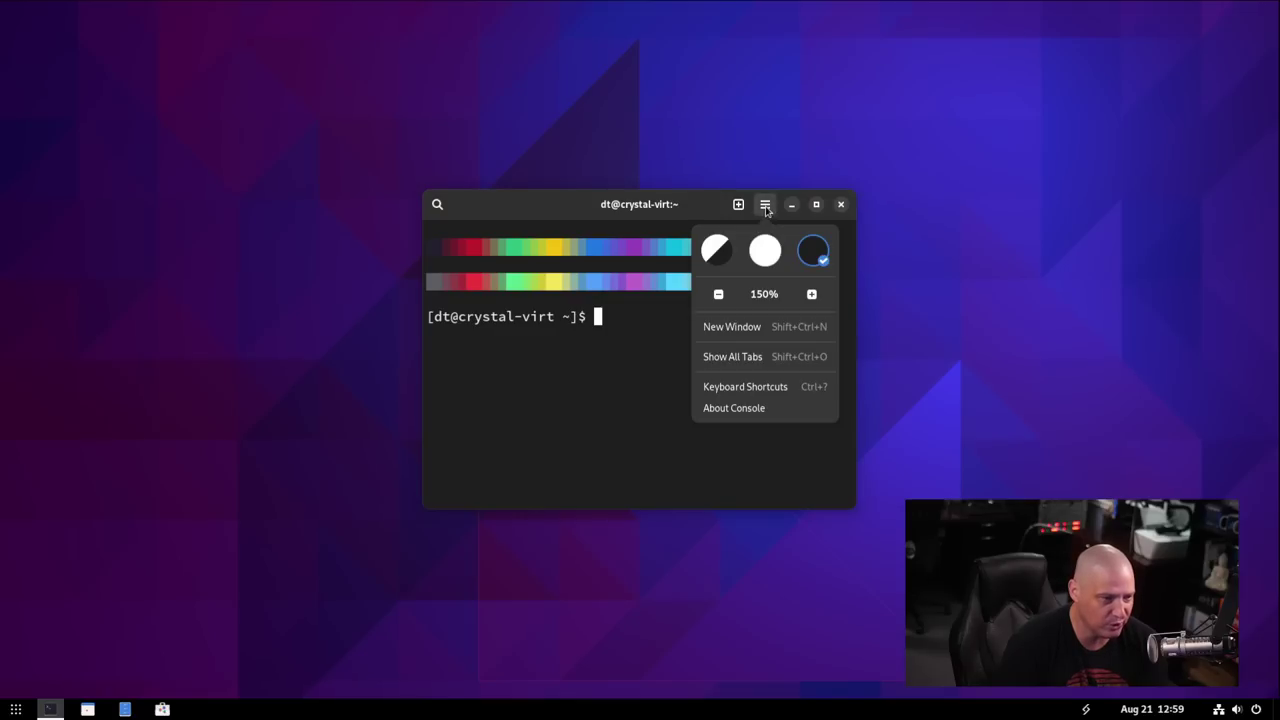
left_click(754, 390)
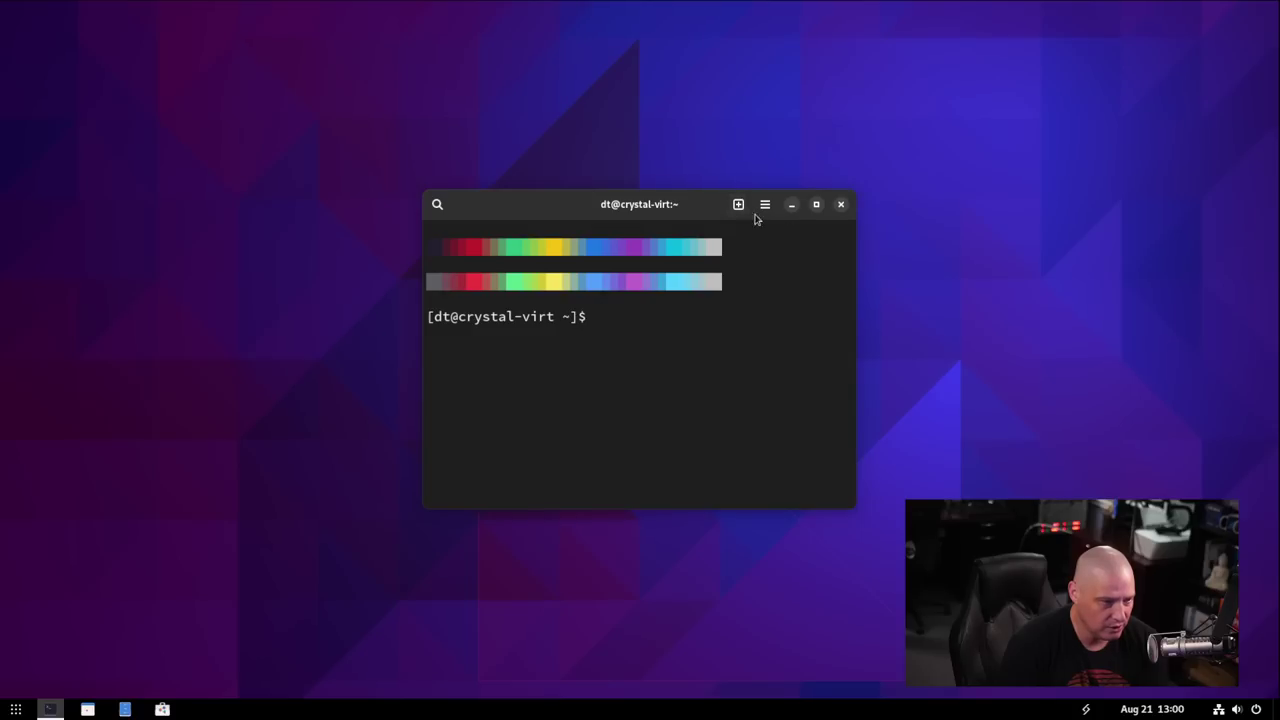
double_click(676, 206)
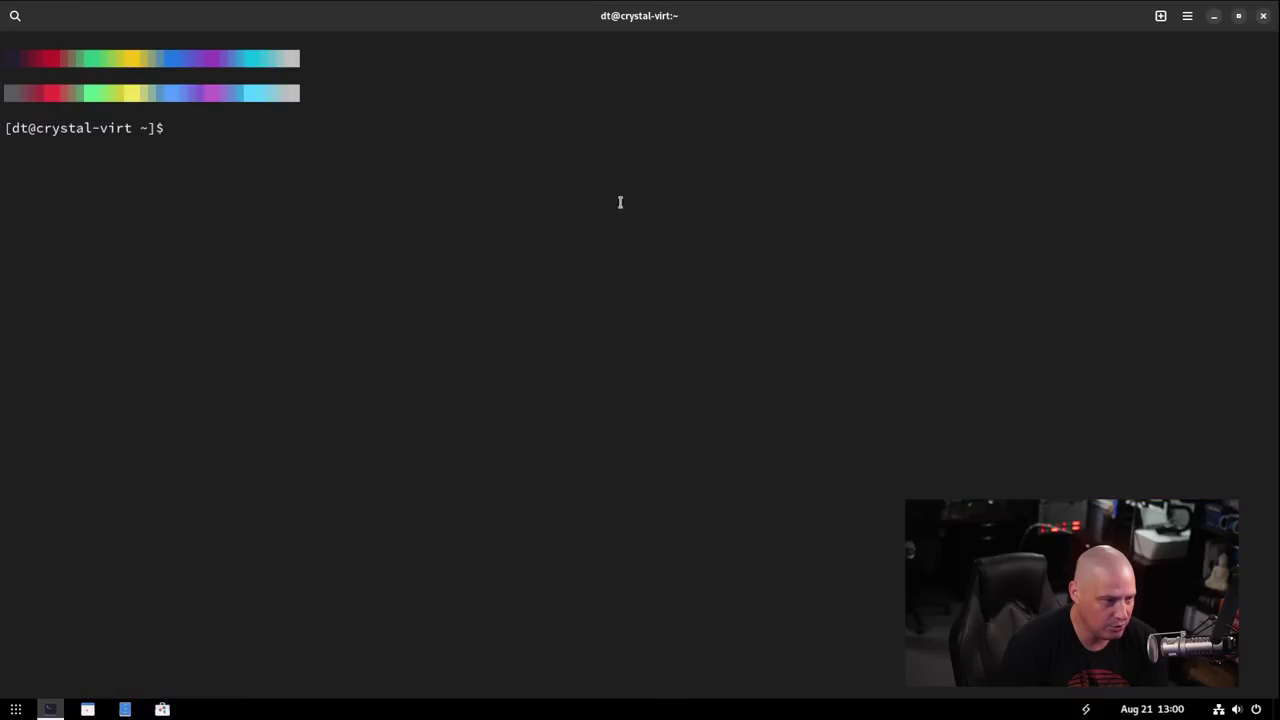
double_click(677, 28)
left_click(840, 203)
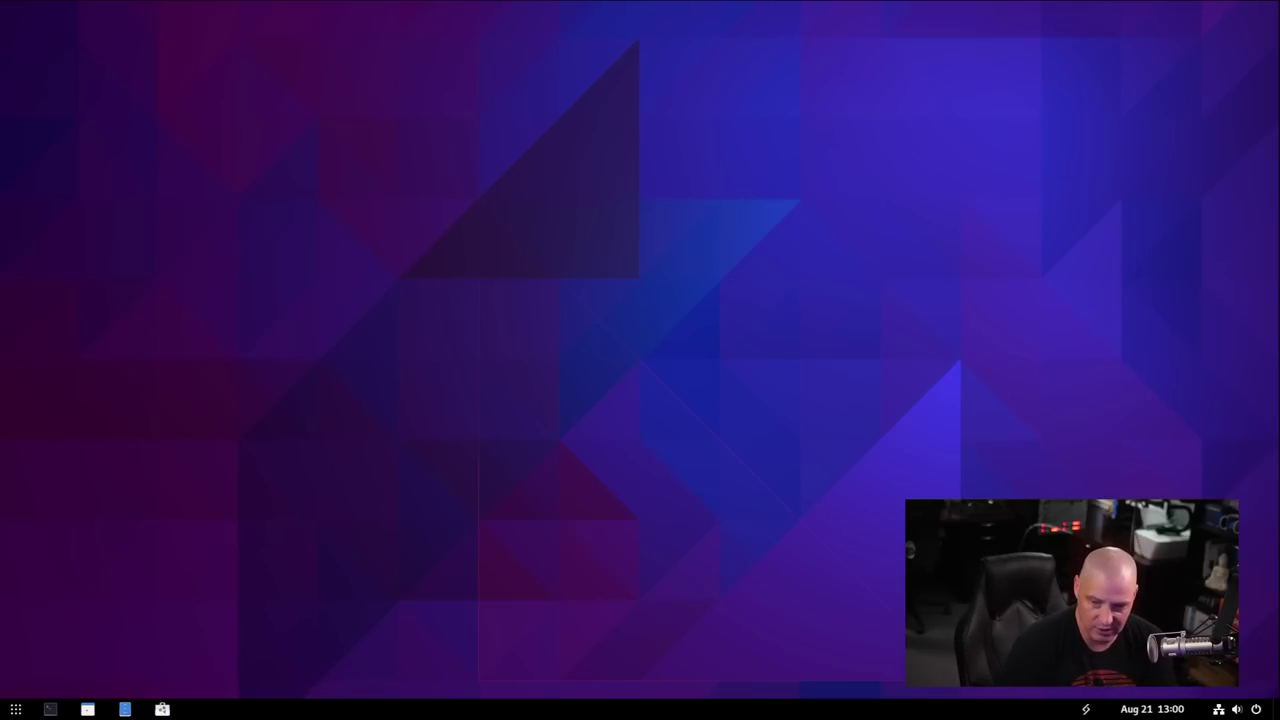
In a new maximized terminal, run 'ame install discord', authenticate with sudo, then answer 'n' to abort.
key("ctrl+alt+t")
double_click(549, 203)
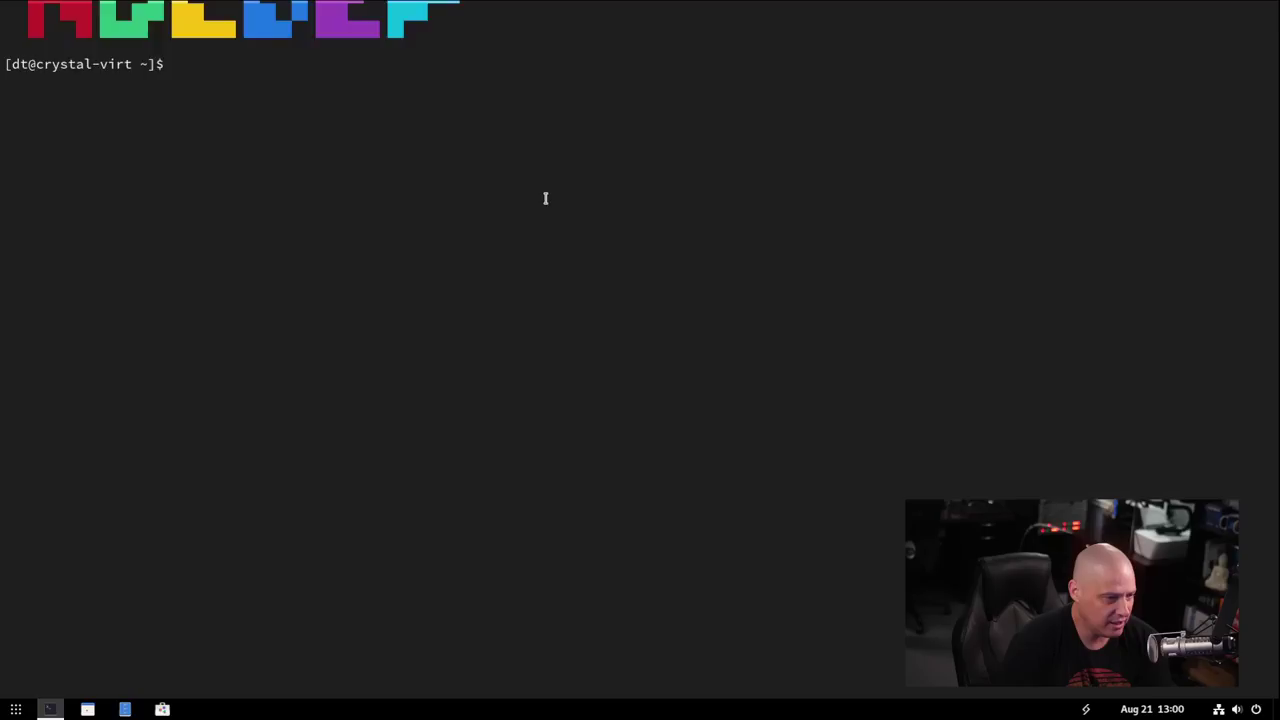
type("ame ")
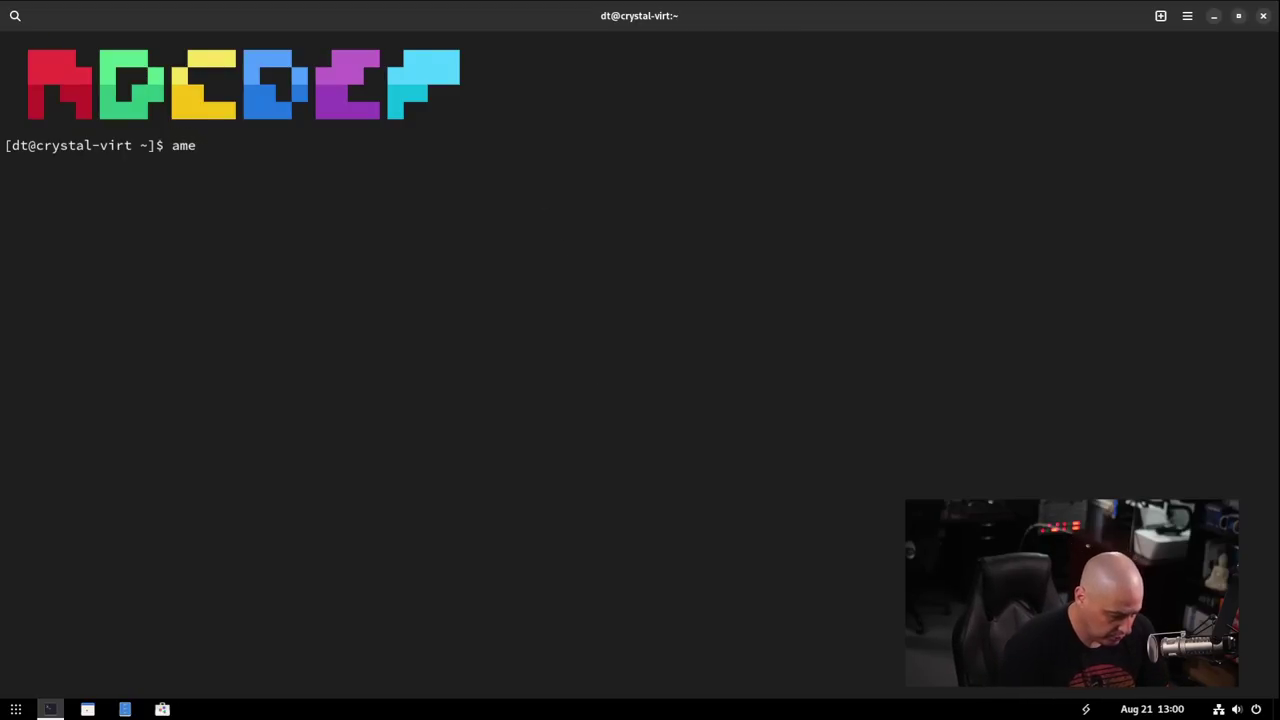
type("install ")
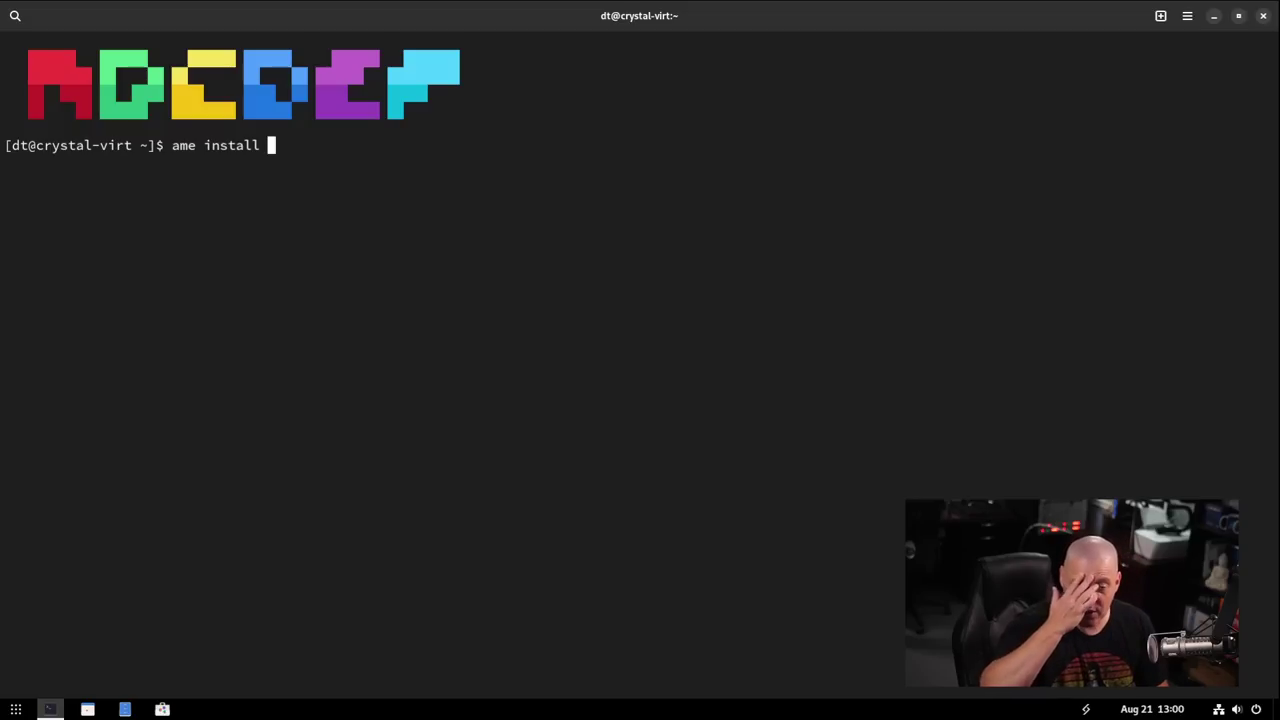
type("discord")
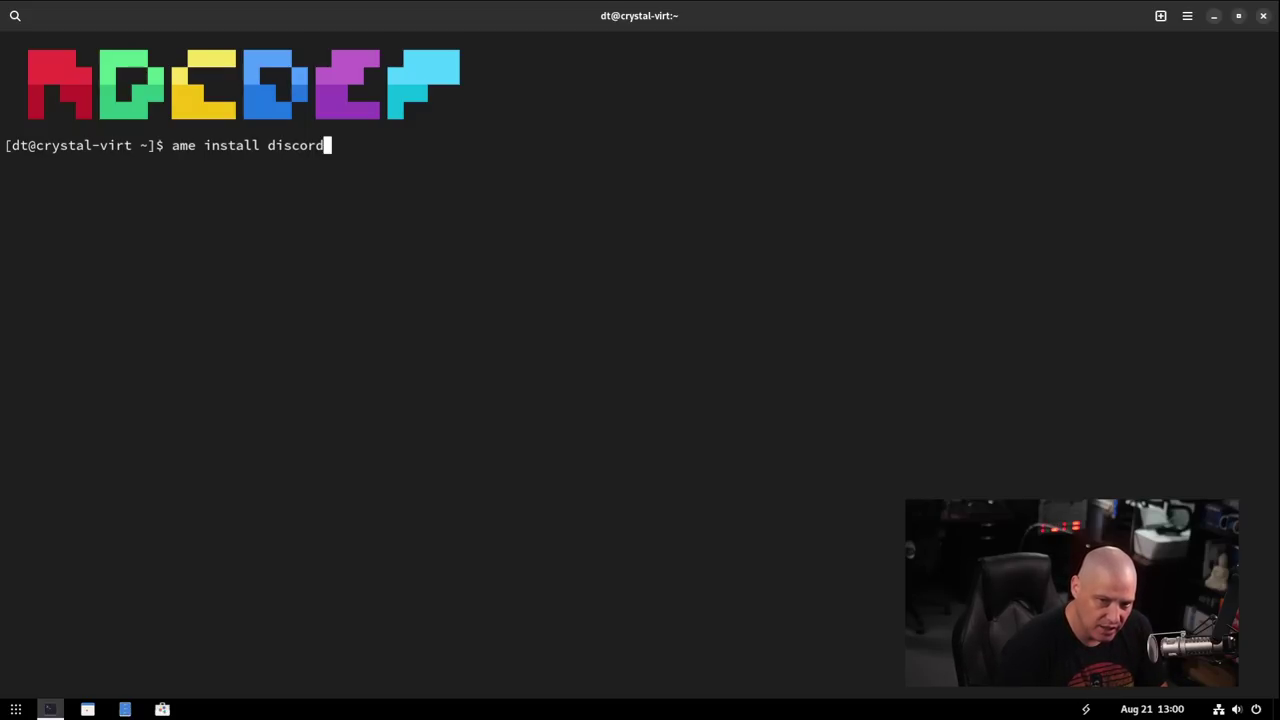
key("Return")
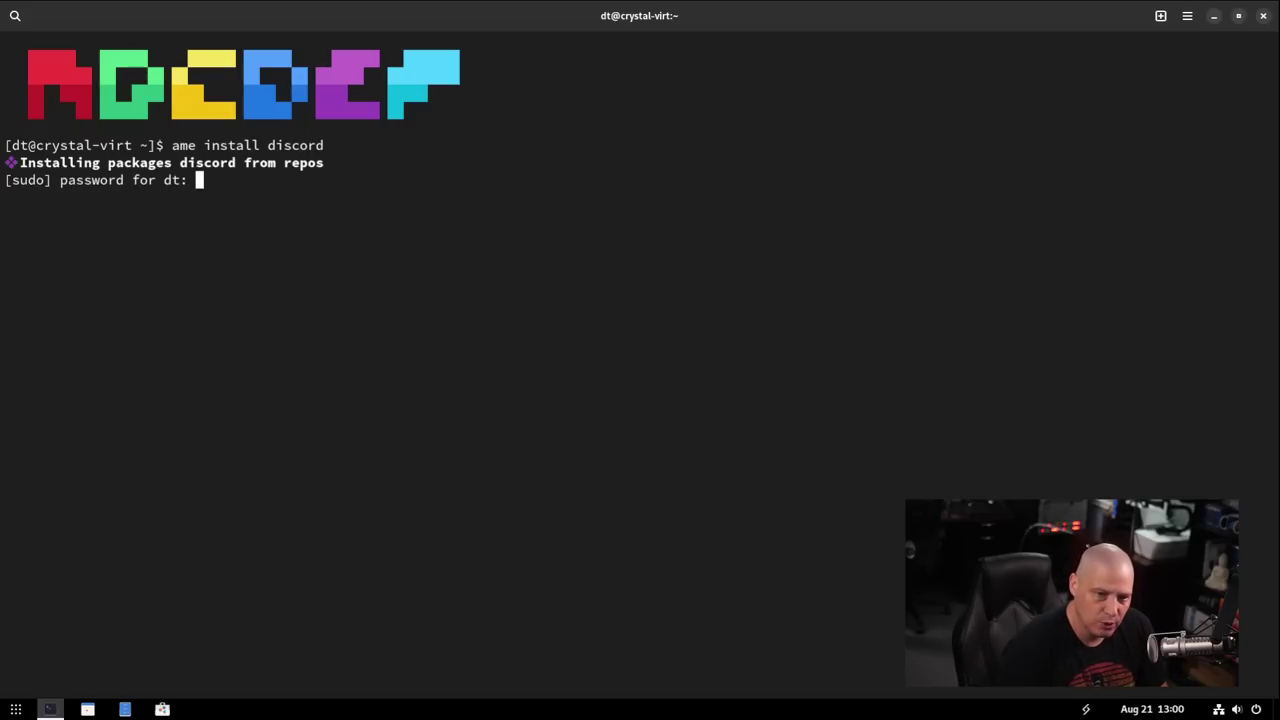
key("Return")
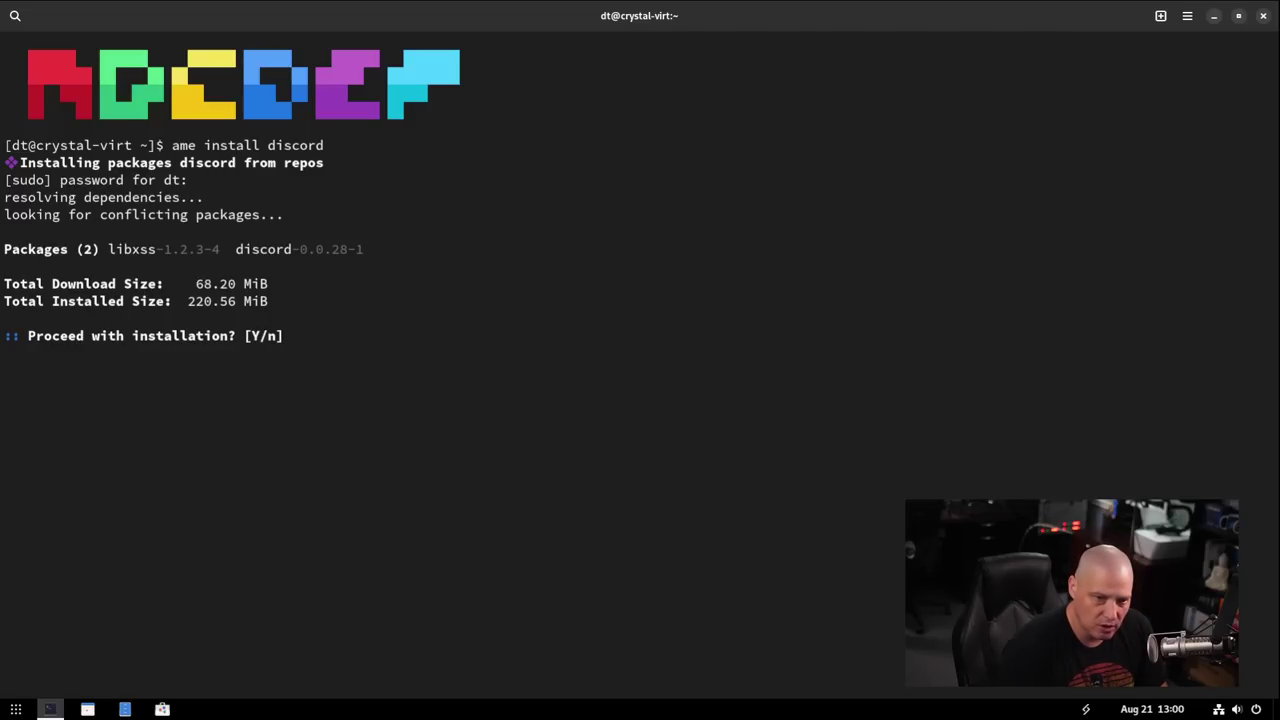
type("n")
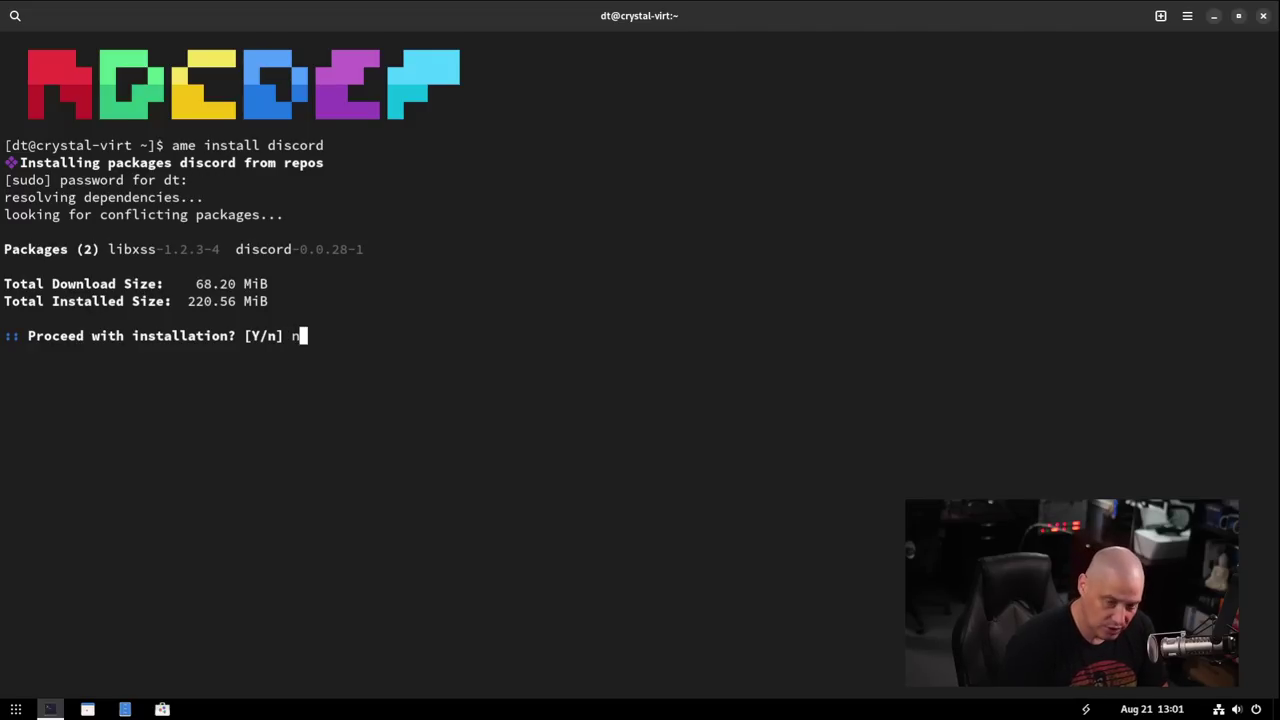
key("Return")
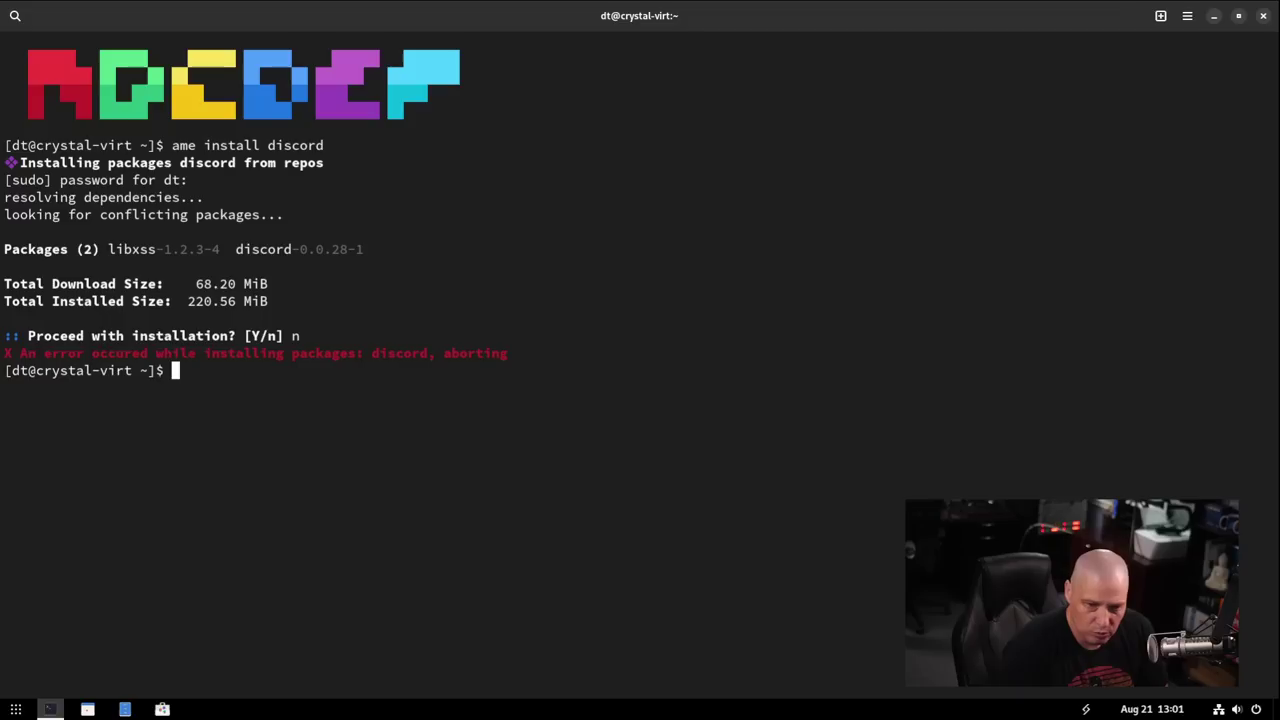
Rerun the install command for spotify instead of discord, accept its dependencies, and skip the package review.
key("Up")
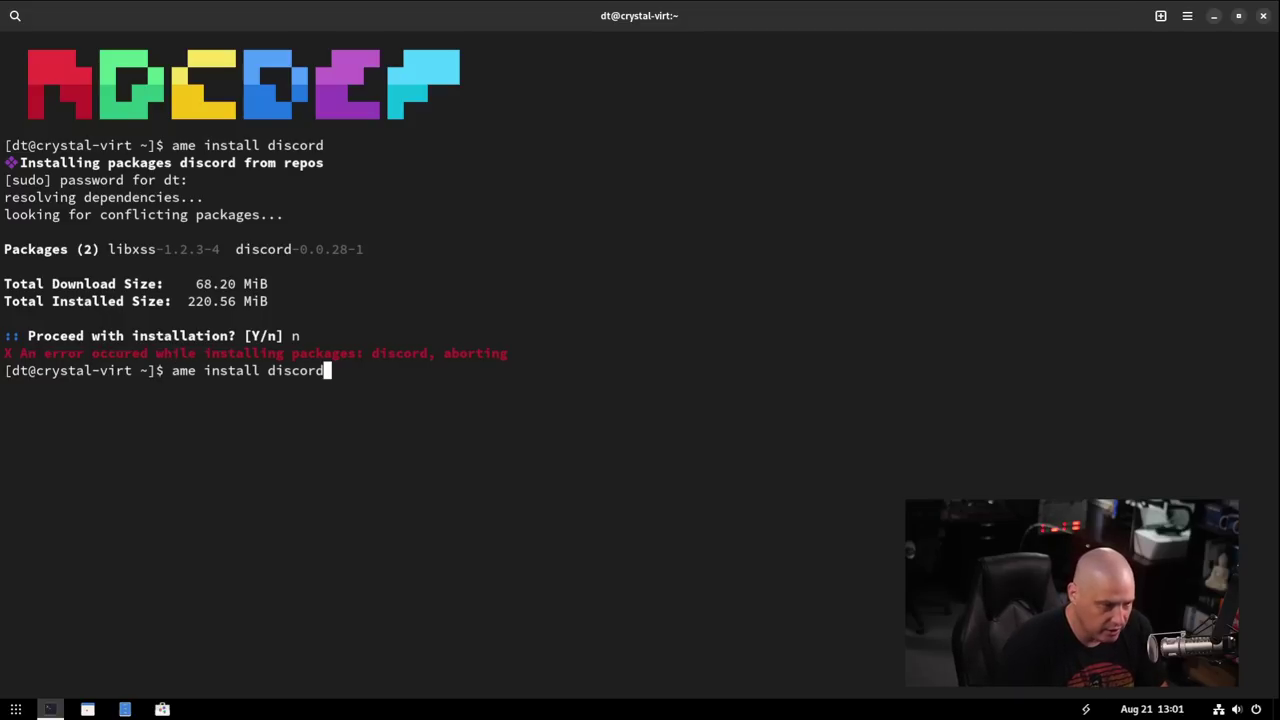
key("BackSpace")
key("BackSpace")
key("BackSpace")
key("BackSpace")
key("BackSpace")
key("BackSpace")
key("BackSpace")
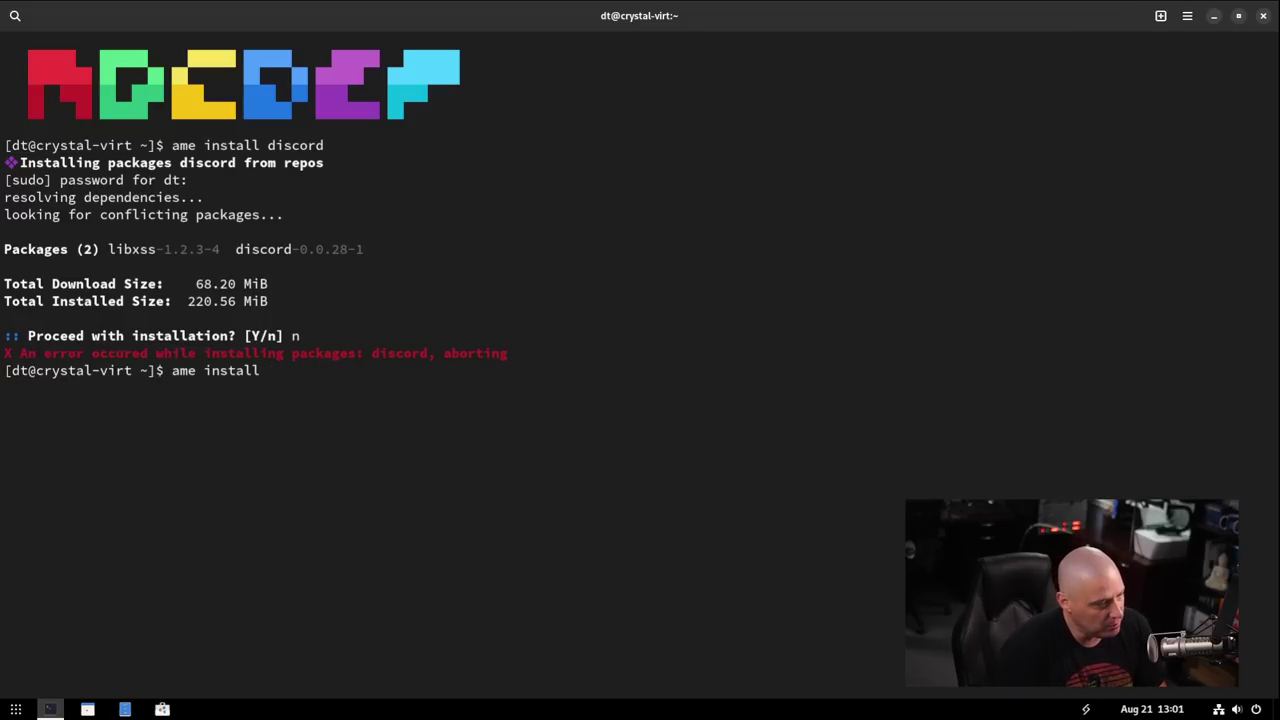
type("spotify")
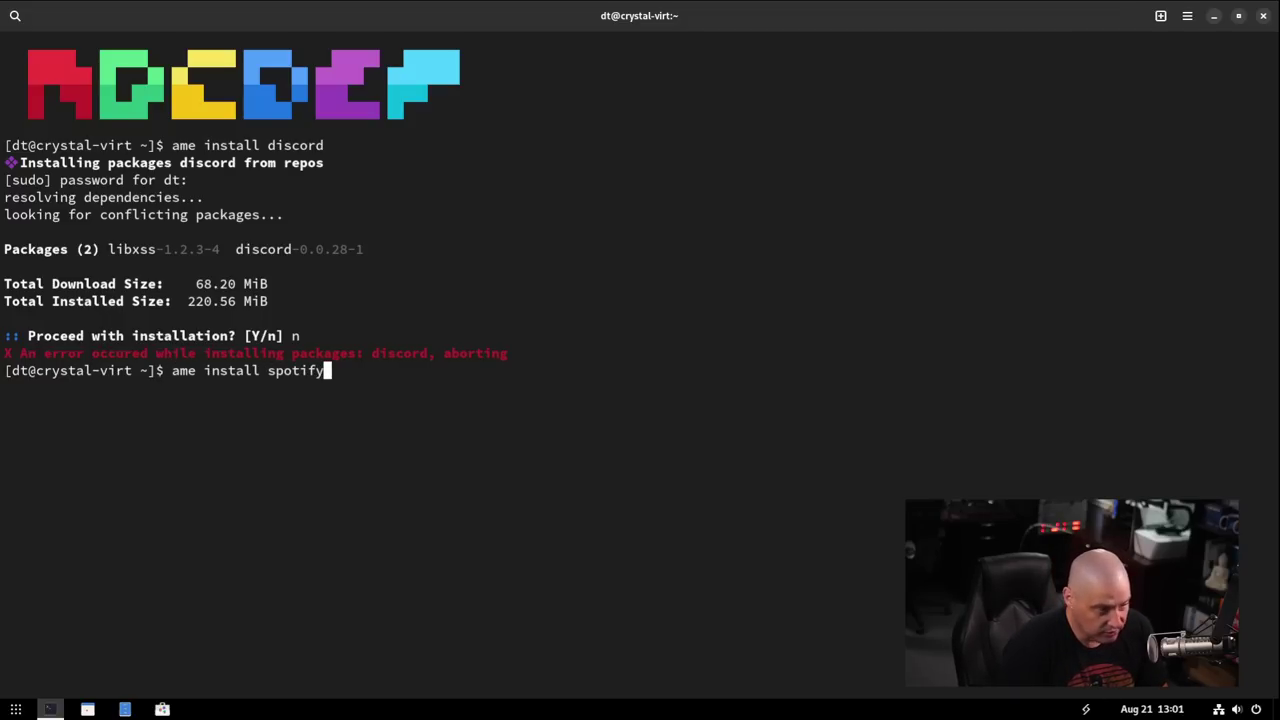
key("Return")
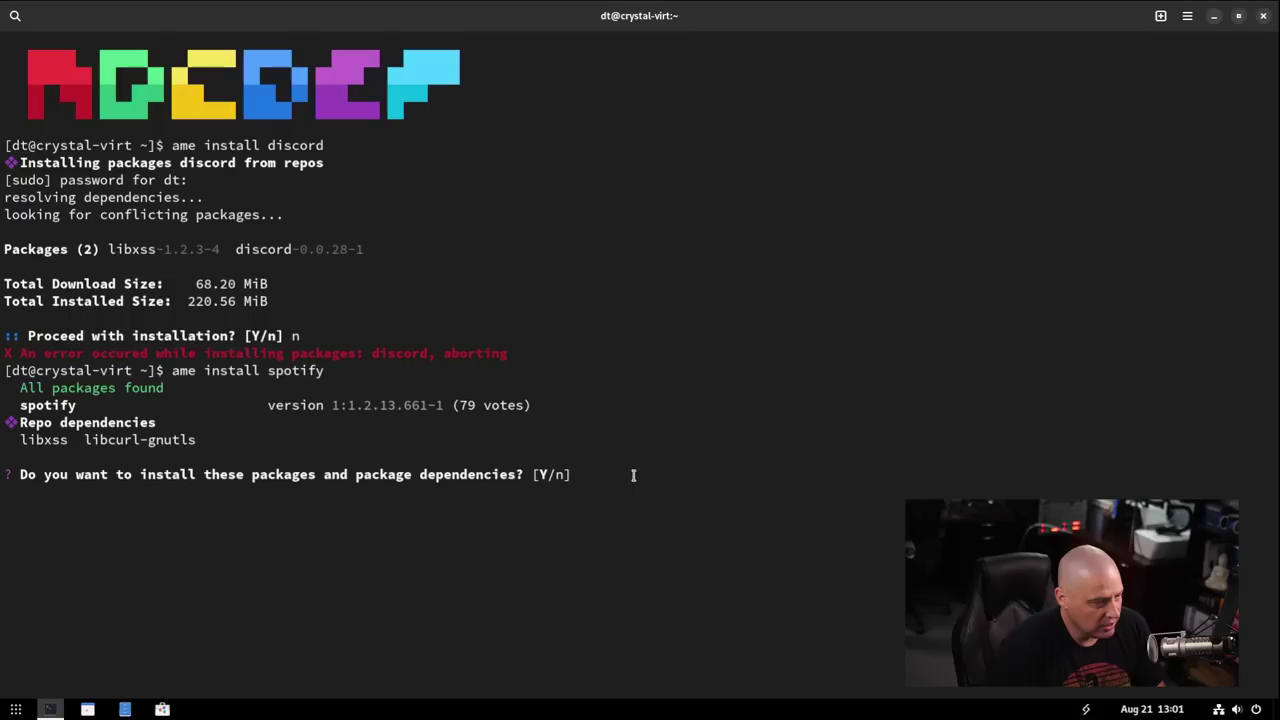
key("Return")
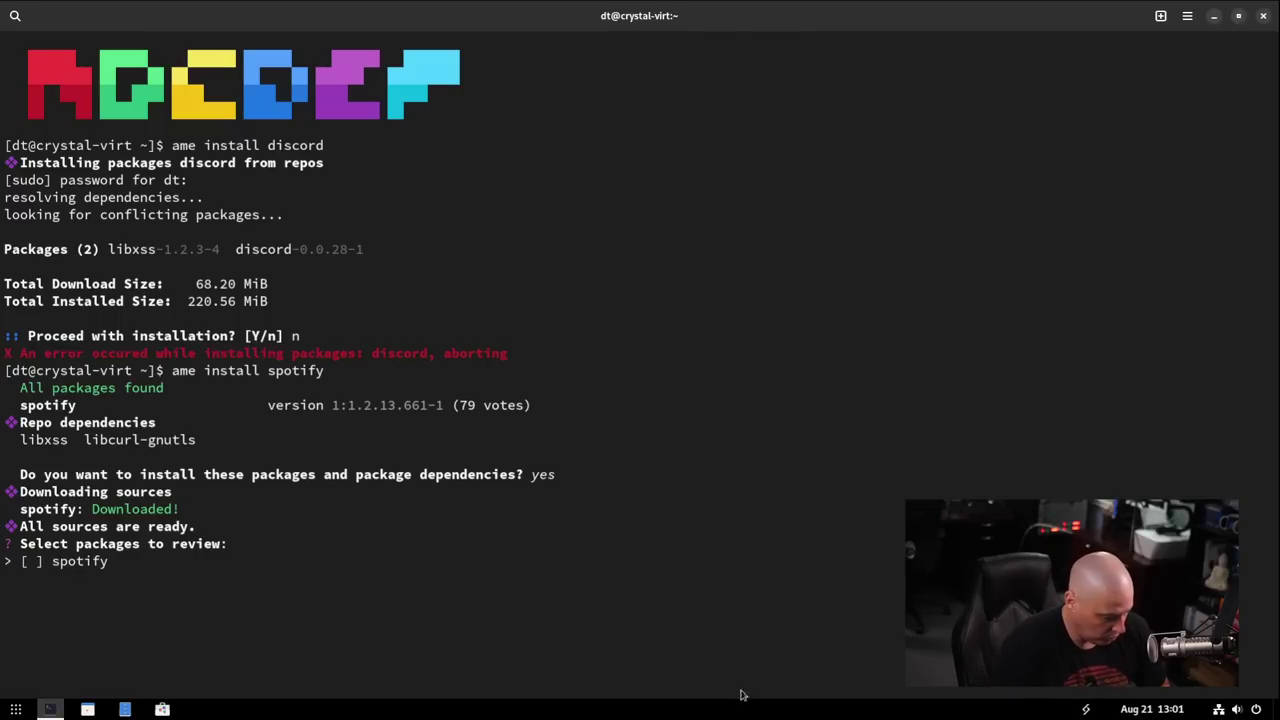
key("Return")
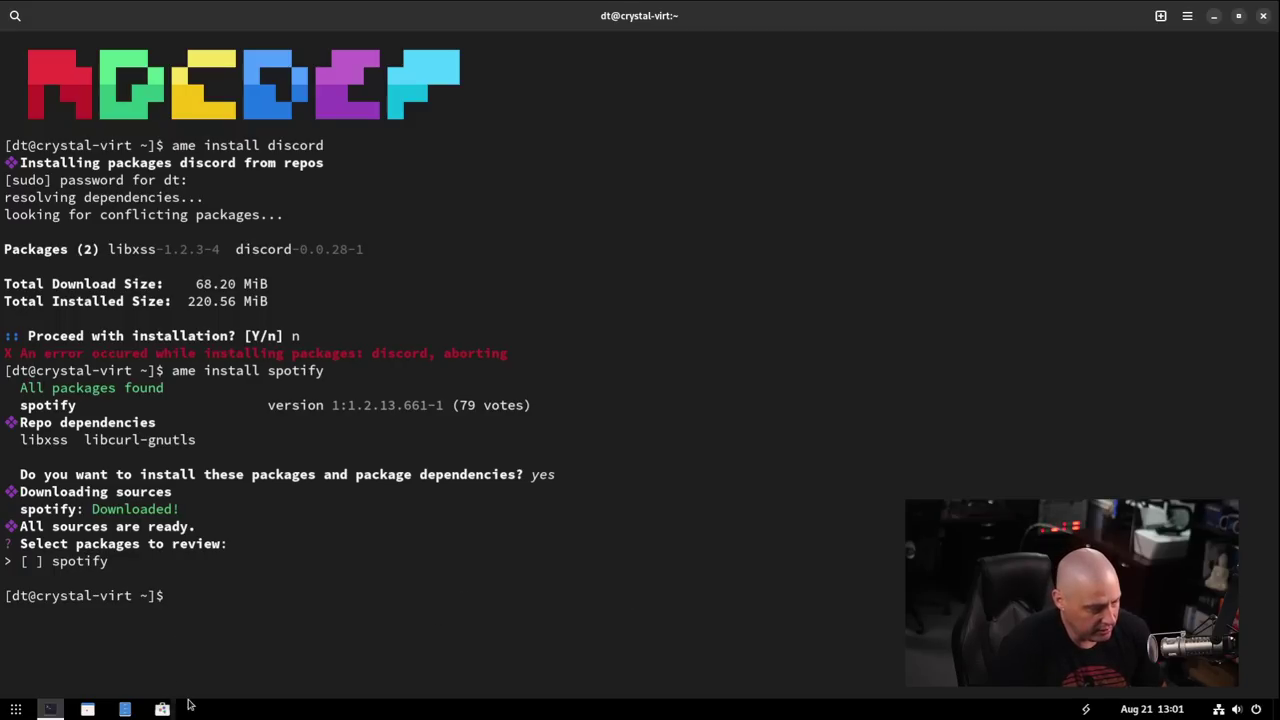
Switch to GNOME Software, close the terminal, and glance at Updates before returning to Explore.
left_click(162, 709)
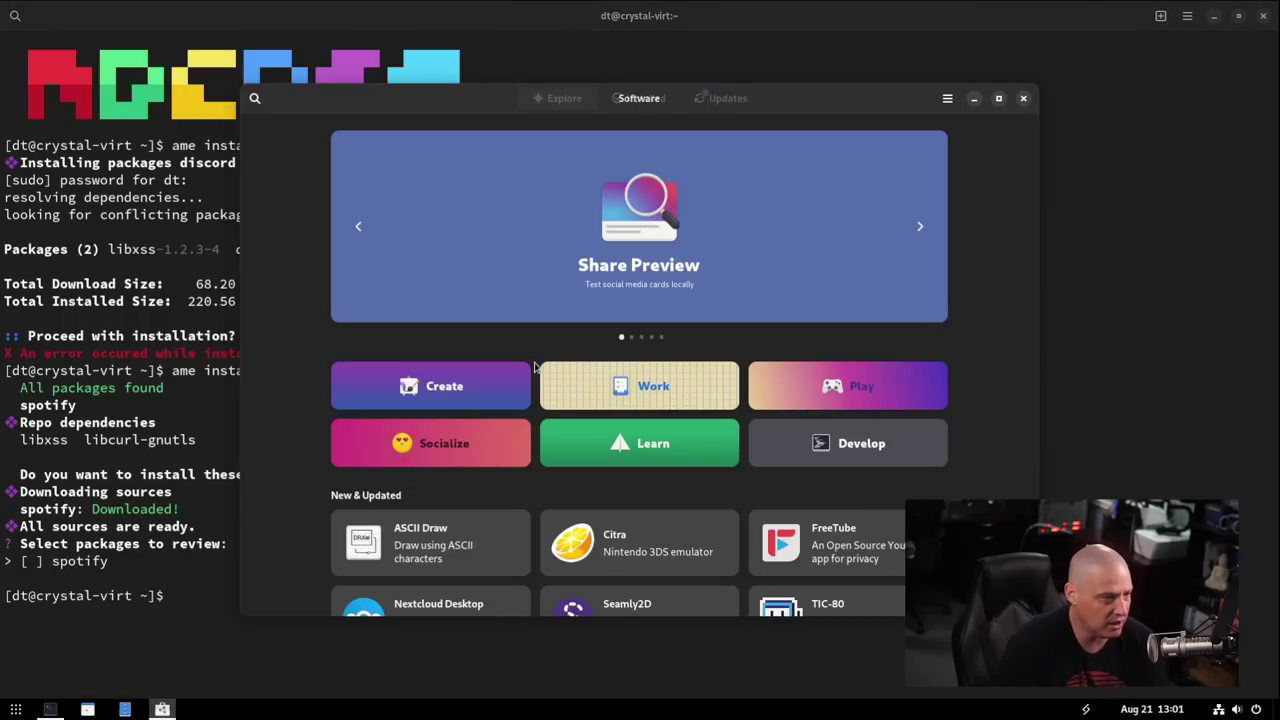
left_click(1264, 17)
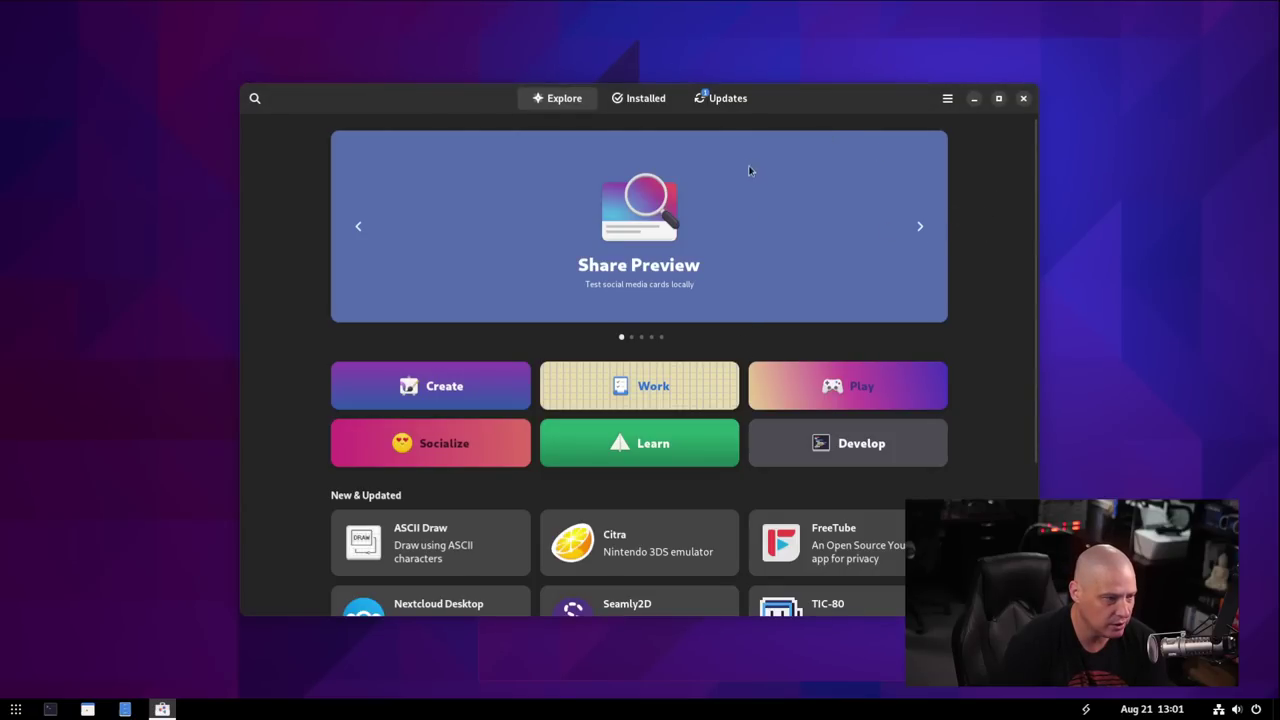
left_click(721, 98)
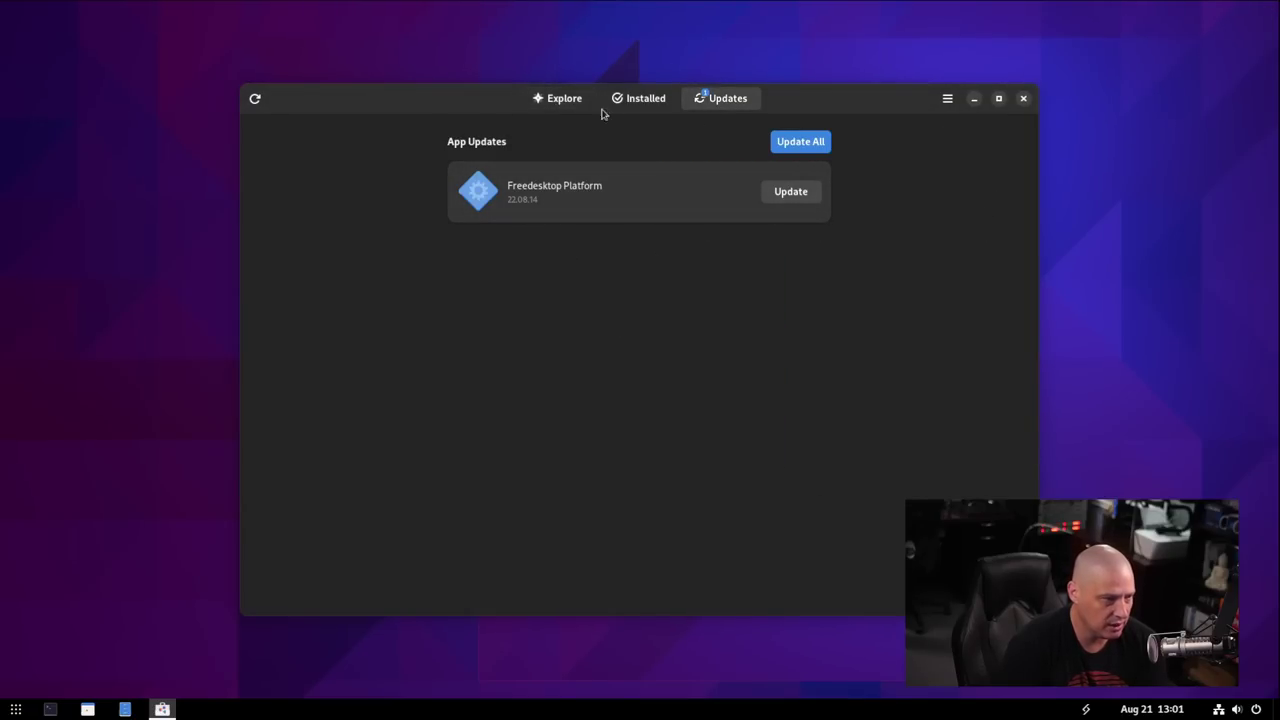
left_click(562, 104)
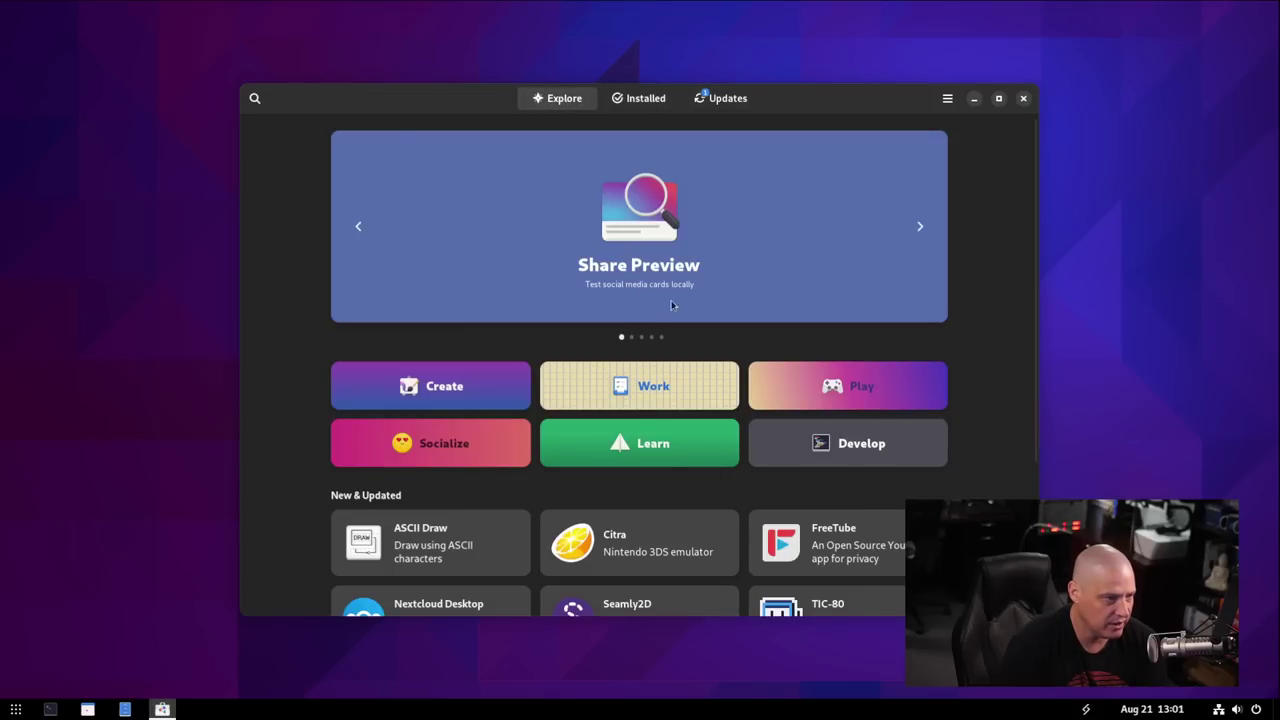
Search for 'spotify' and open the Spotify app's details page.
left_click(255, 98)
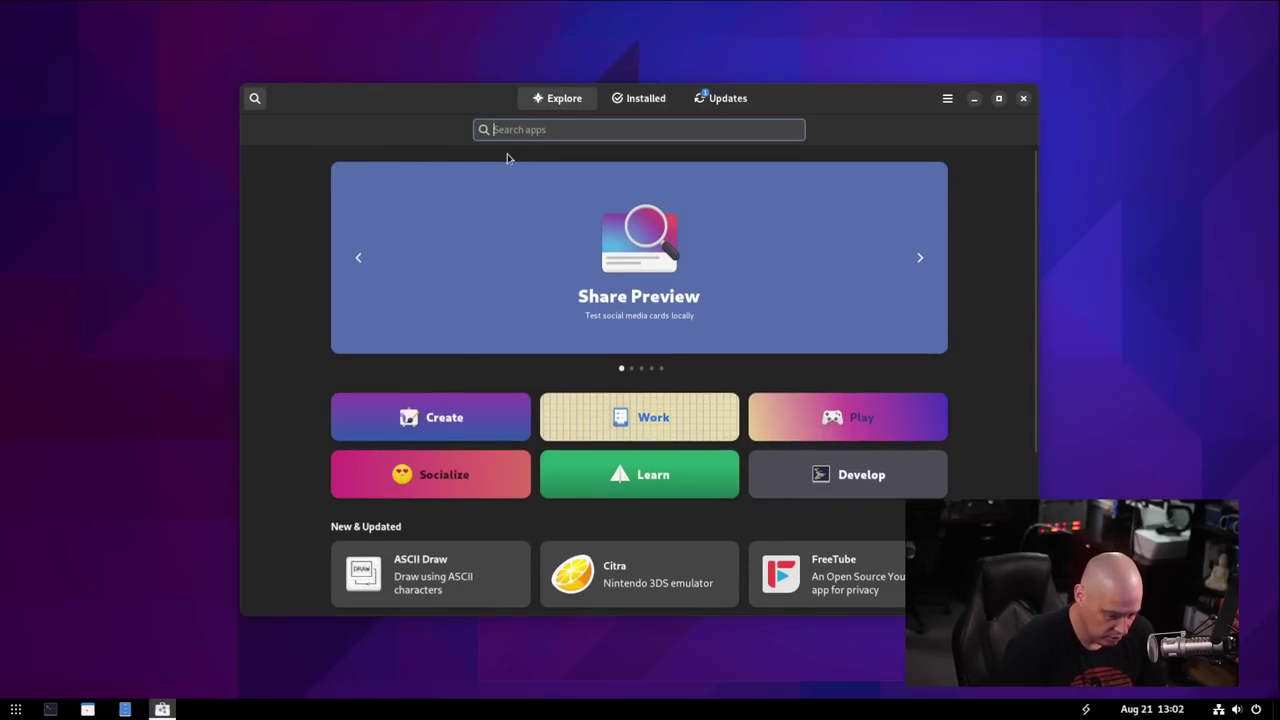
type("spotify")
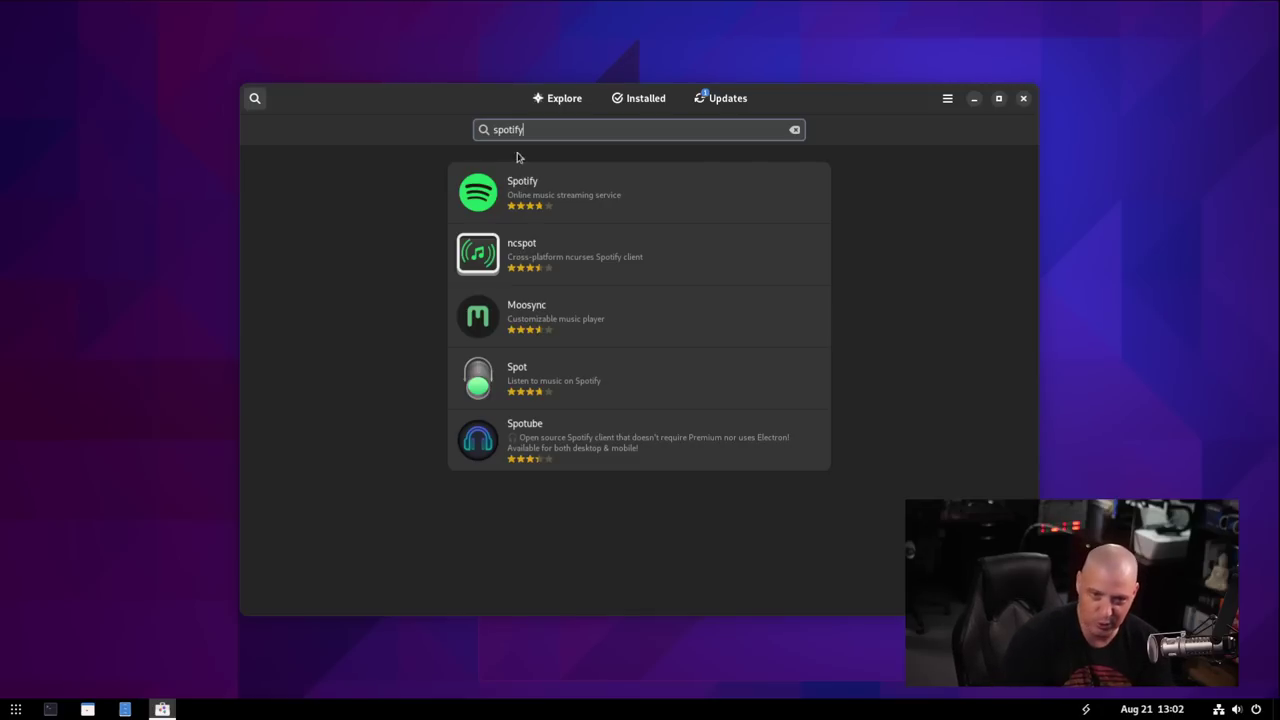
left_click(537, 181)
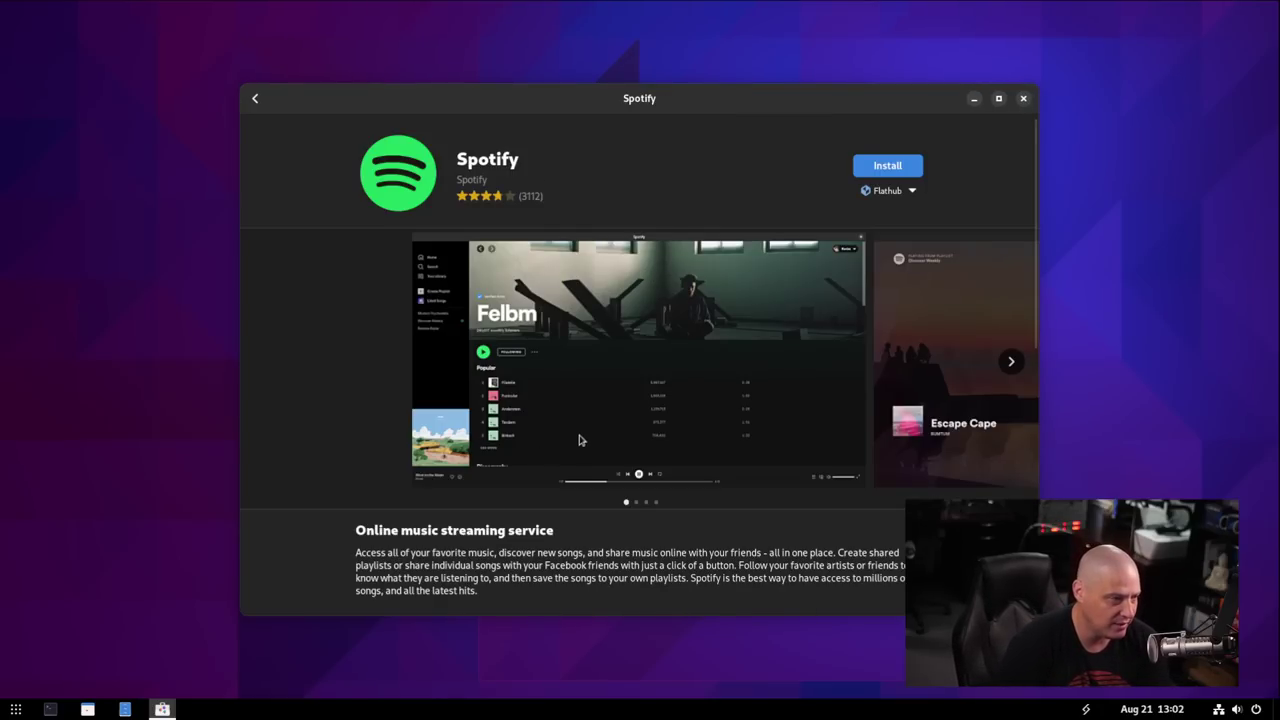
Check the Flathub source dropdown, install Spotify from Flathub, and open it once installed.
left_click(905, 194)
left_click(905, 194)
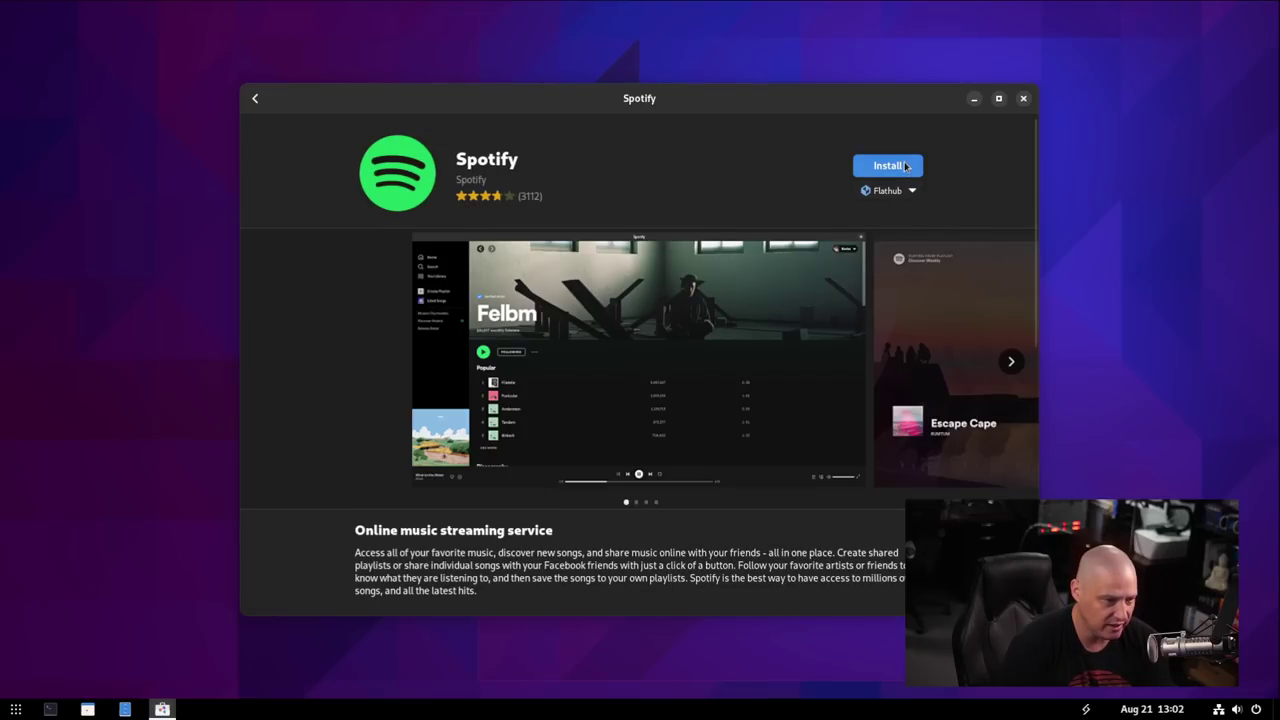
left_click(887, 166)
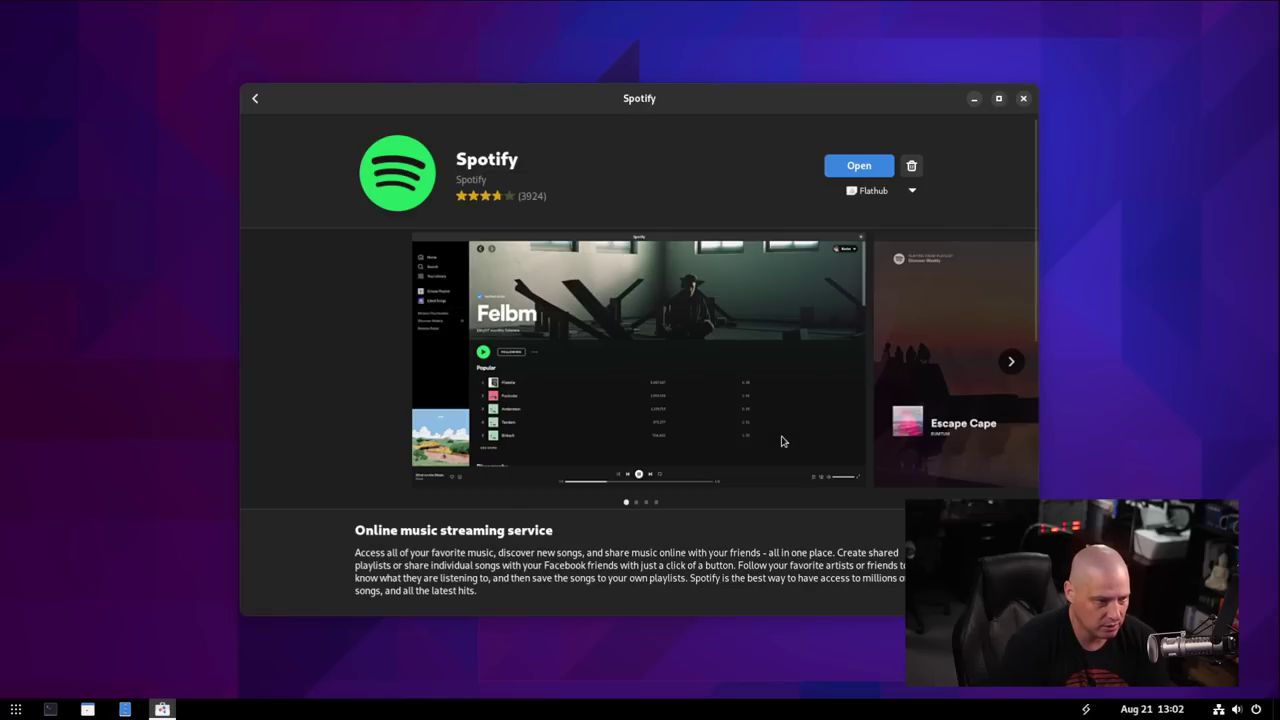
left_click(866, 170)
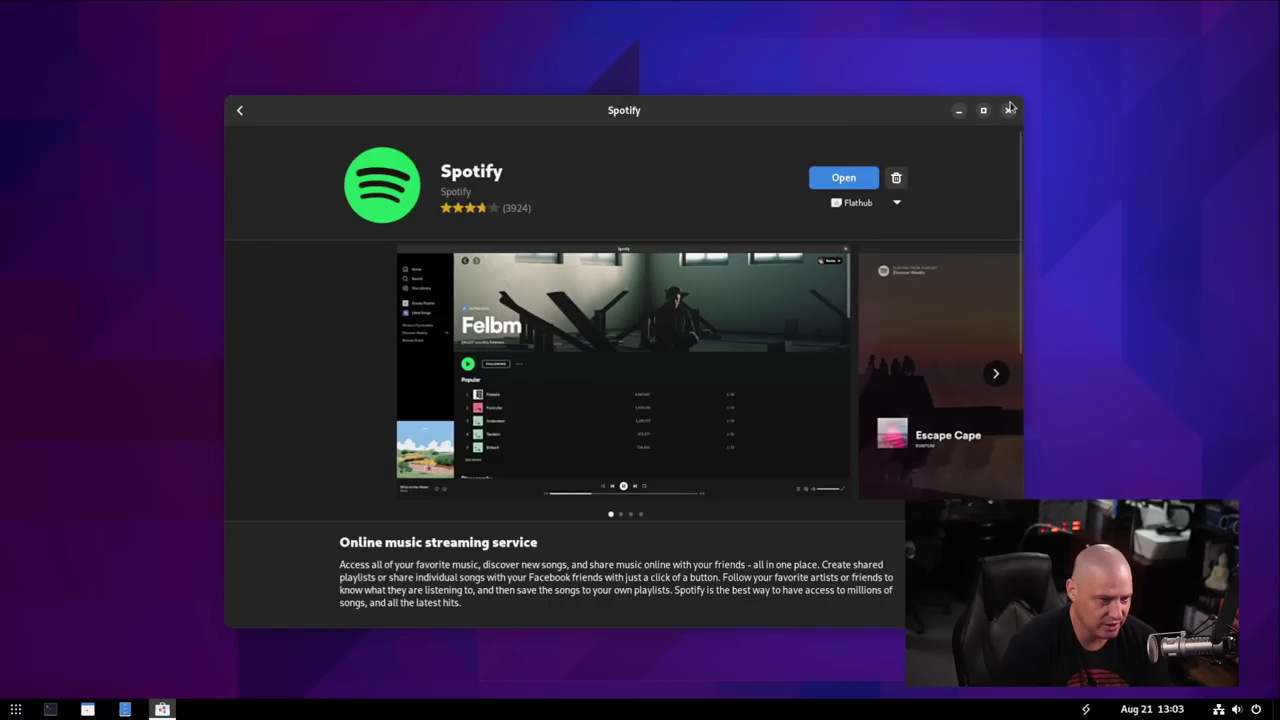
Close GNOME Software and launch Spotify by searching 'spot' in Show Apps.
left_click(1007, 111)
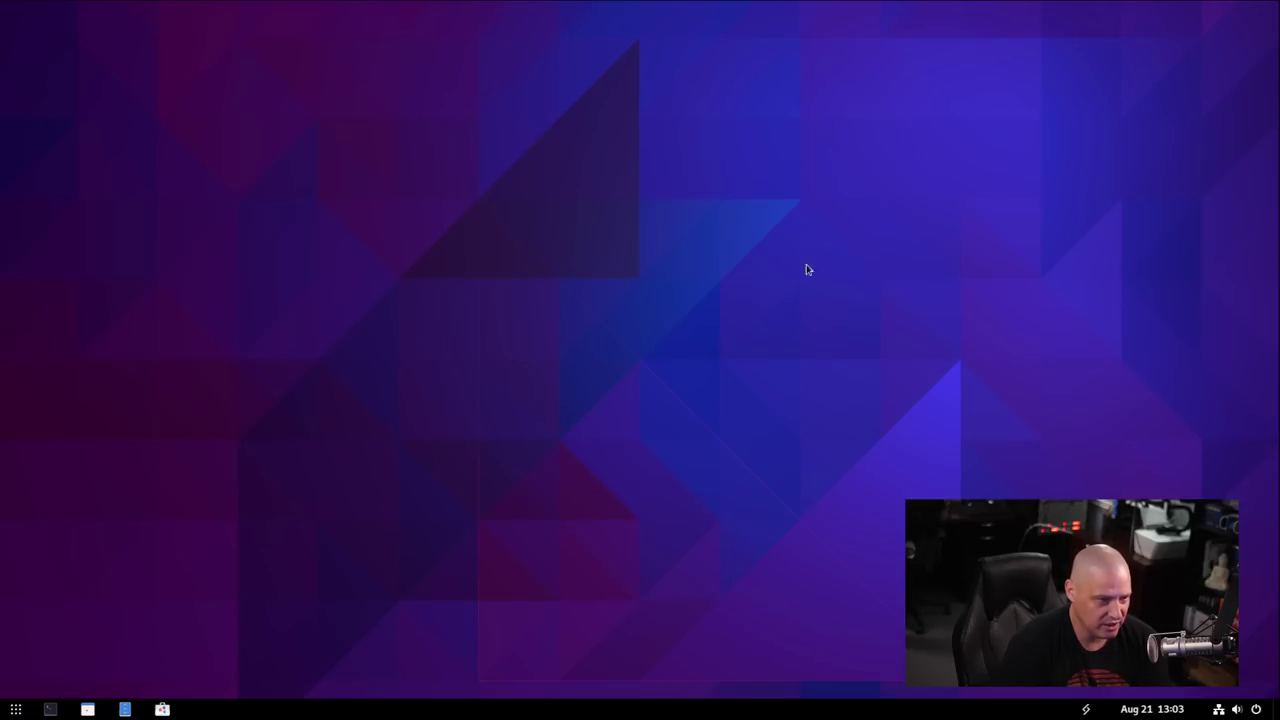
left_click(16, 709)
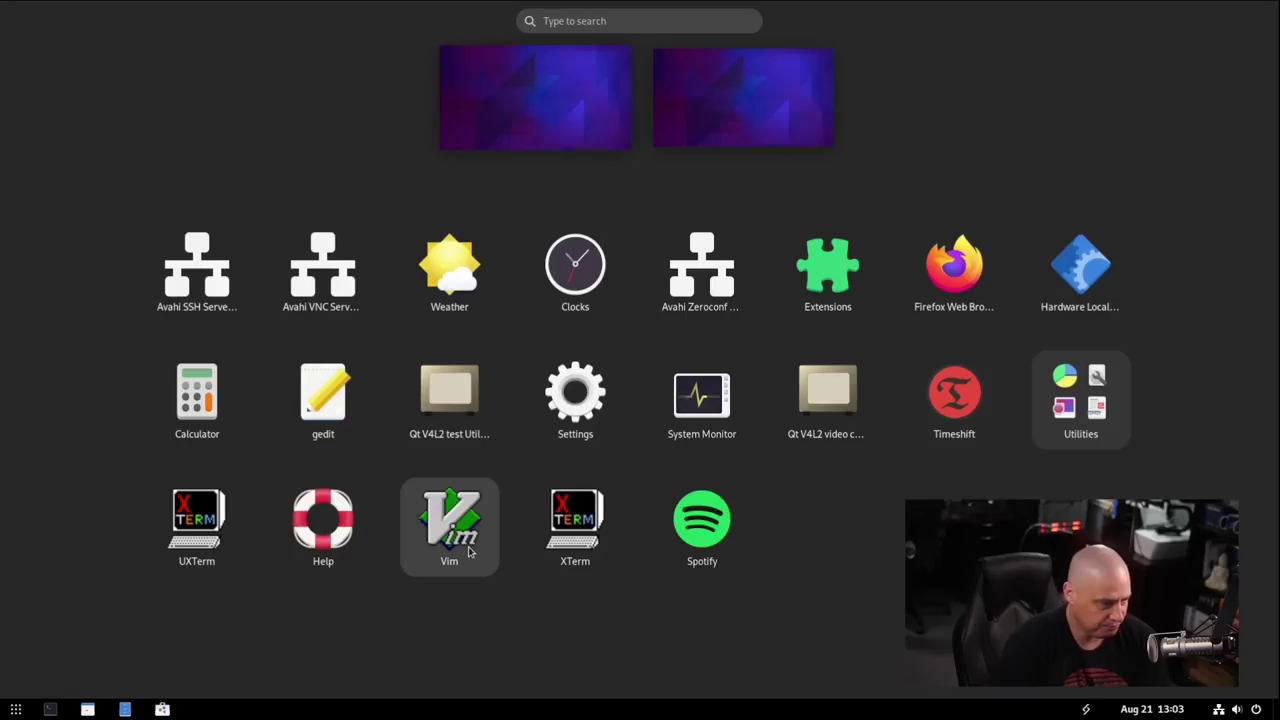
type("spotif")
key("Return")
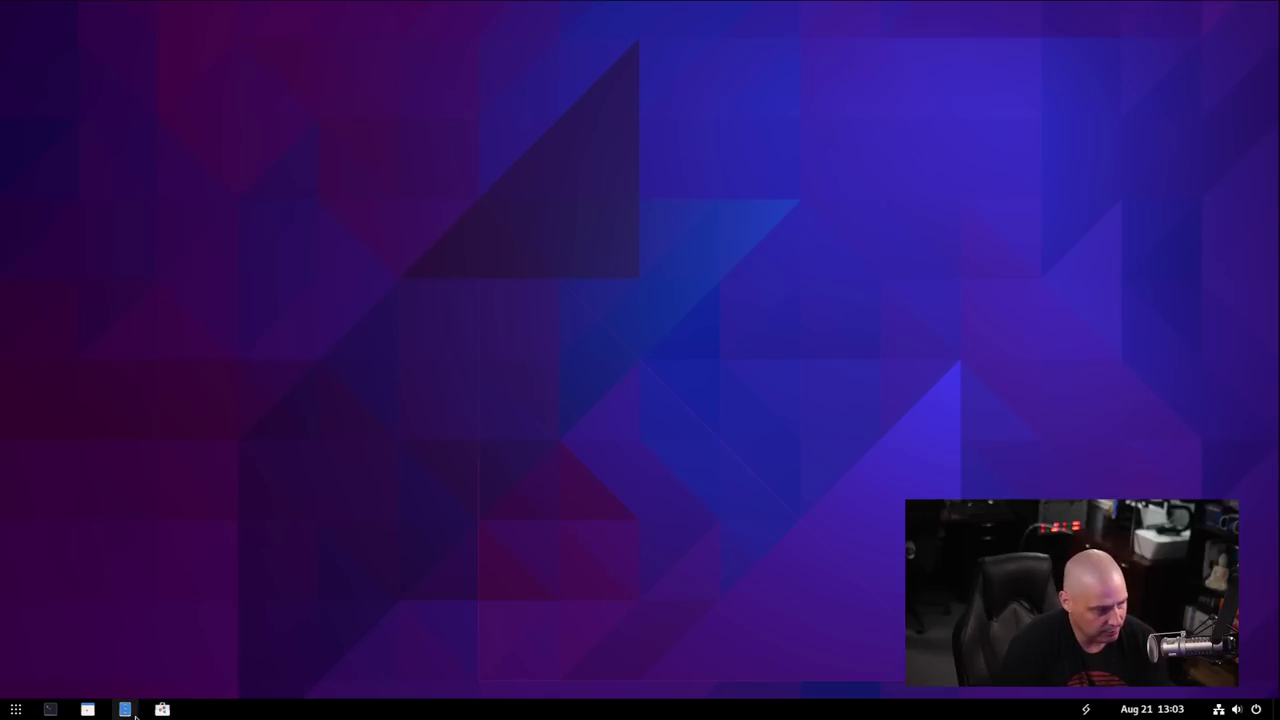
Open a maximized terminal and run 'flatpak list' to see the installed Flatpak apps.
left_click(47, 710)
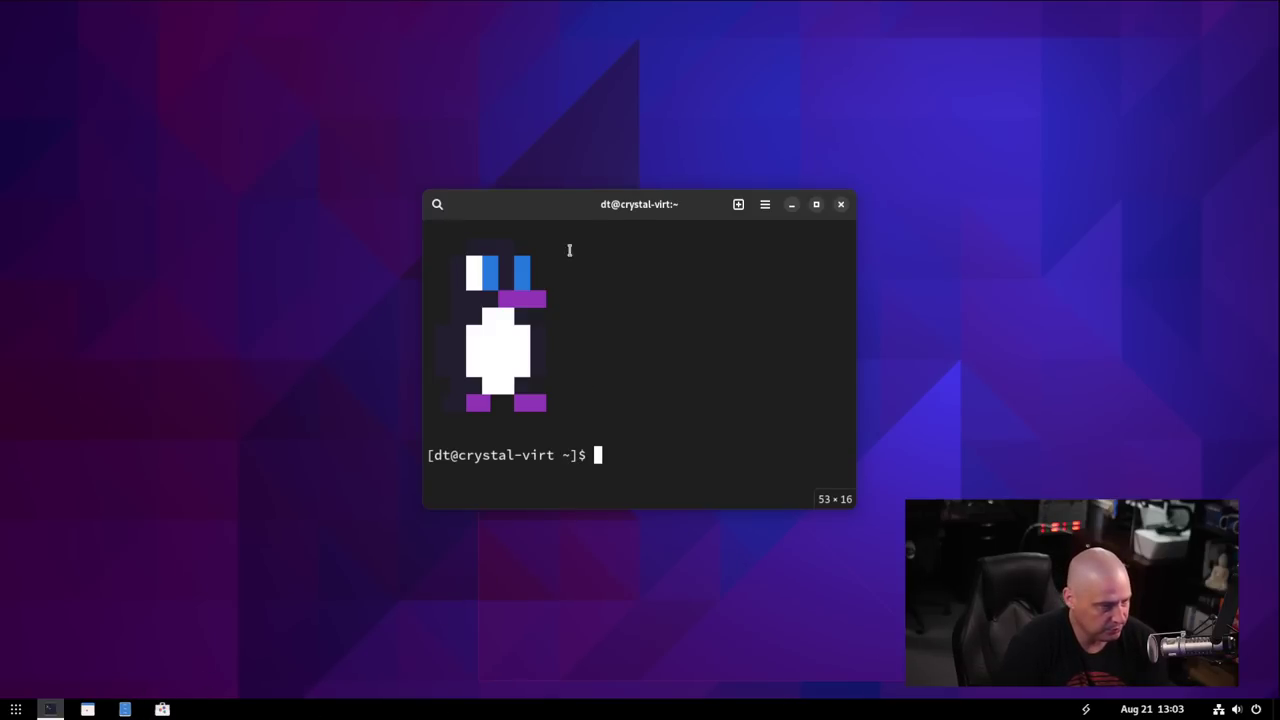
key("super+Up")
type("fl")
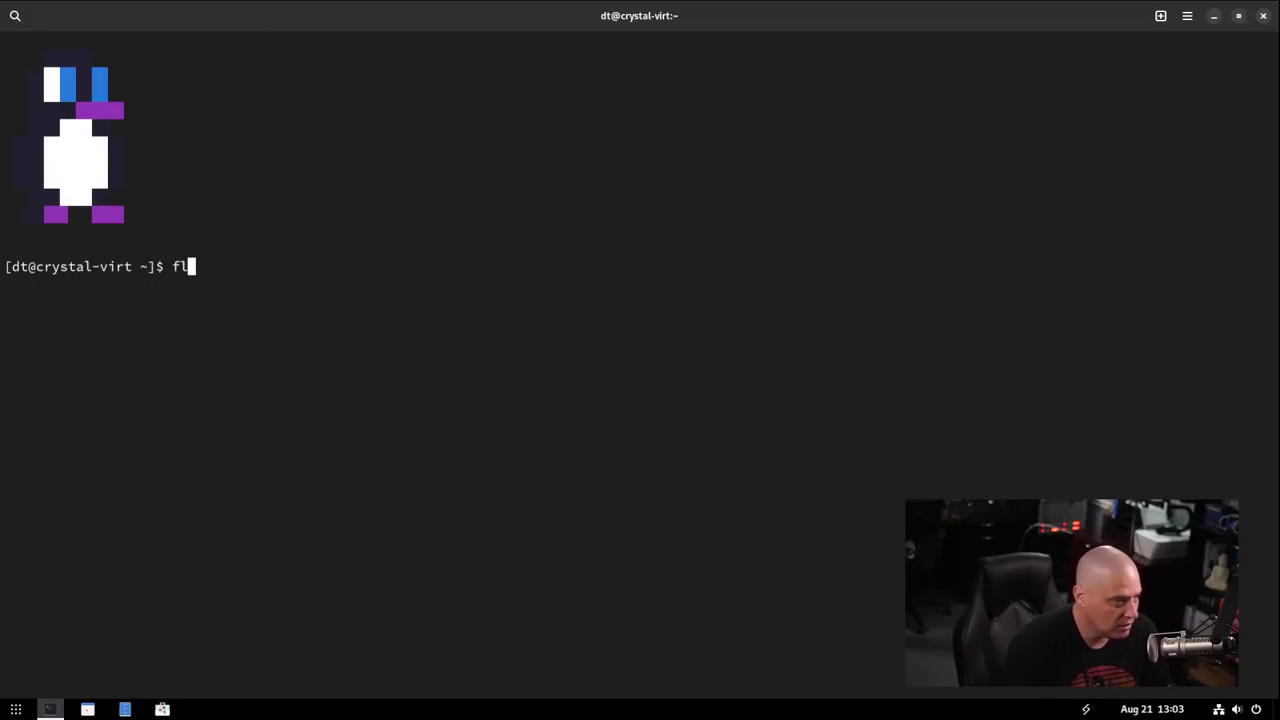
type("atpak list")
key("Return")
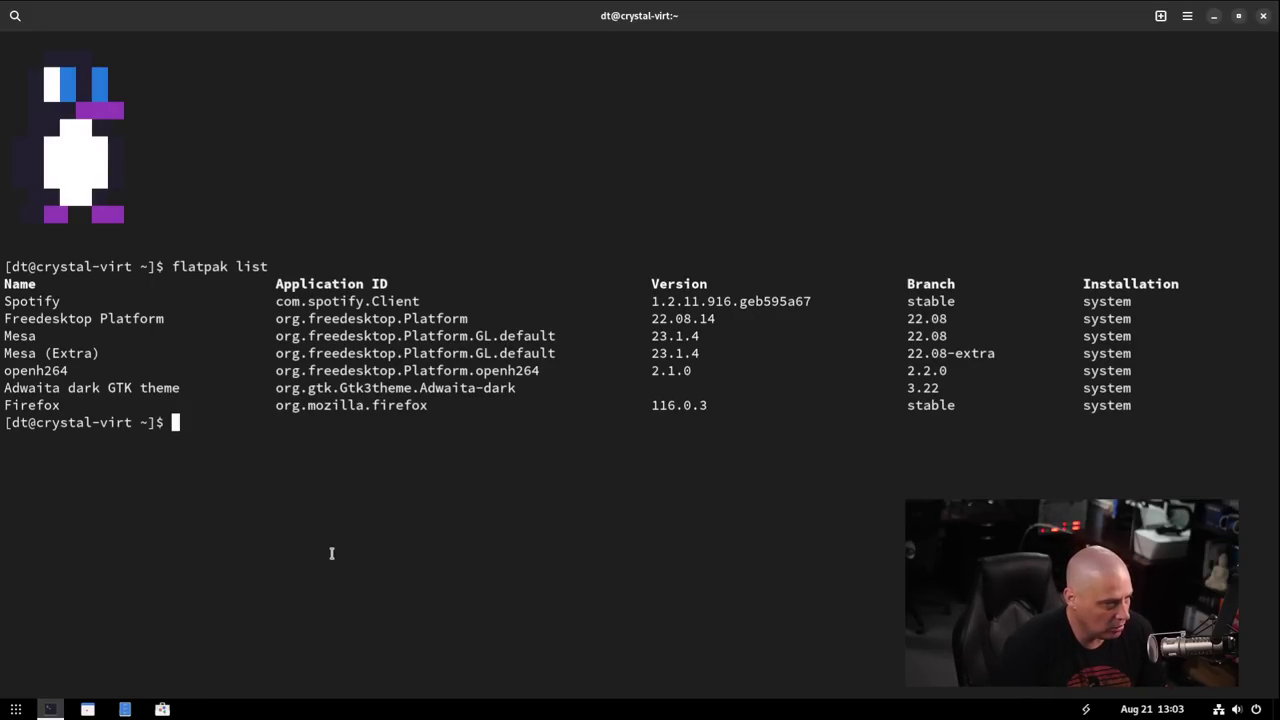
Launch Spotify with 'flatpak run com.spotify.Client'.
type("flatpak r")
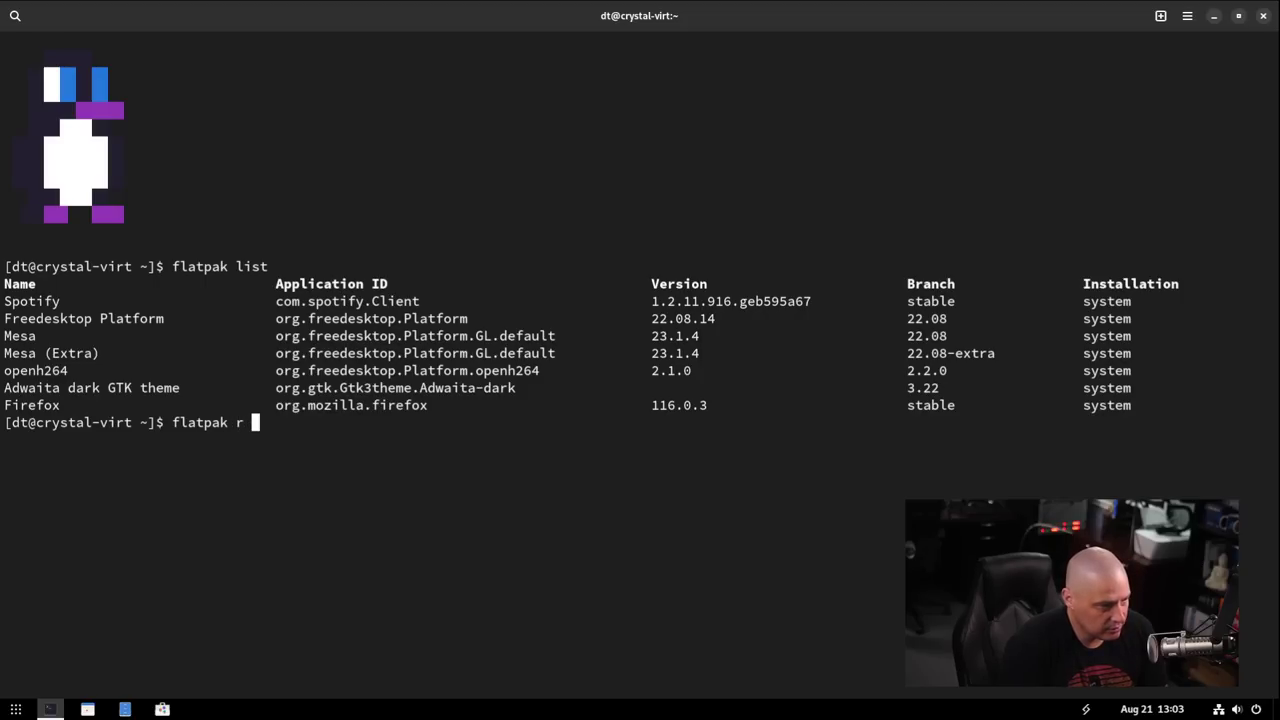
type("un com.sport")
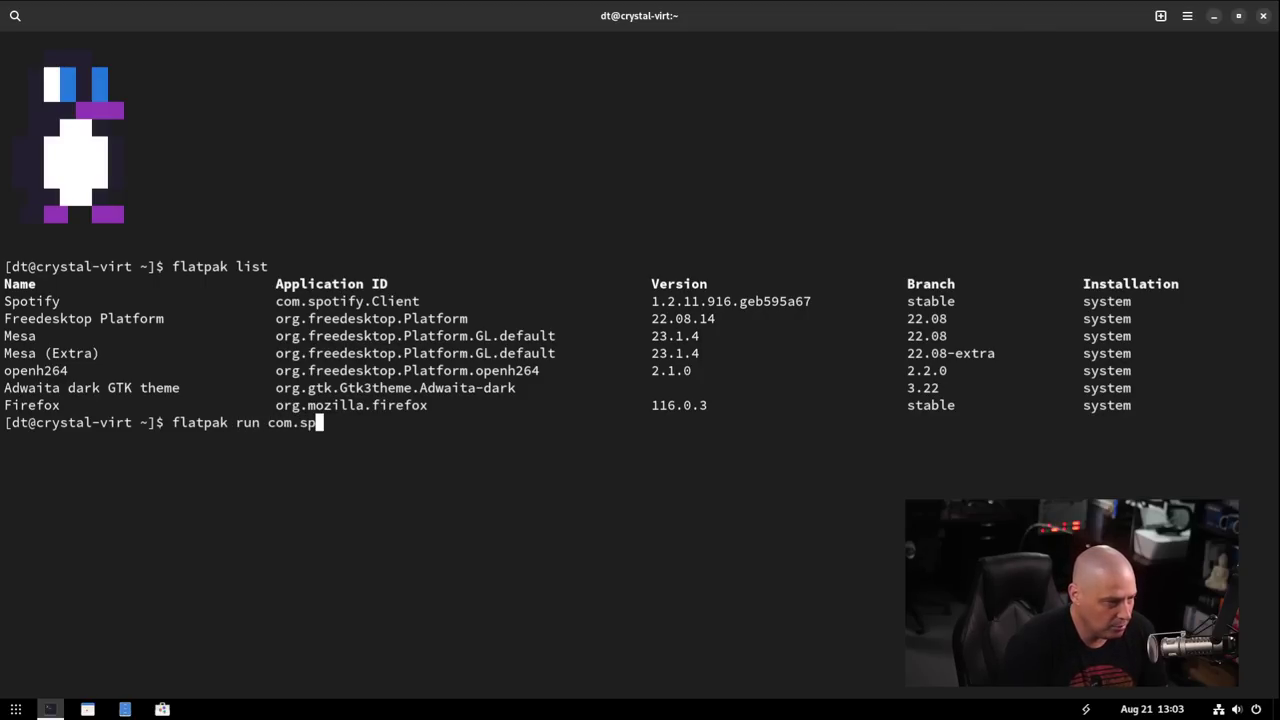
key("BackSpace")
key("BackSpace")
type("tify")
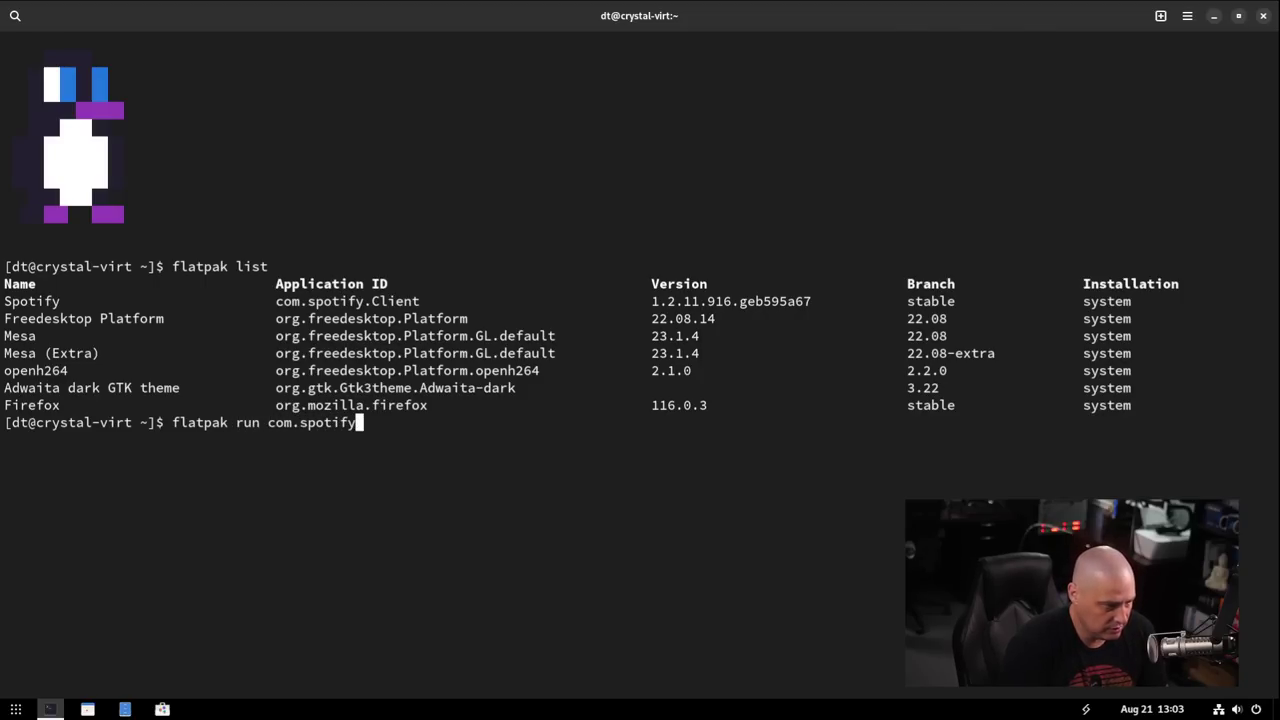
type(".Client")
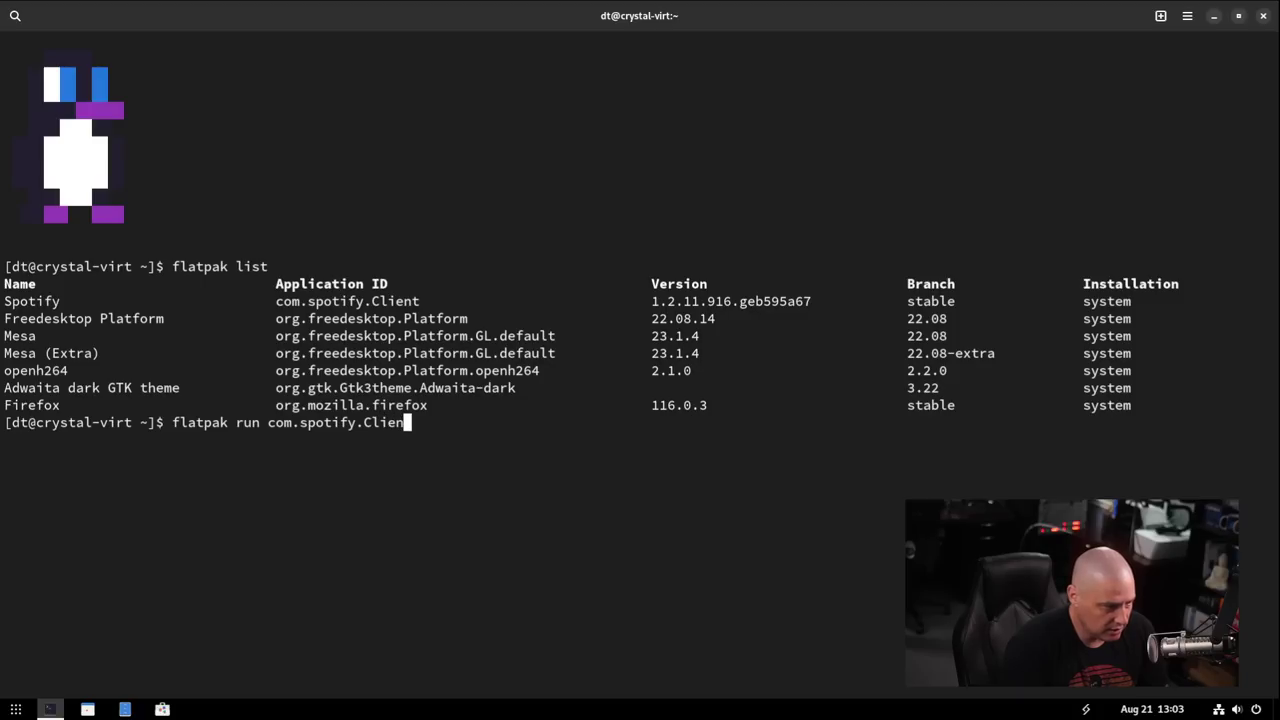
key("Return")
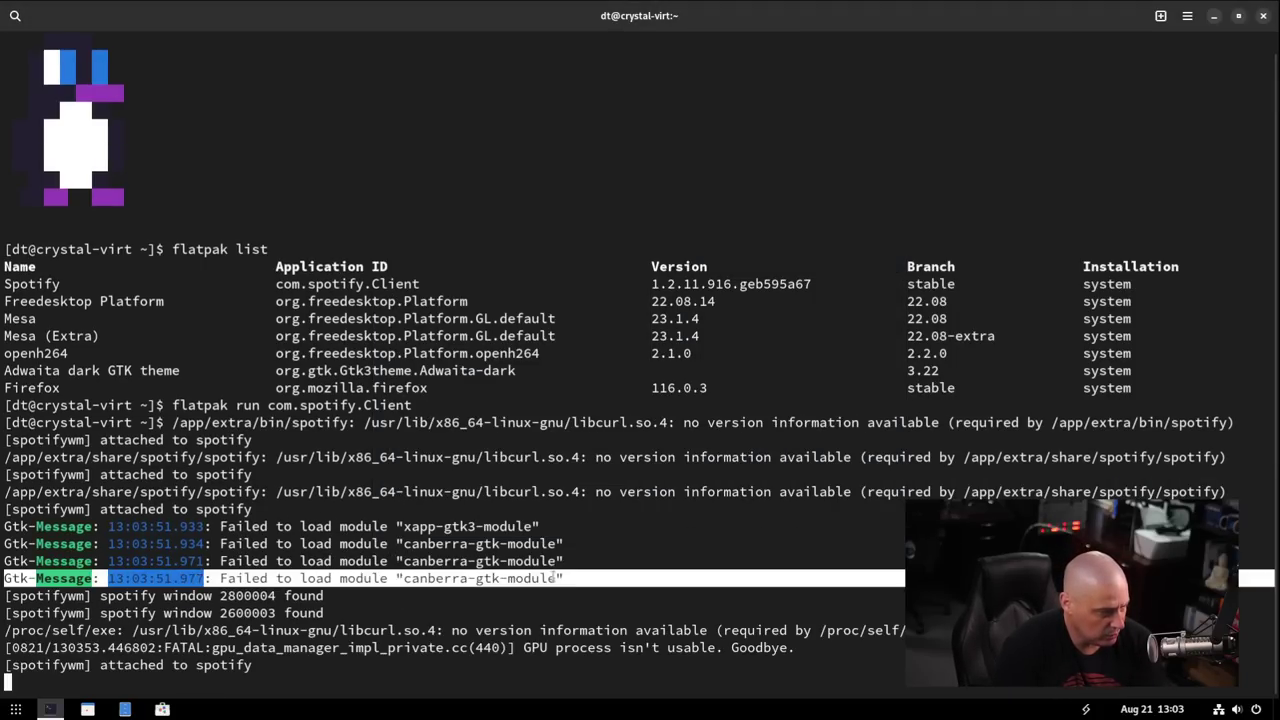
Select and inspect the canberra-gtk-module and Gtk-Message error lines, then close the terminal.
left_click_drag(602, 566, 388, 544)
left_click(388, 544)
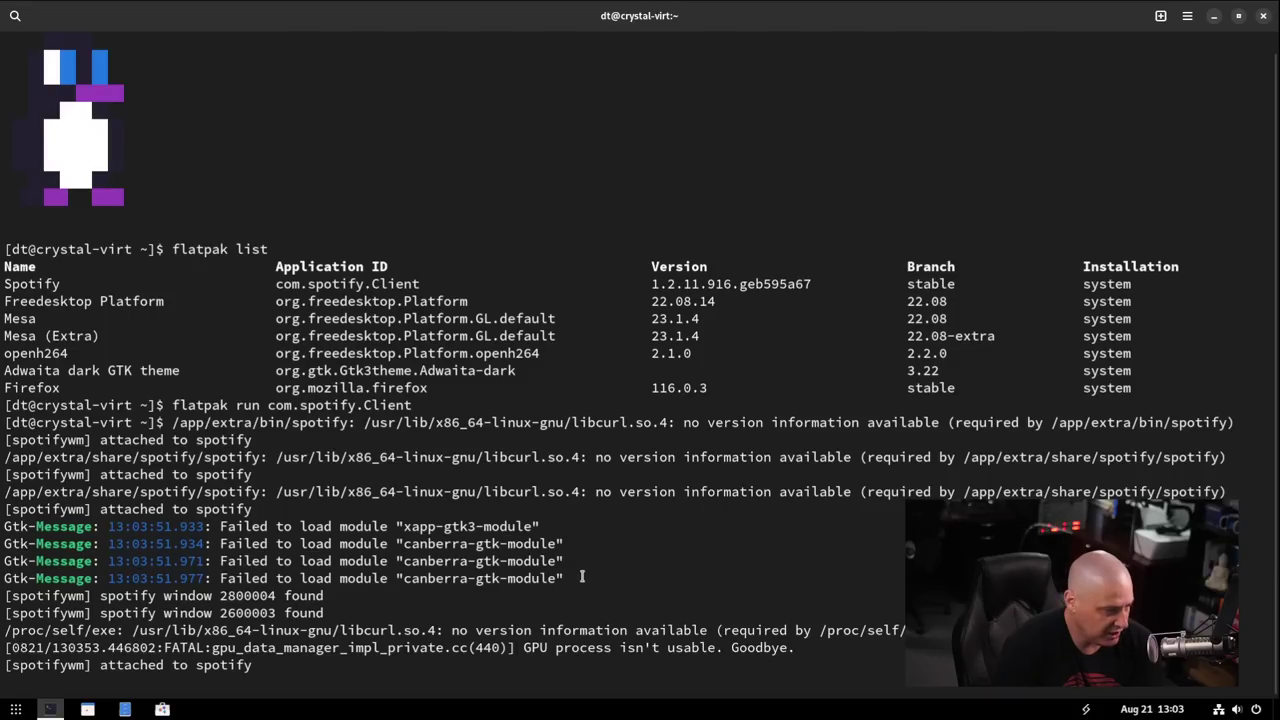
left_click_drag(584, 578, 490, 561)
left_click(425, 543)
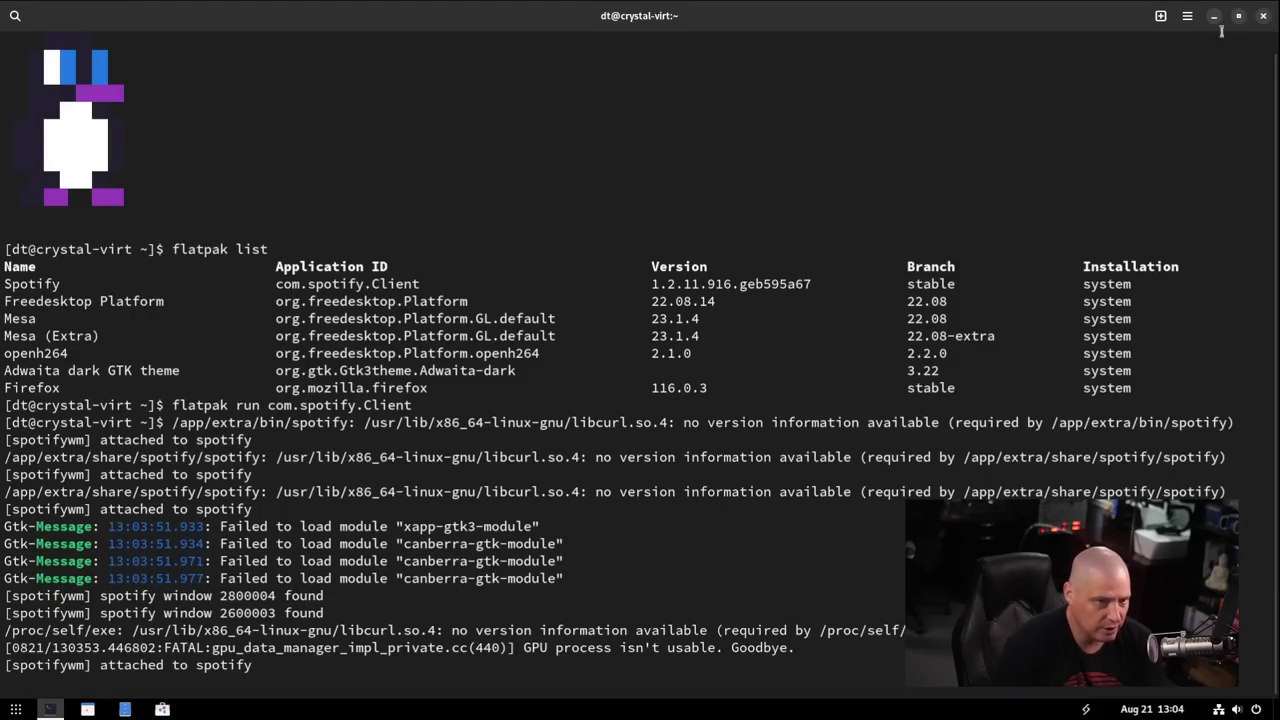
left_click(1263, 16)
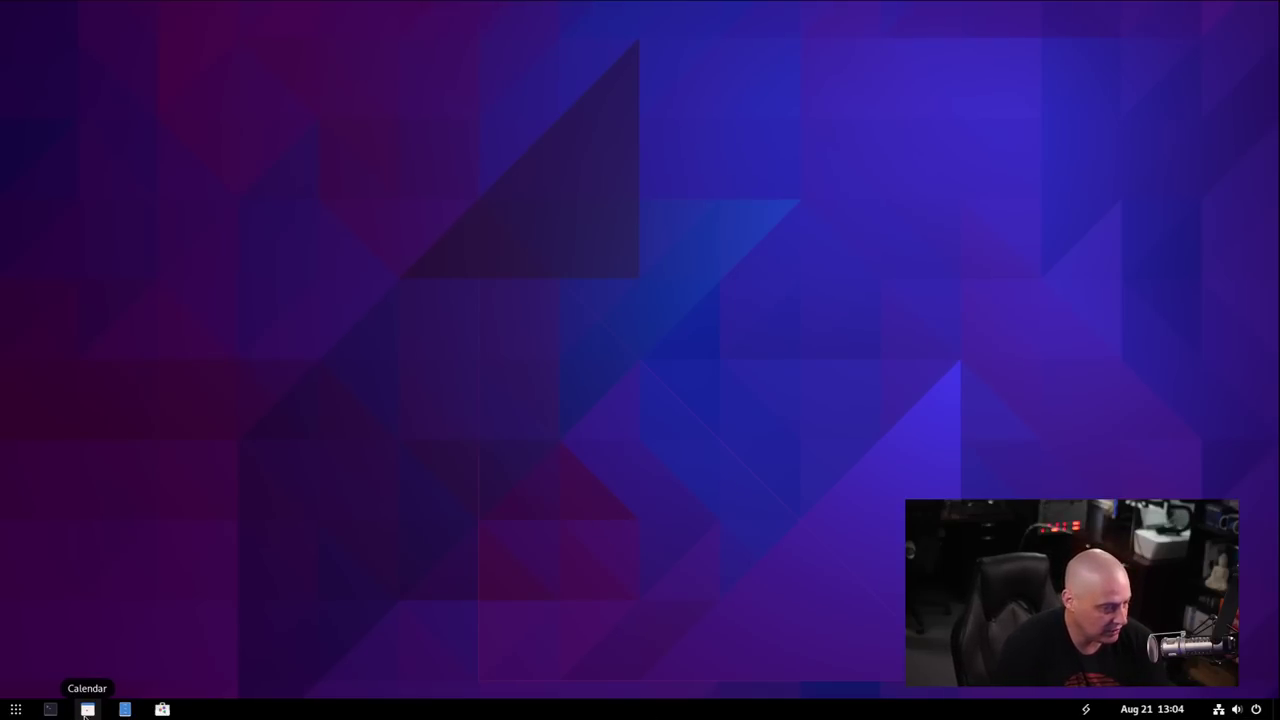
left_click(87, 711)
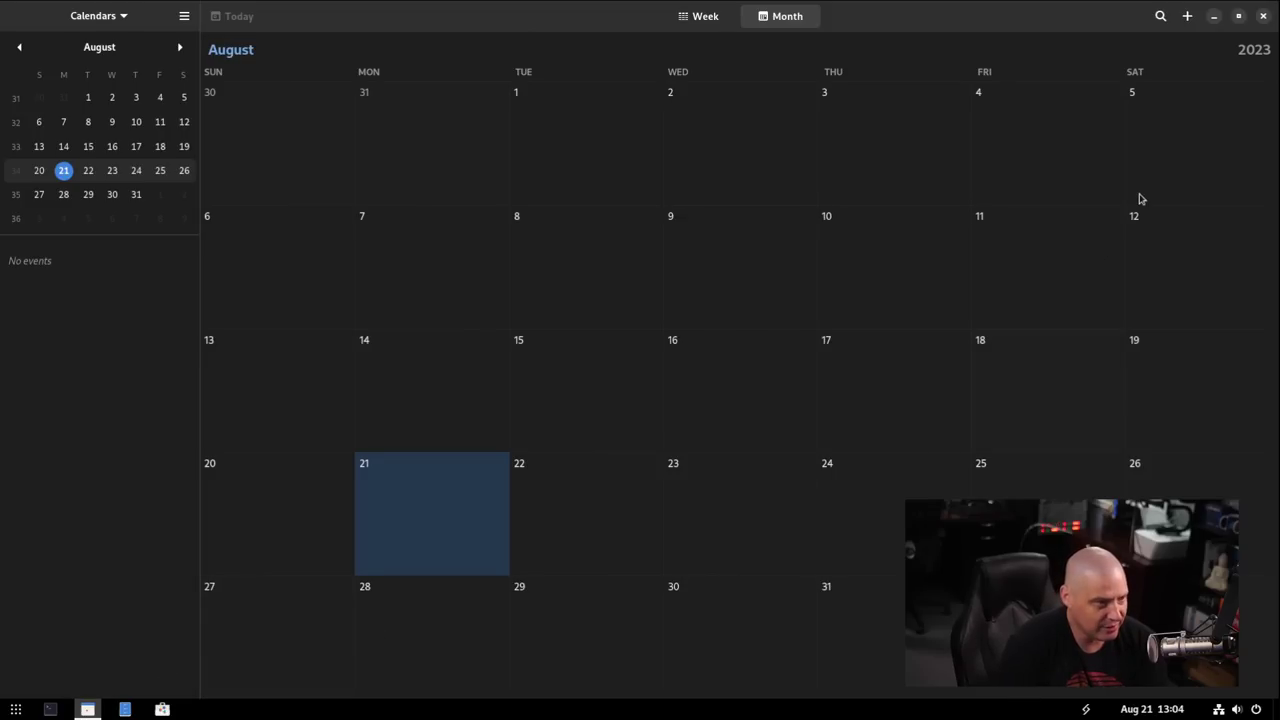
left_click(1262, 20)
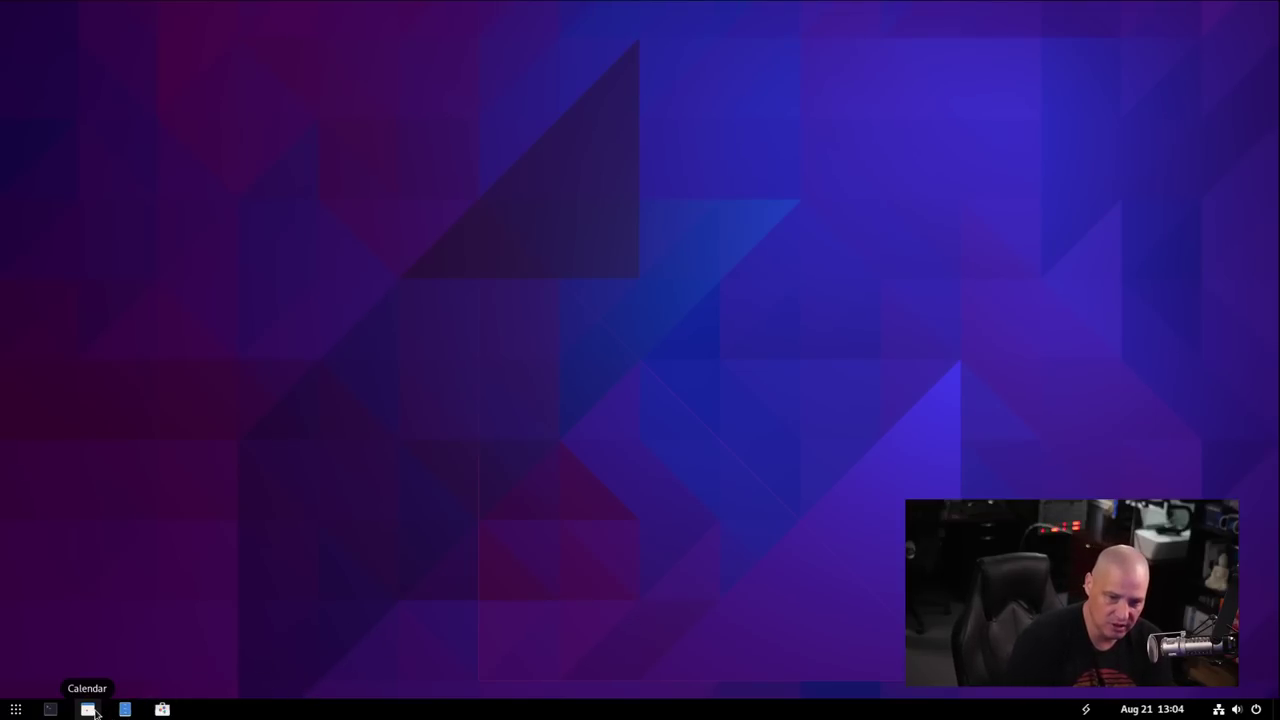
left_click(1148, 710)
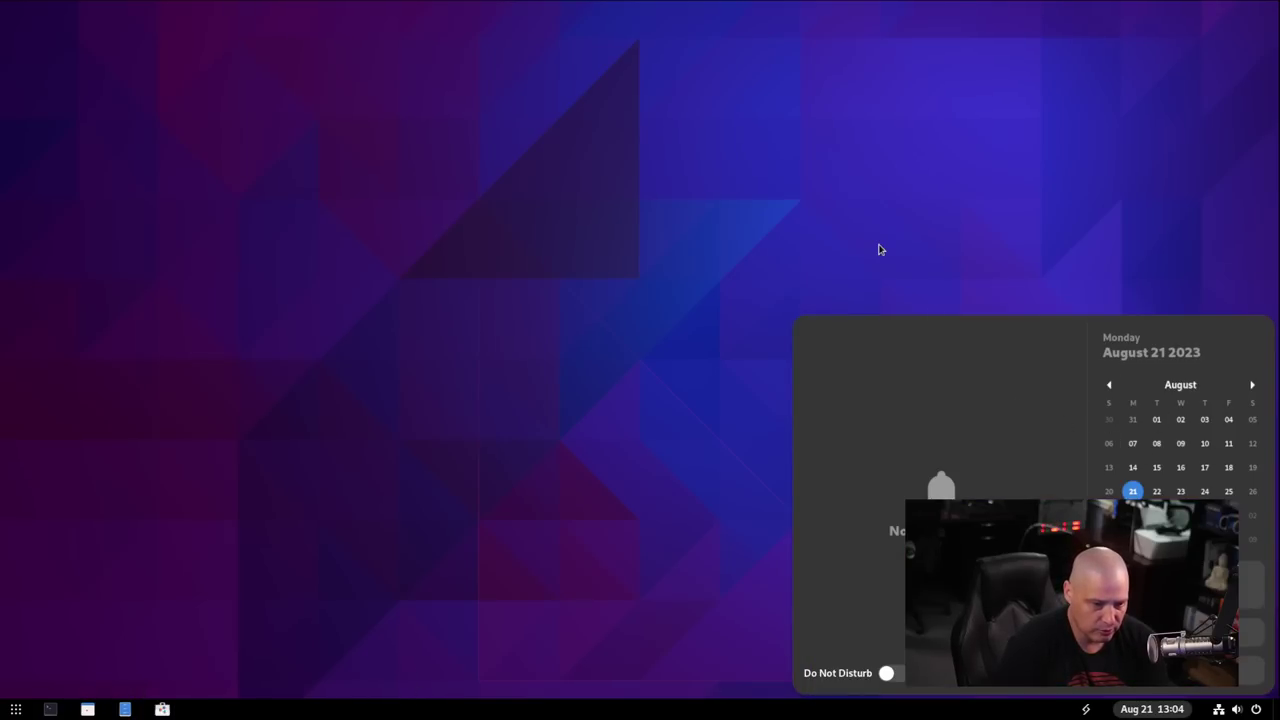
left_click(880, 249)
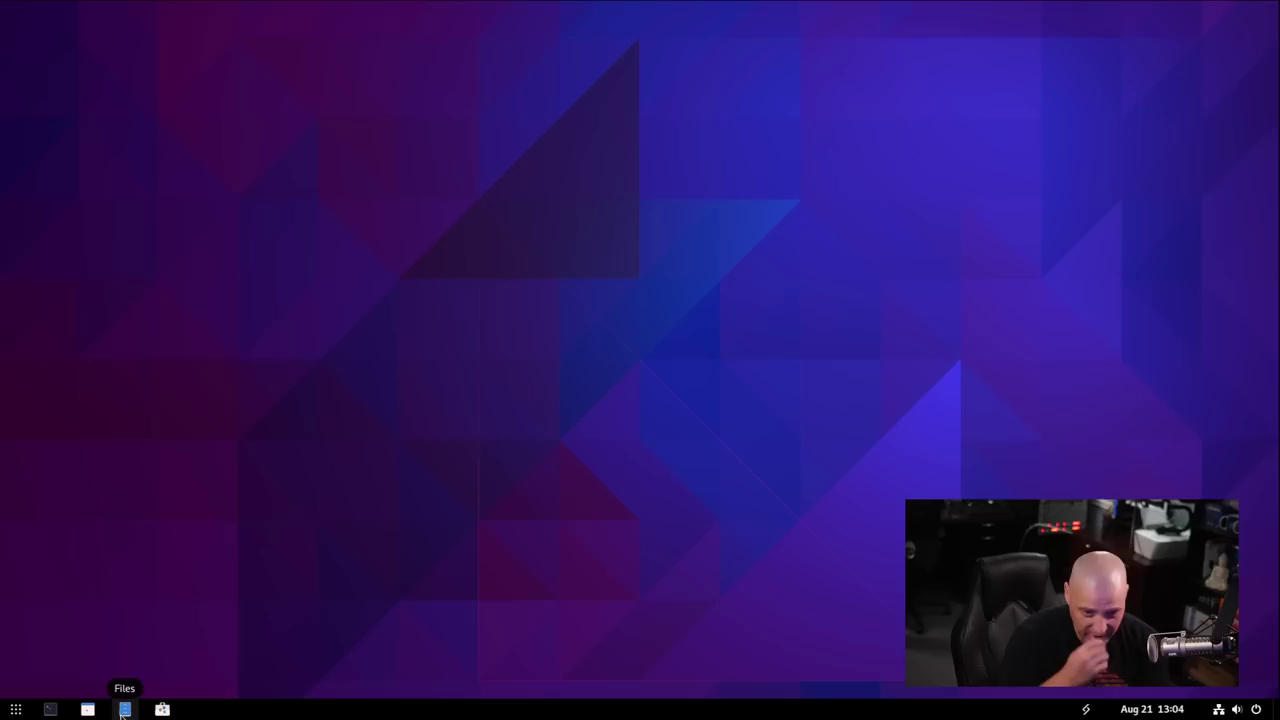
left_click(121, 711)
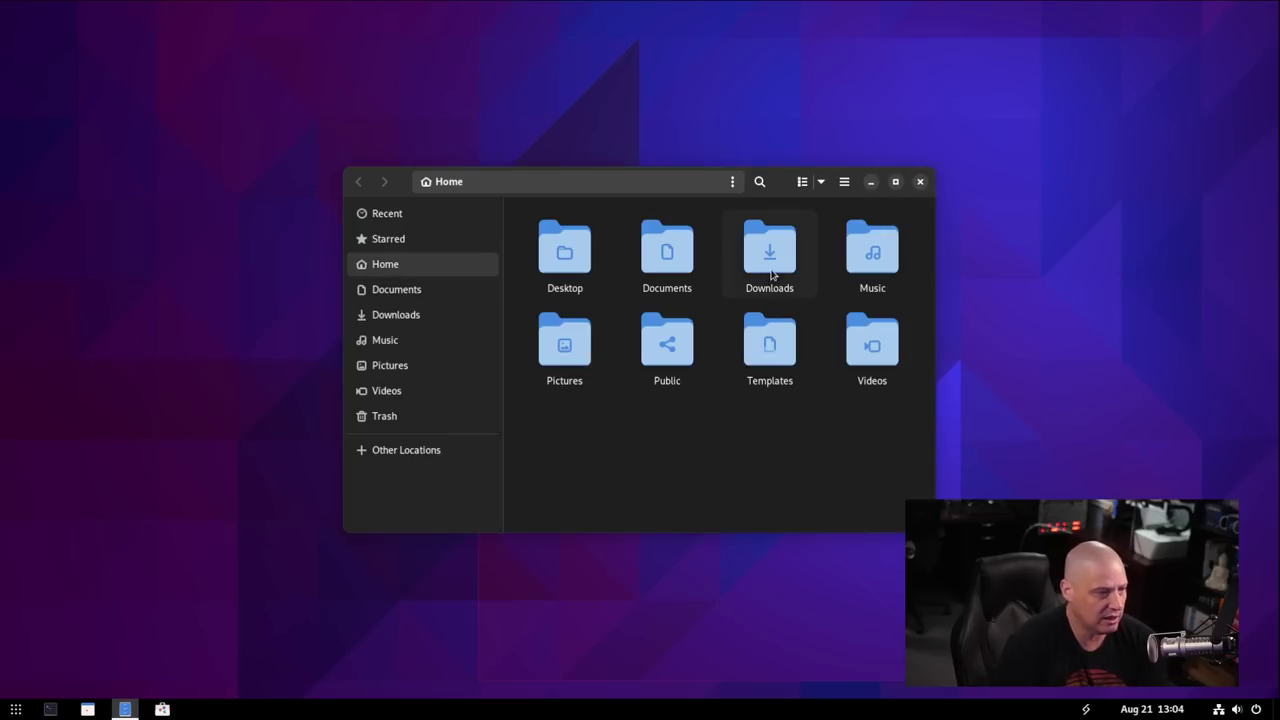
left_click(843, 182)
left_click(836, 444)
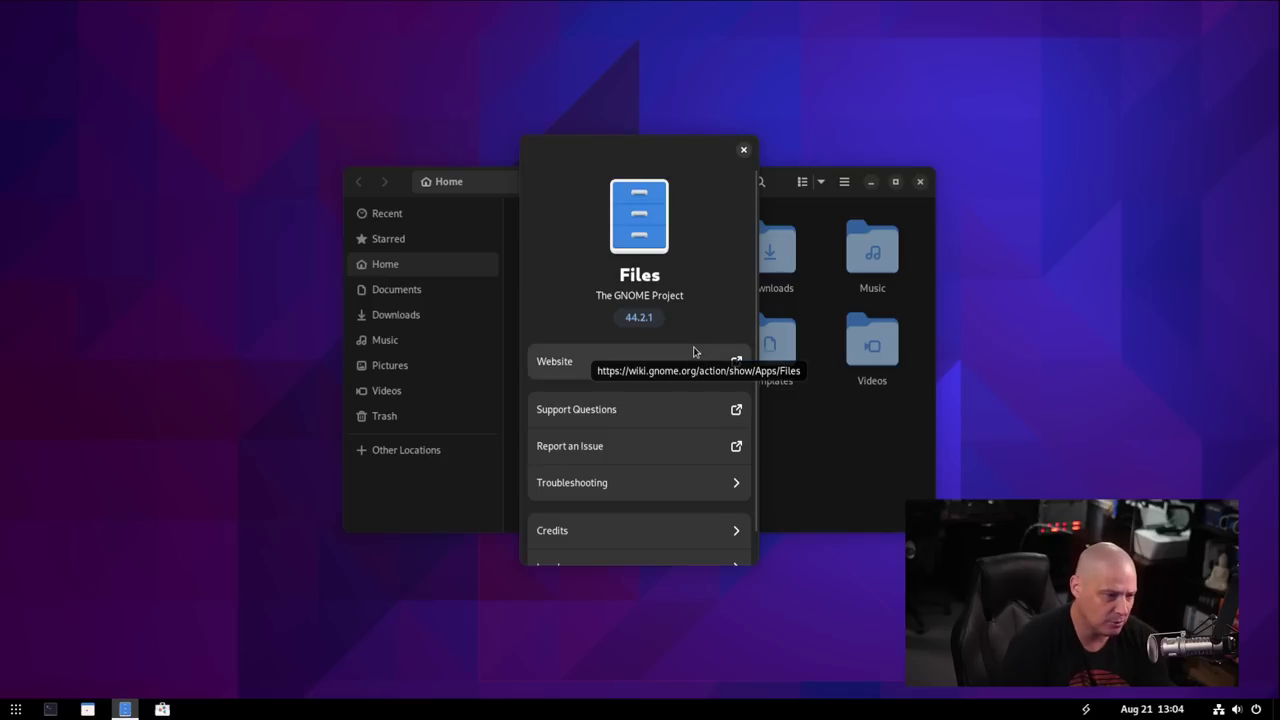
left_click(743, 151)
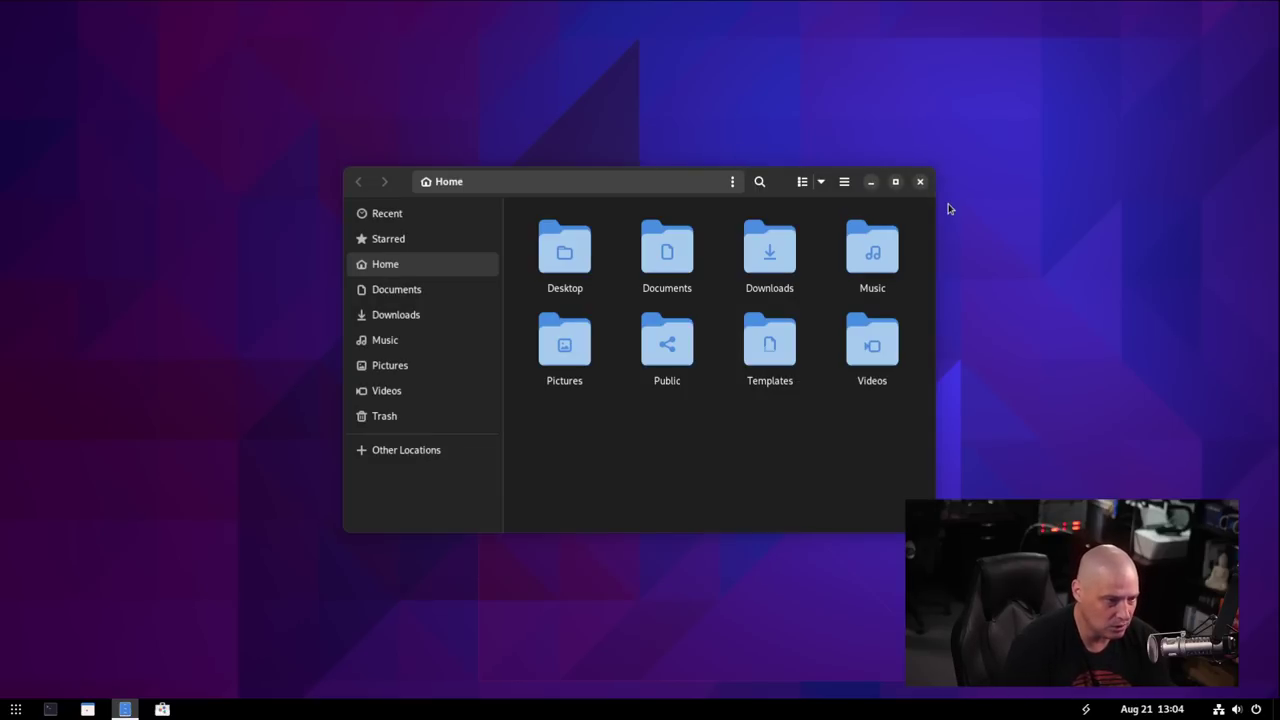
left_click(920, 182)
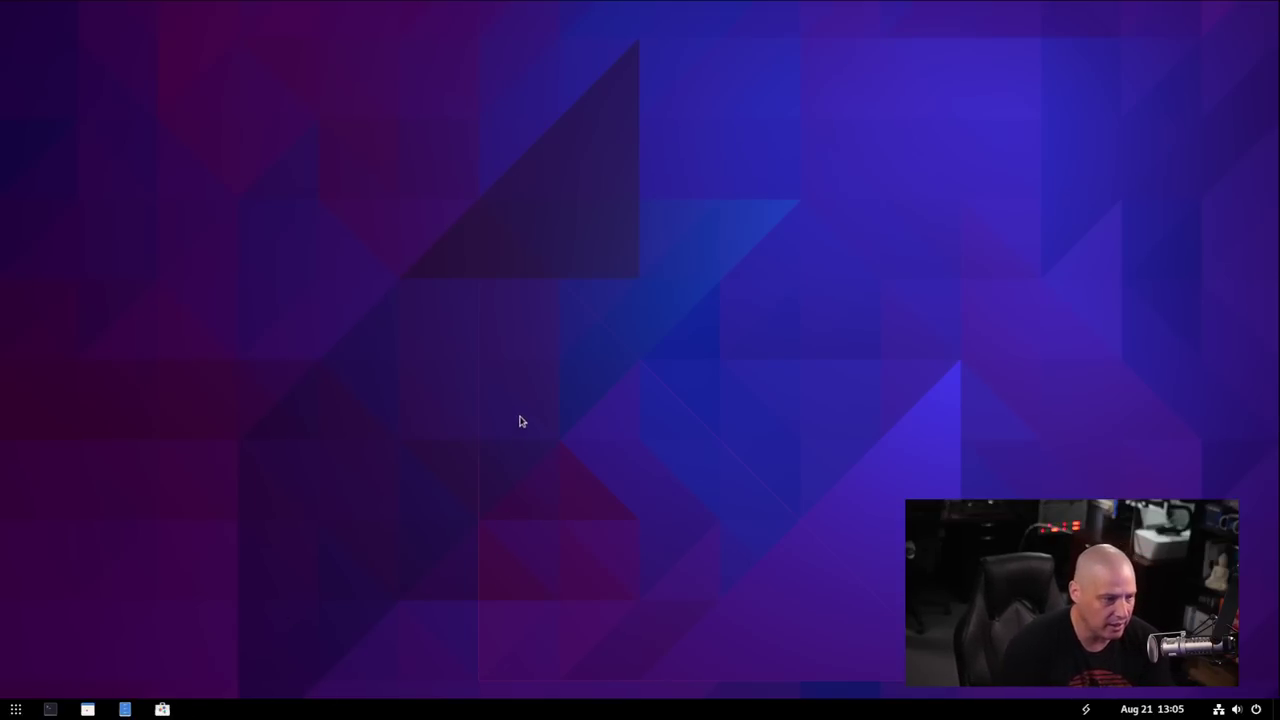
Leave the app overview and choose Change Background from the desktop's right-click menu.
left_click(16, 709)
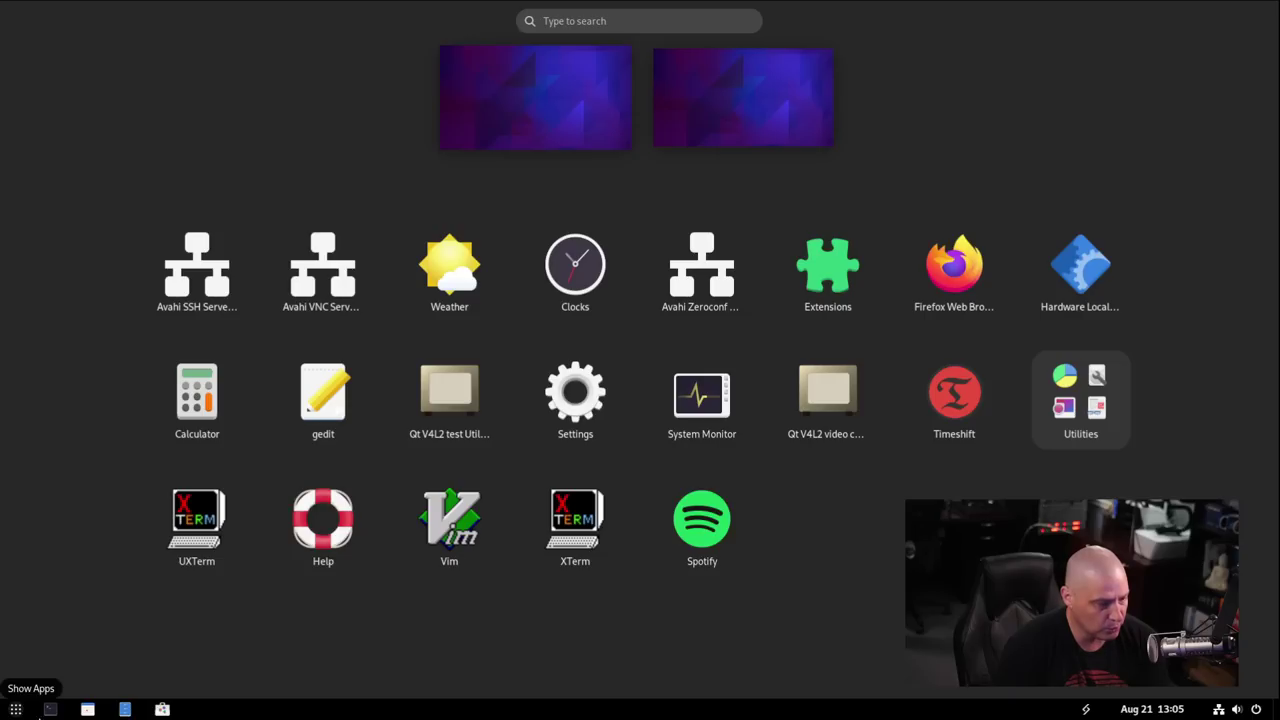
left_click(184, 687)
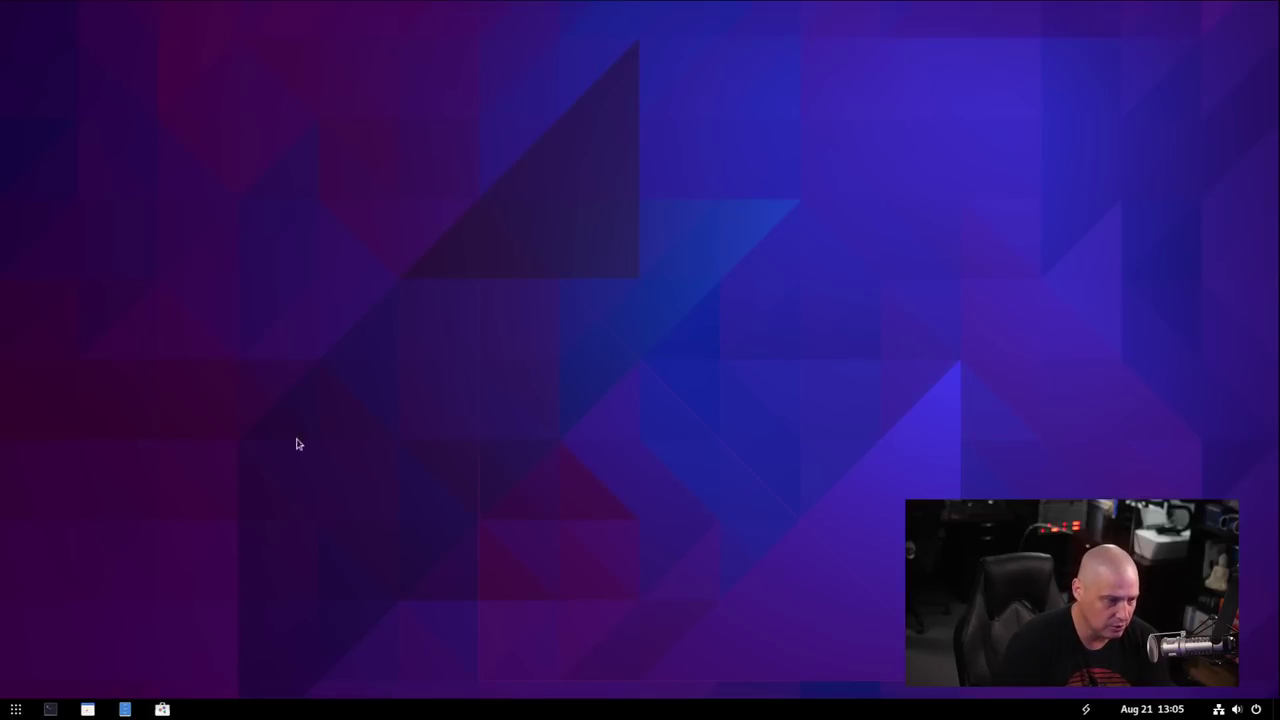
right_click(600, 260)
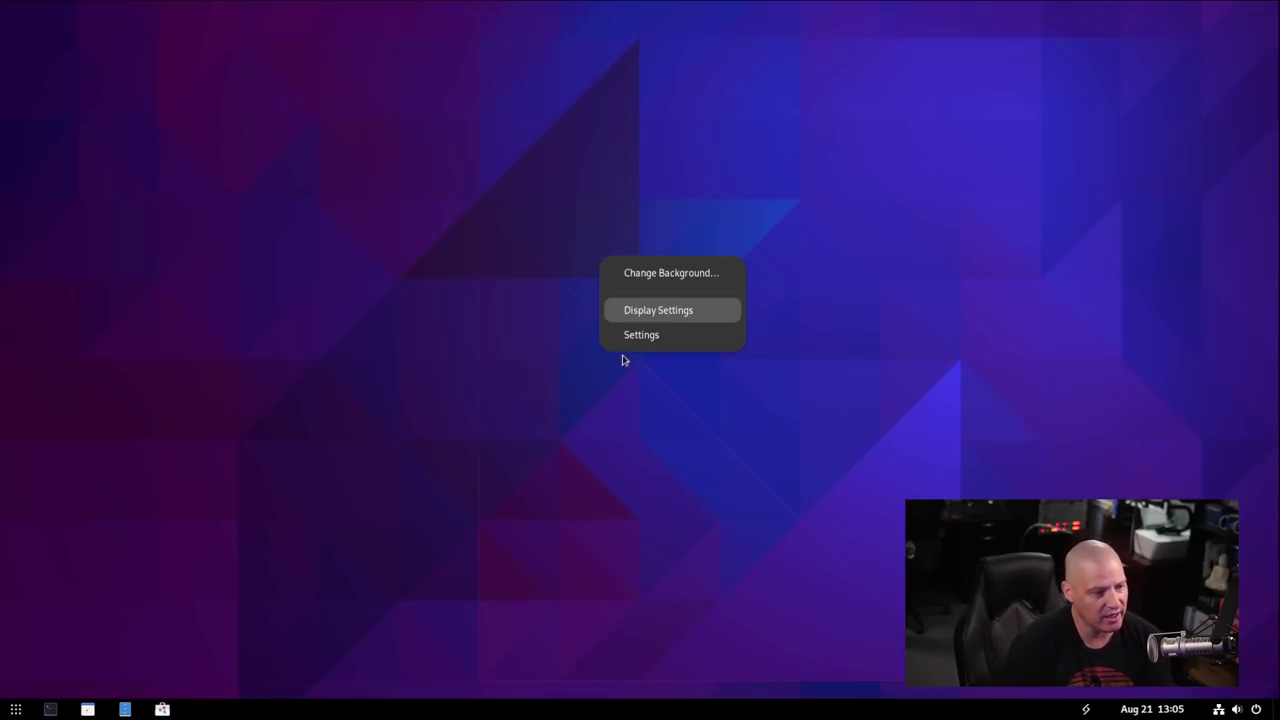
left_click(689, 274)
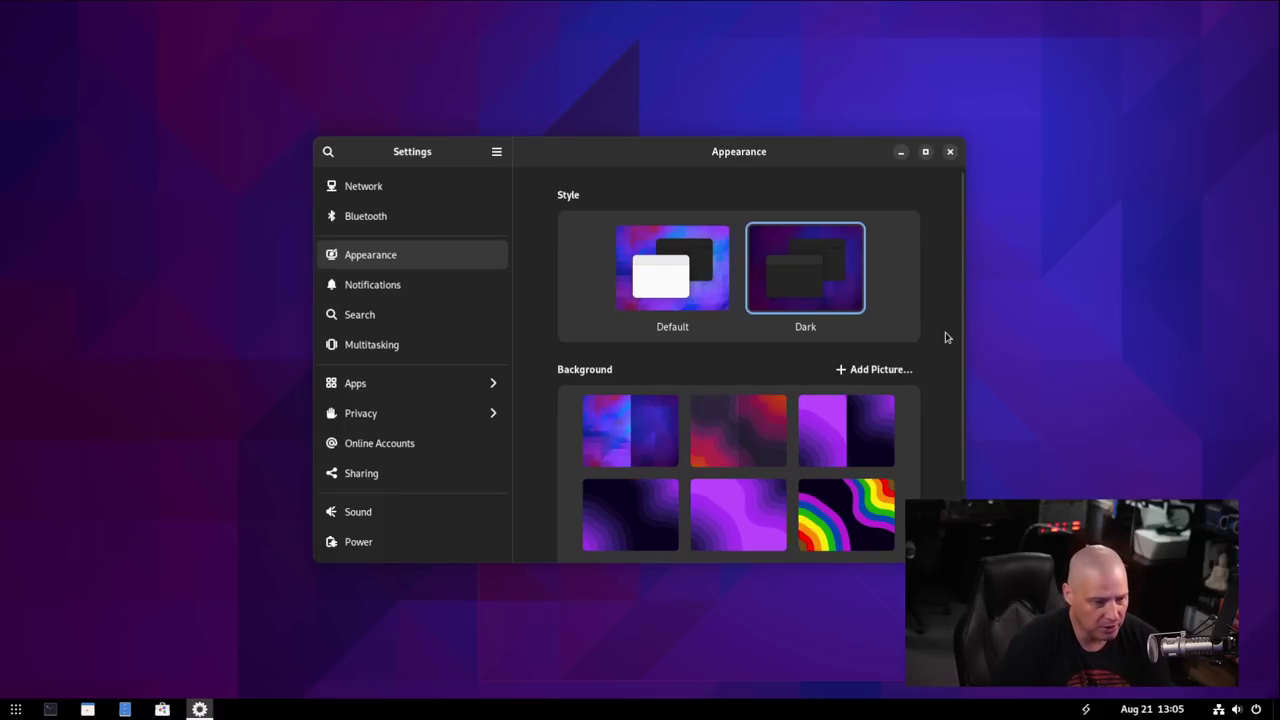
Try the purple-and-black, dark purple, and bright purple wave wallpapers.
scroll(950, 345, "down", 1)
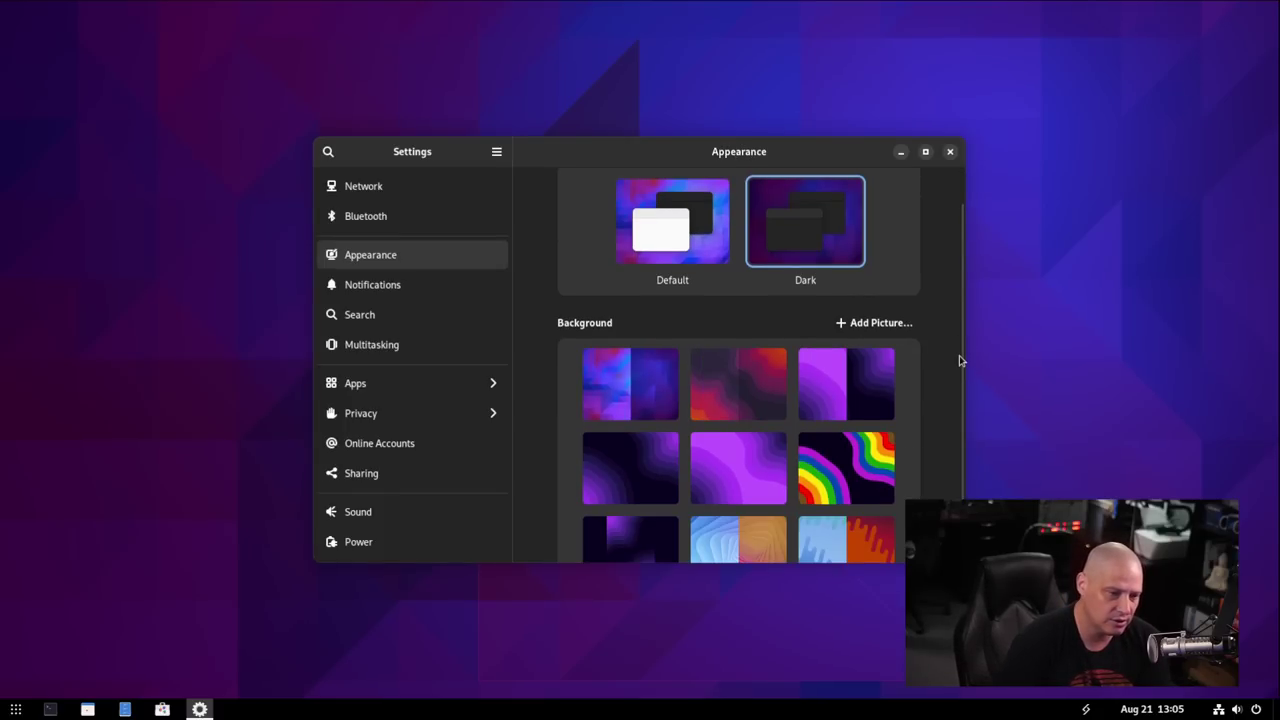
scroll(963, 365, "down", 1)
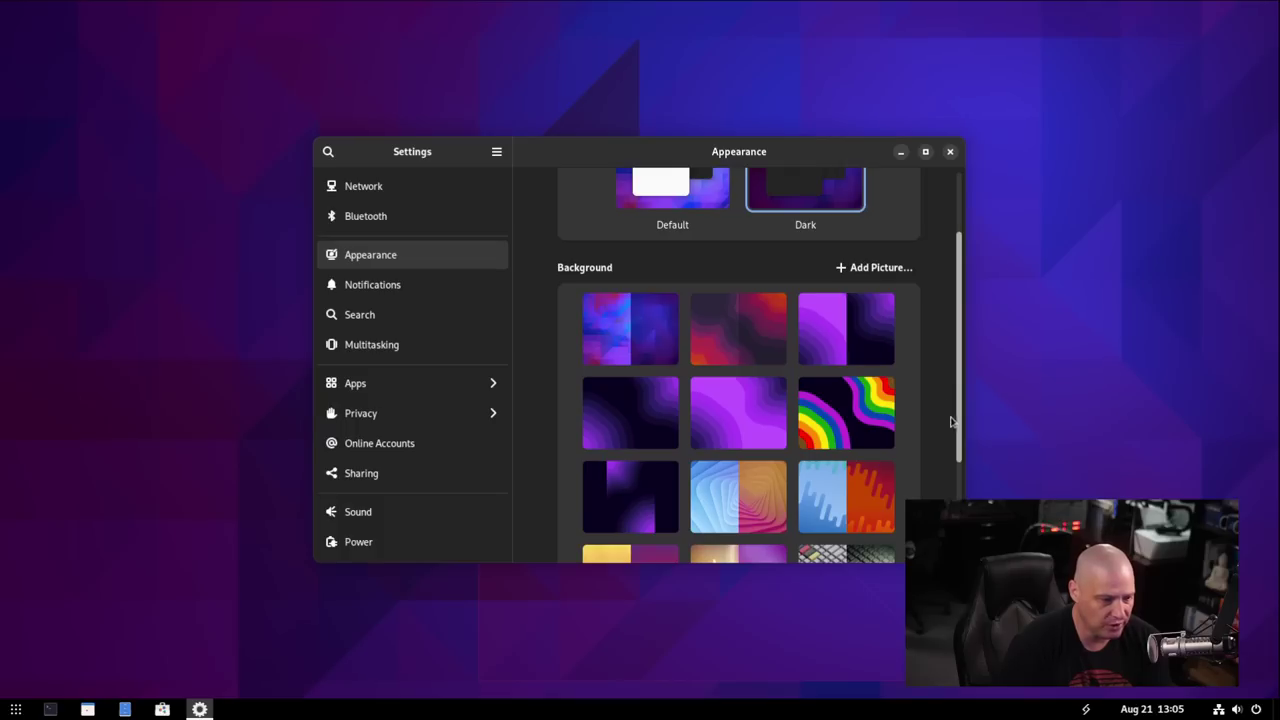
scroll(953, 427, "down", 2)
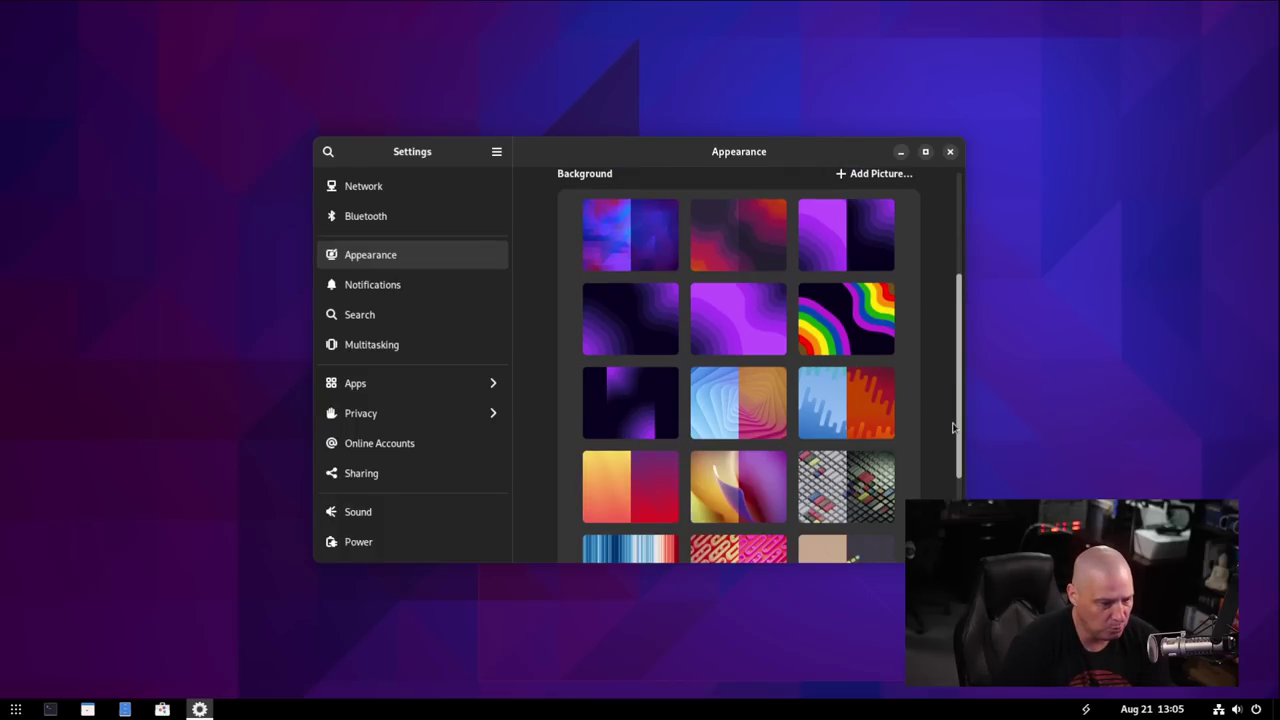
scroll(950, 372, "up", 2)
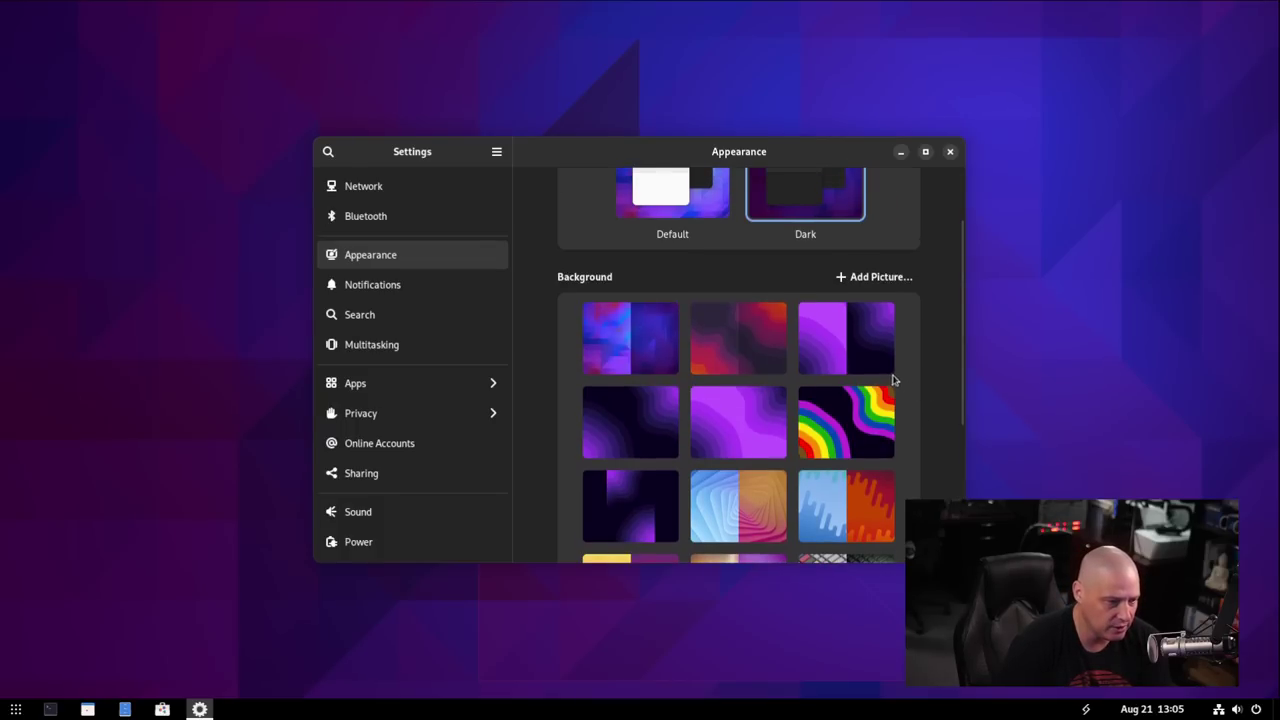
left_click(838, 352)
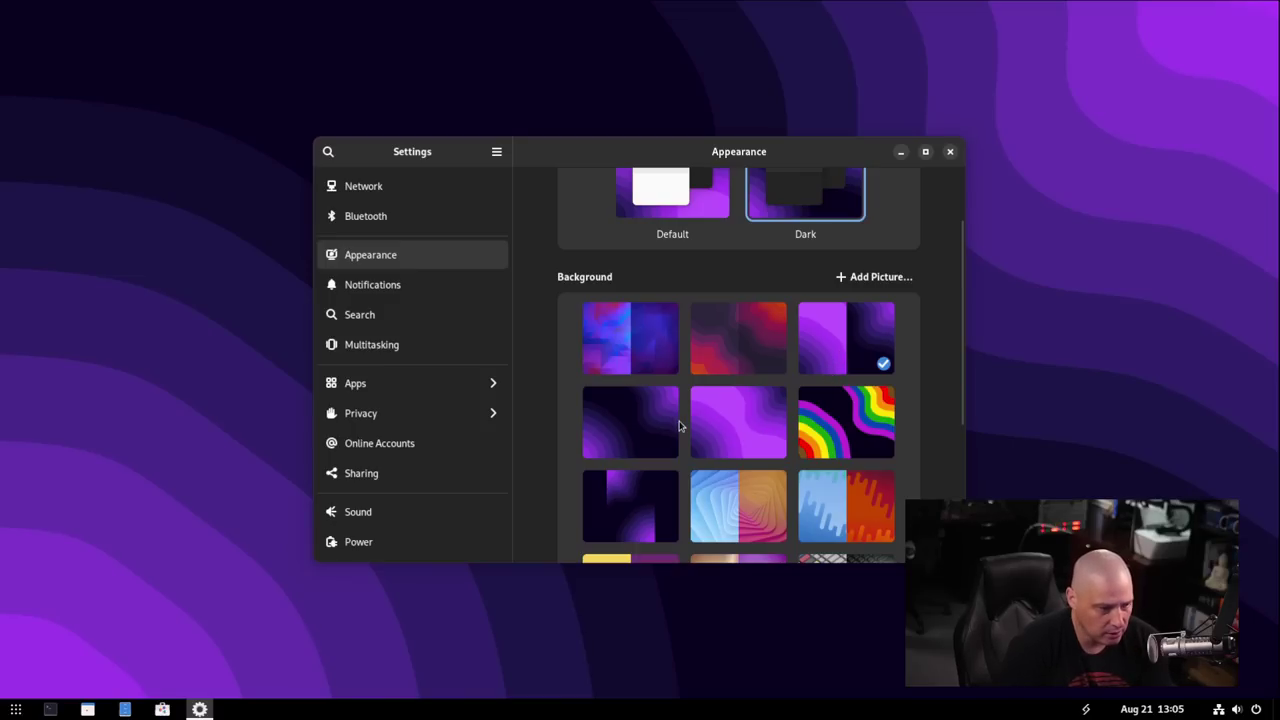
left_click(636, 440)
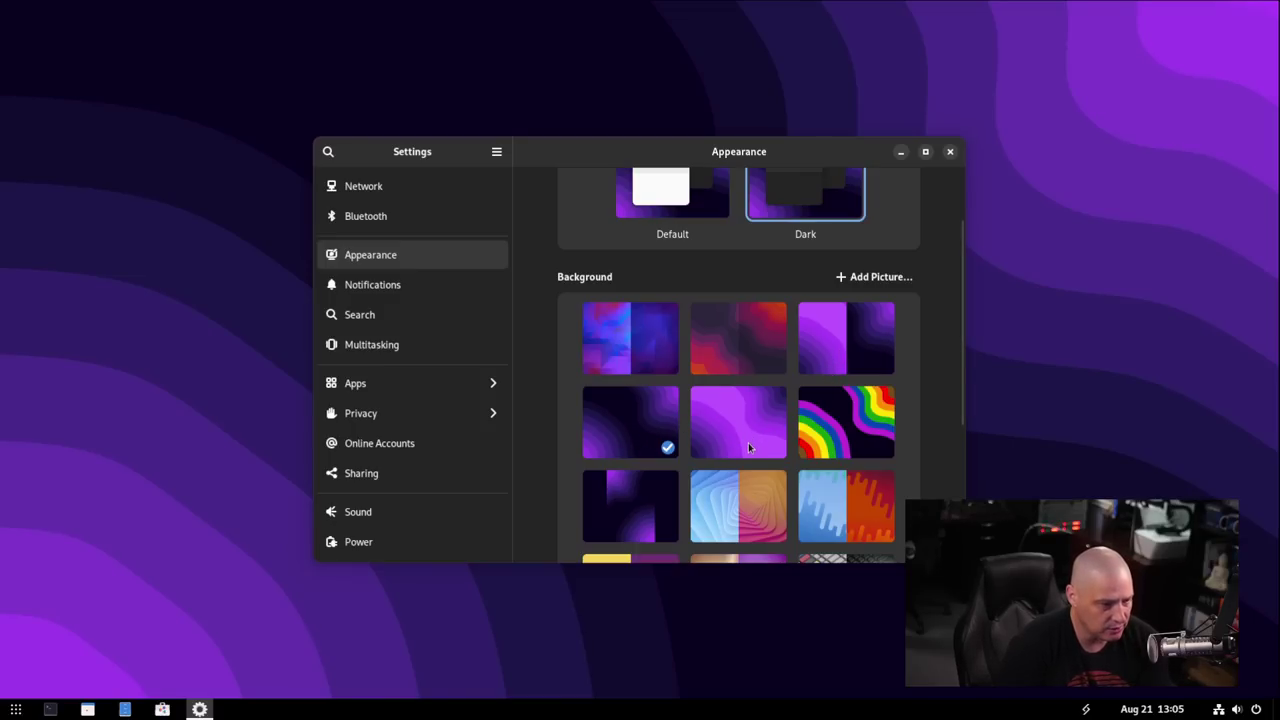
left_click(748, 448)
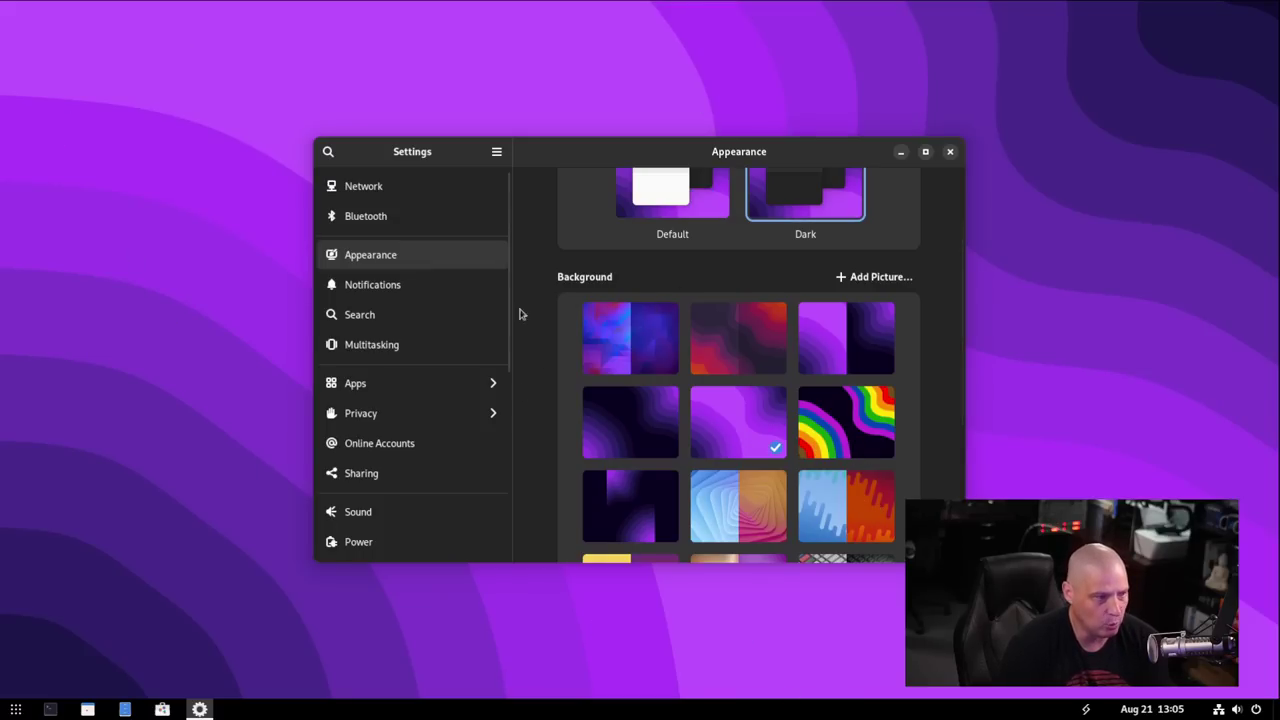
Set the pink and purple abstract curve wallpaper and close Settings.
scroll(866, 440, "down", 3)
scroll(866, 440, "down", 2)
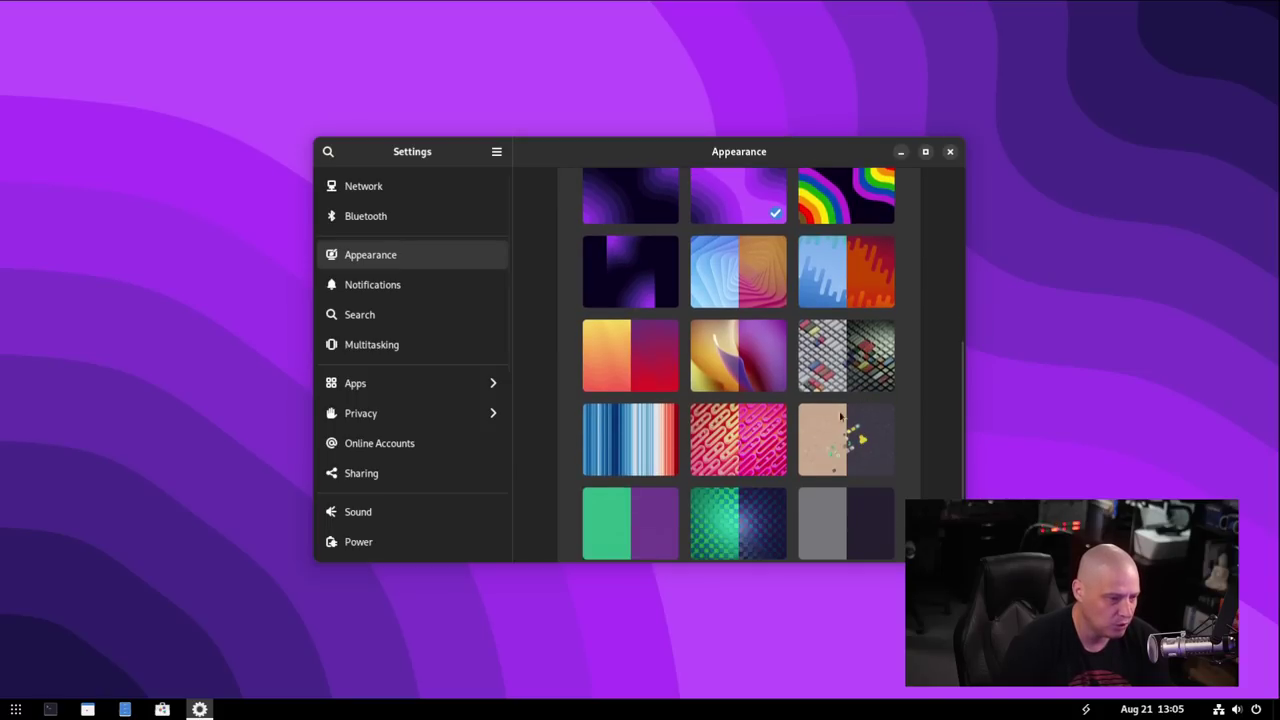
left_click(735, 370)
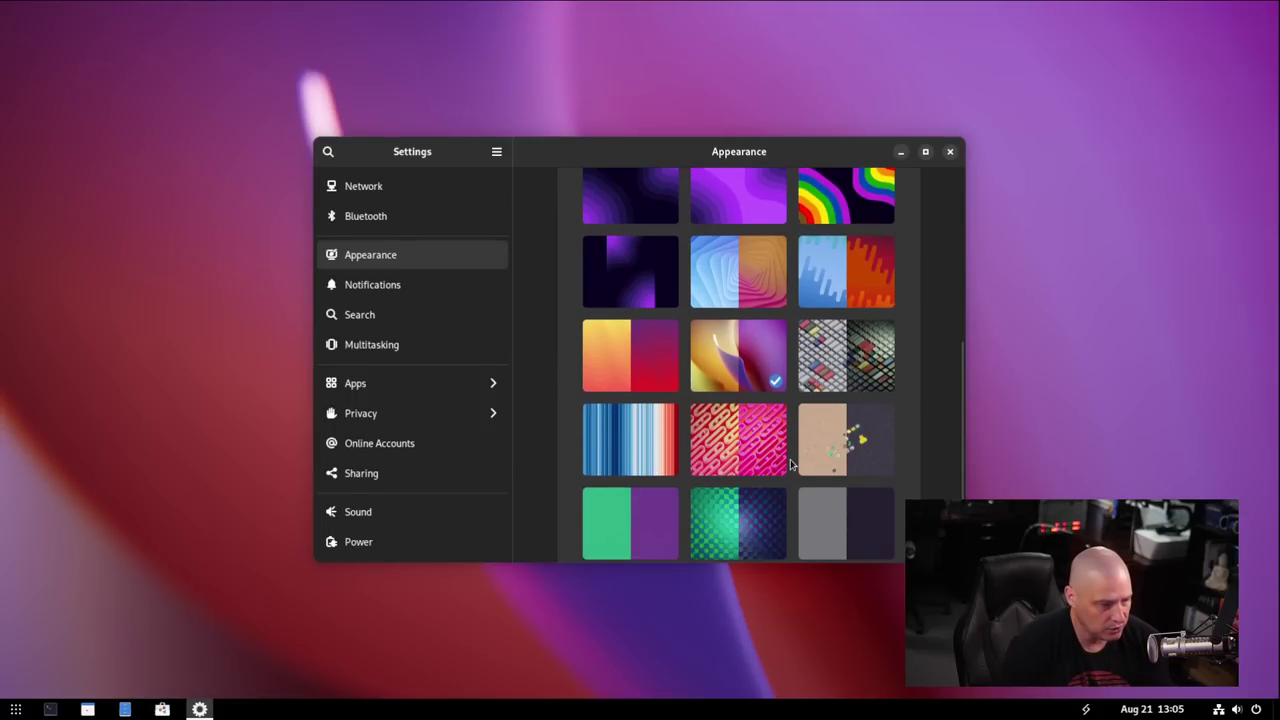
left_click(950, 151)
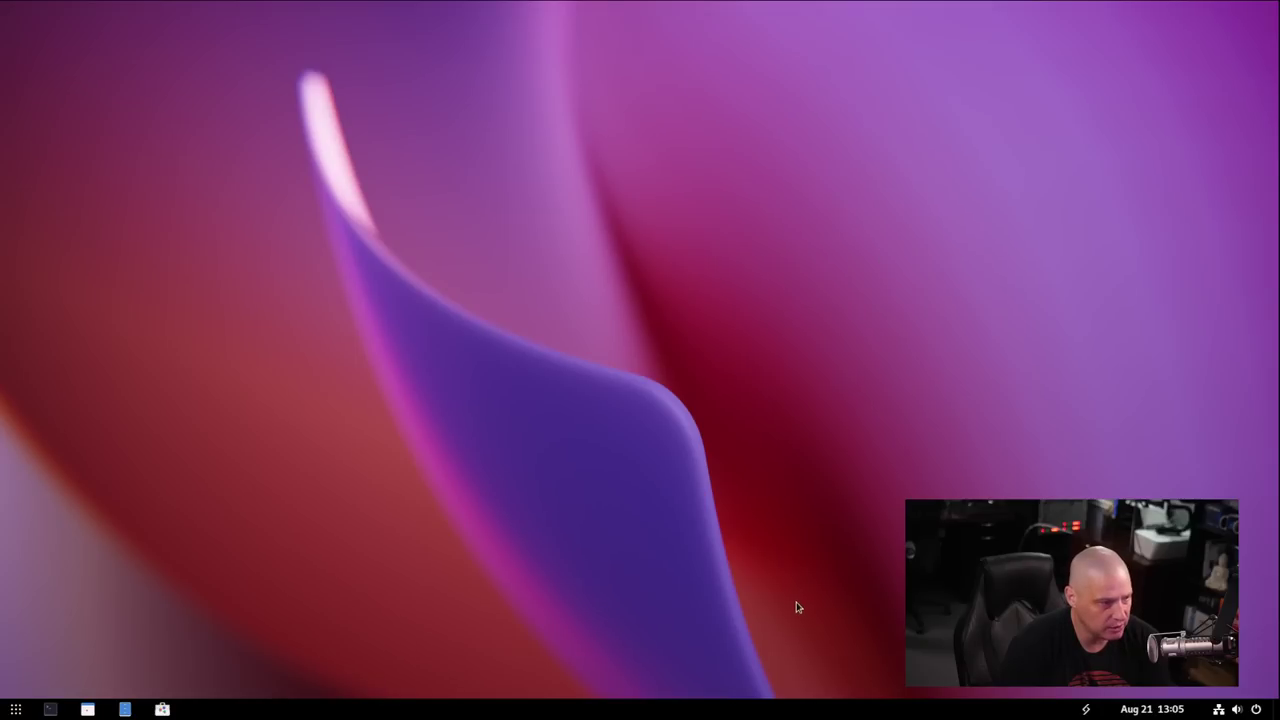